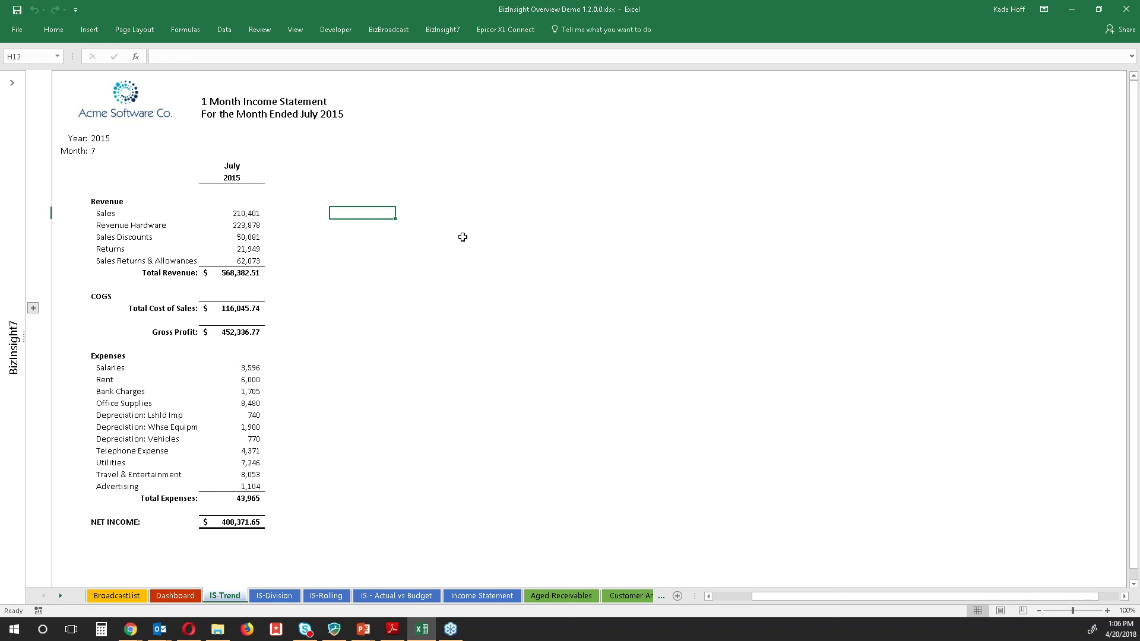
Set the one-month income statement on the IS-Trend sheet to year 2016 and month 12.
{"action": "left_click", "coordinate": [103, 137]}
{"action": "left_click", "coordinate": [159, 137]}
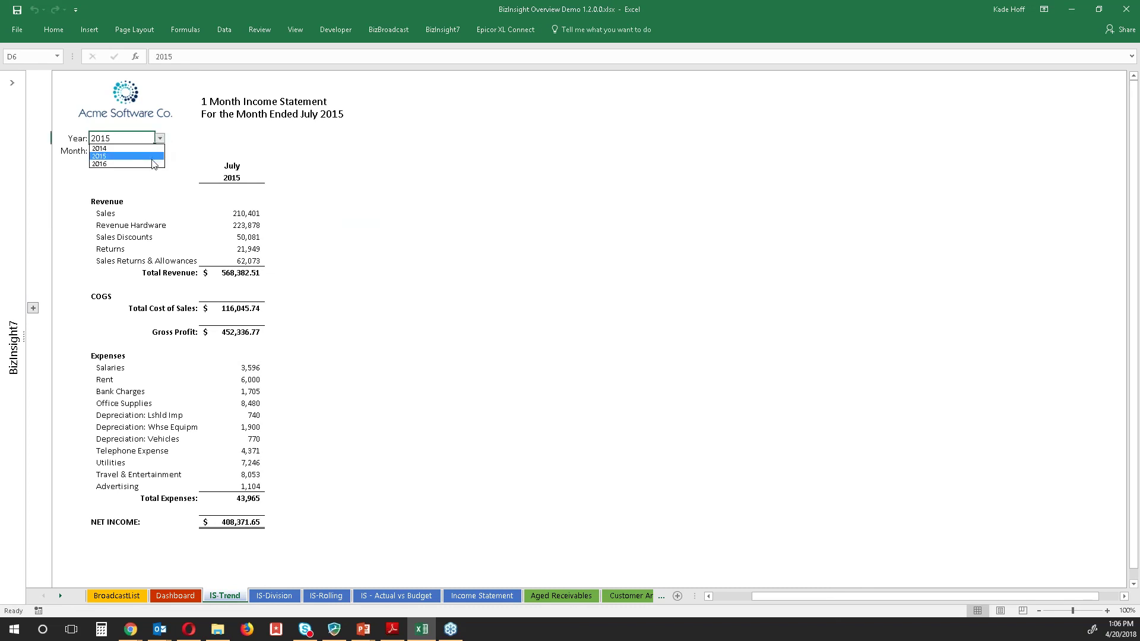
{"action": "left_click", "coordinate": [153, 164]}
{"action": "left_click", "coordinate": [111, 151]}
{"action": "left_click", "coordinate": [159, 150]}
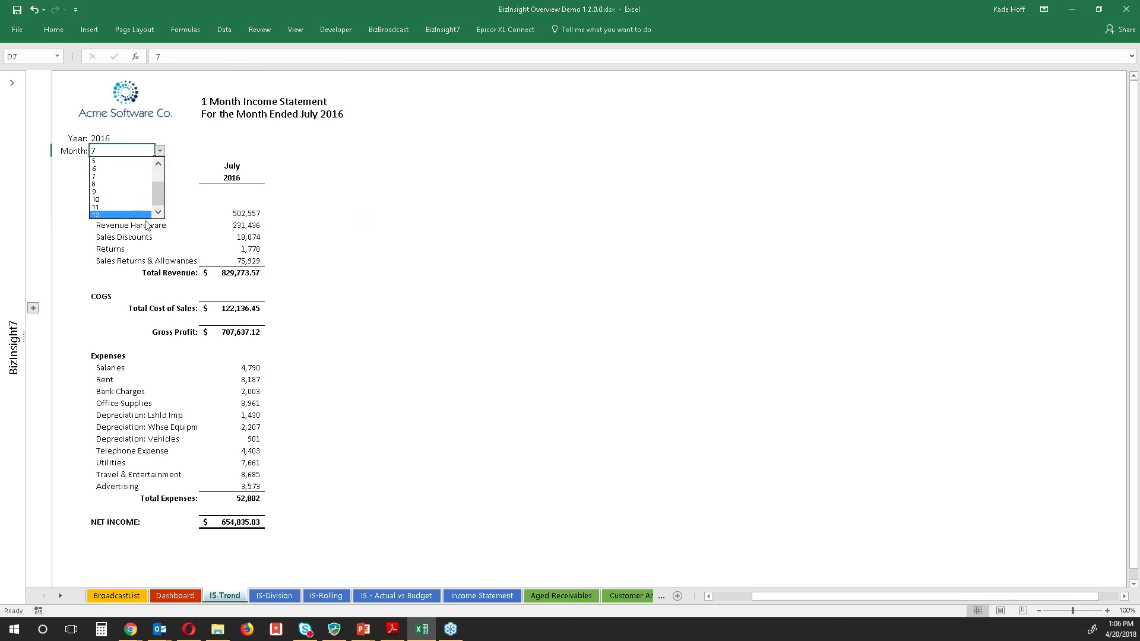
{"action": "left_click", "coordinate": [148, 215]}
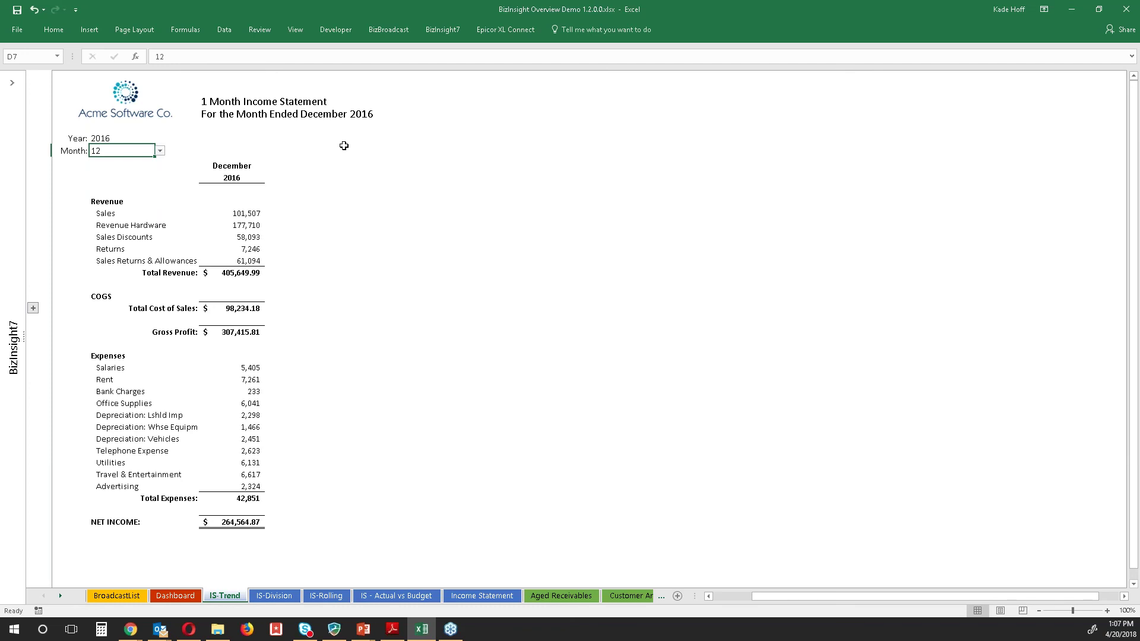
Set the month to 10 and fill the October column across through December for a three-month trend.
{"action": "left_click", "coordinate": [161, 151]}
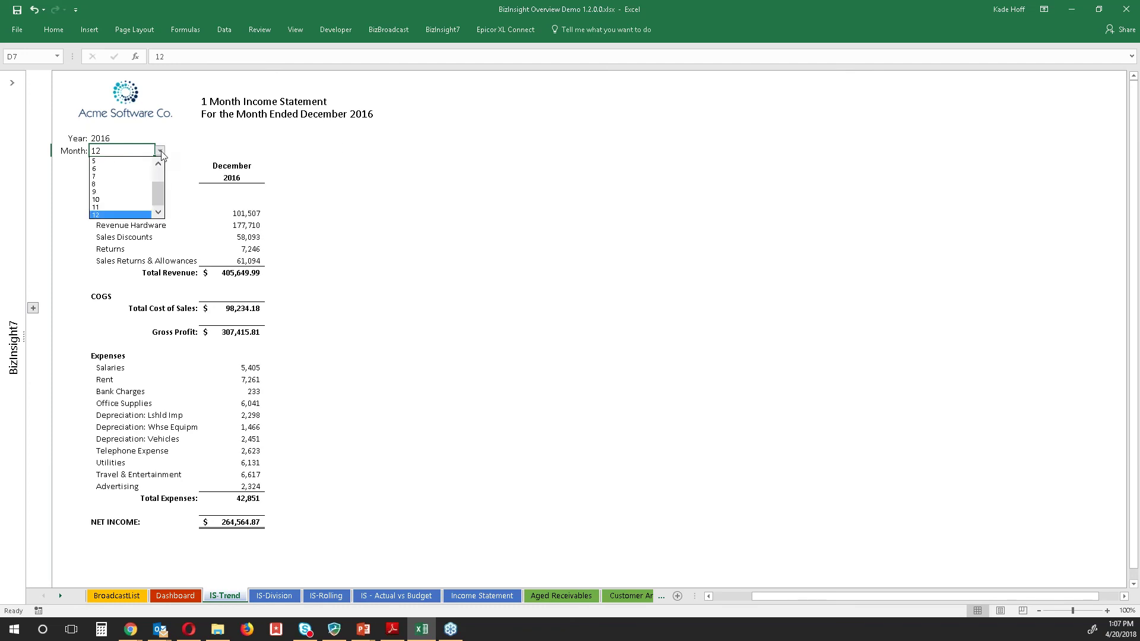
{"action": "left_click", "coordinate": [140, 201]}
{"action": "left_click", "coordinate": [250, 170]}
{"action": "left_click_drag", "start_coordinate": [249, 170], "coordinate": [411, 546]}
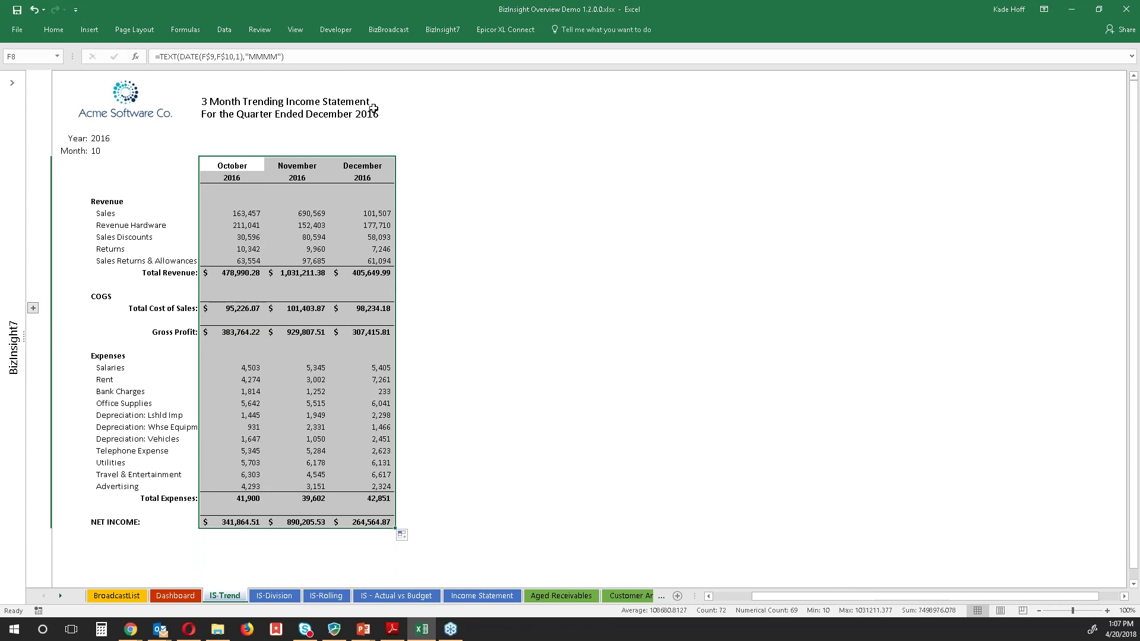
Set the three-month trending income statement to year 2015 and starting month 9.
{"action": "left_click", "coordinate": [106, 139]}
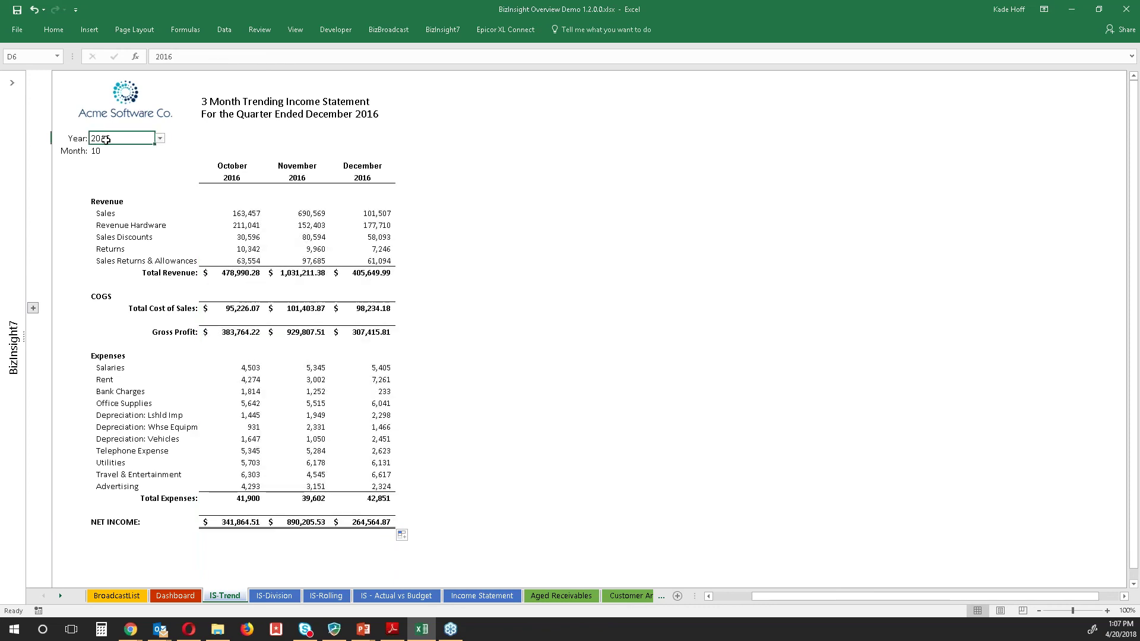
{"action": "left_click", "coordinate": [160, 139]}
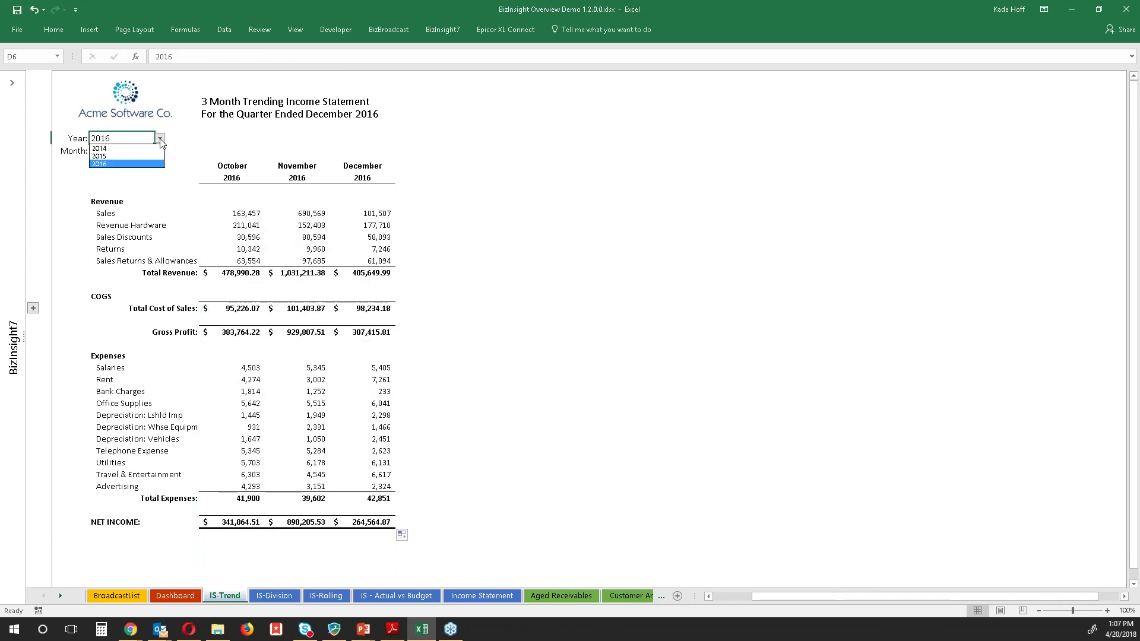
{"action": "left_click", "coordinate": [153, 158]}
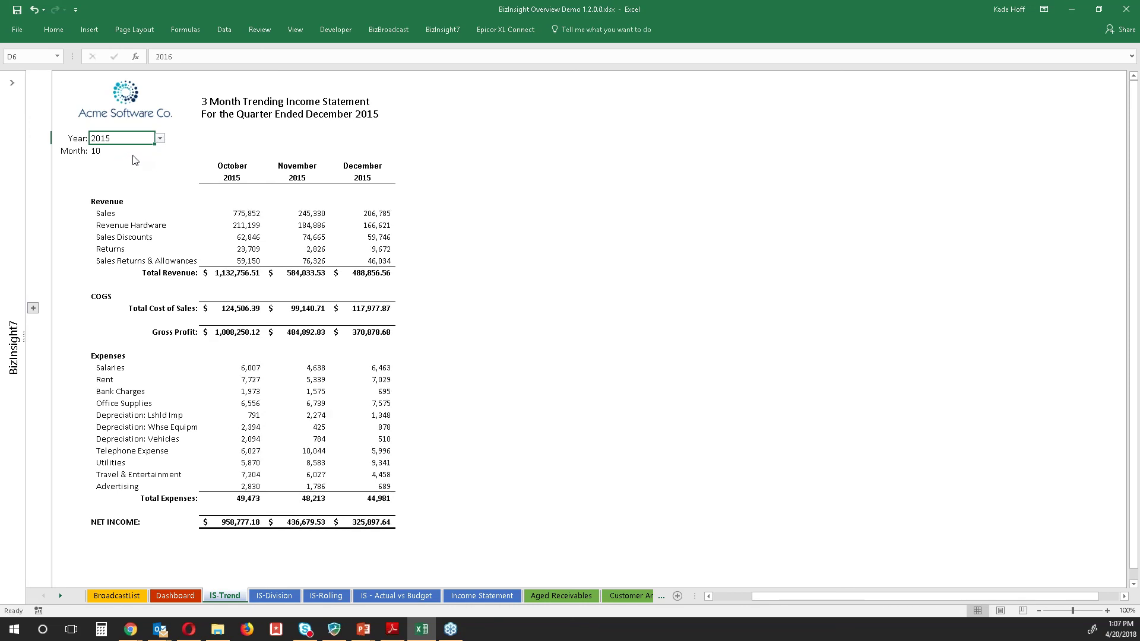
{"action": "left_click", "coordinate": [135, 152]}
{"action": "left_click", "coordinate": [159, 151]}
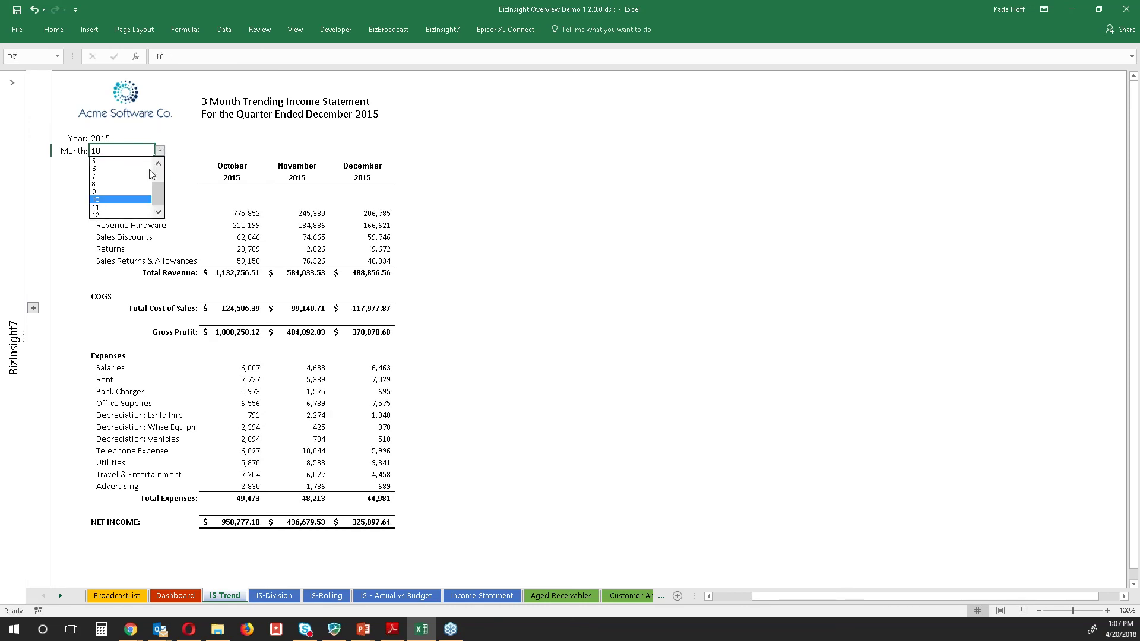
{"action": "left_click", "coordinate": [148, 195]}
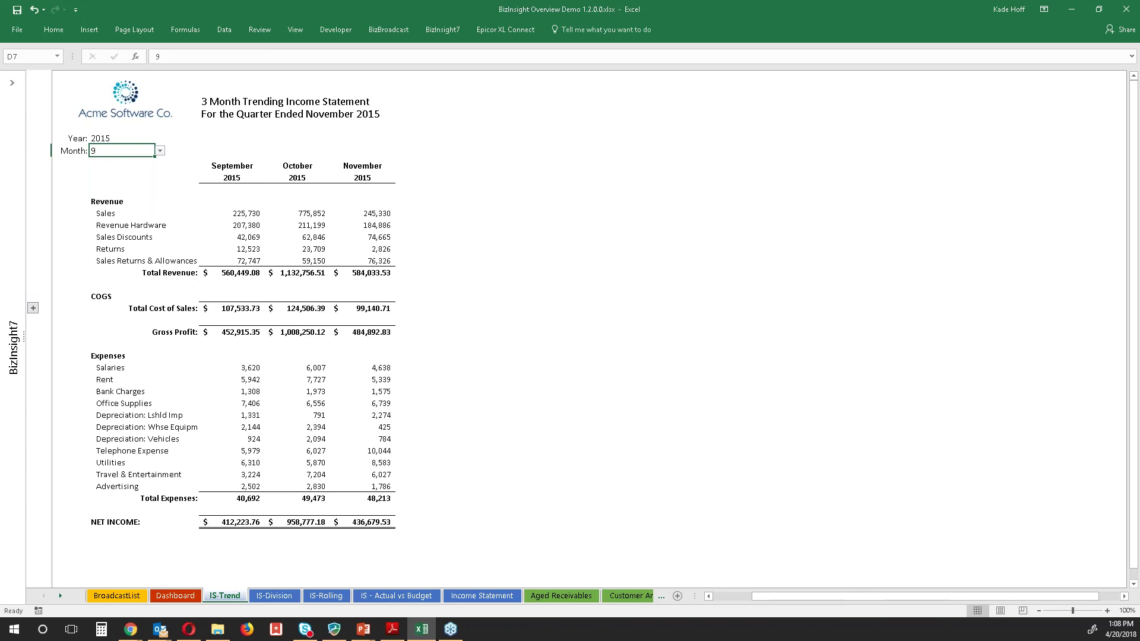
Fill the November column across through August 2016 and check the year headings of December and January.
{"action": "left_click_drag", "start_coordinate": [380, 165], "coordinate": [983, 527]}
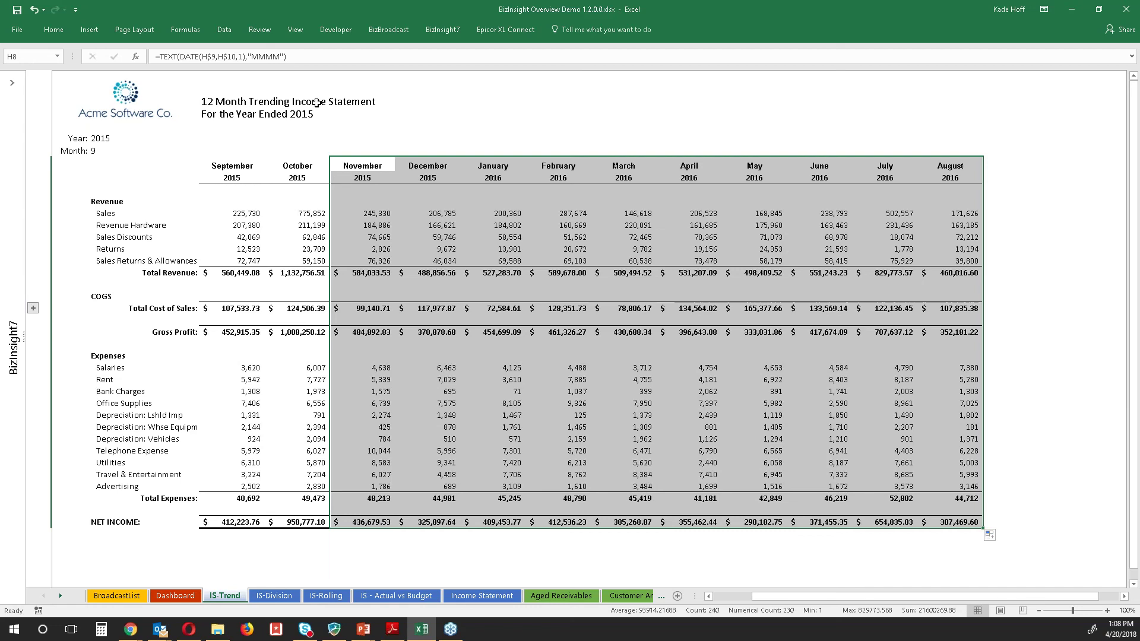
{"action": "left_click", "coordinate": [564, 99]}
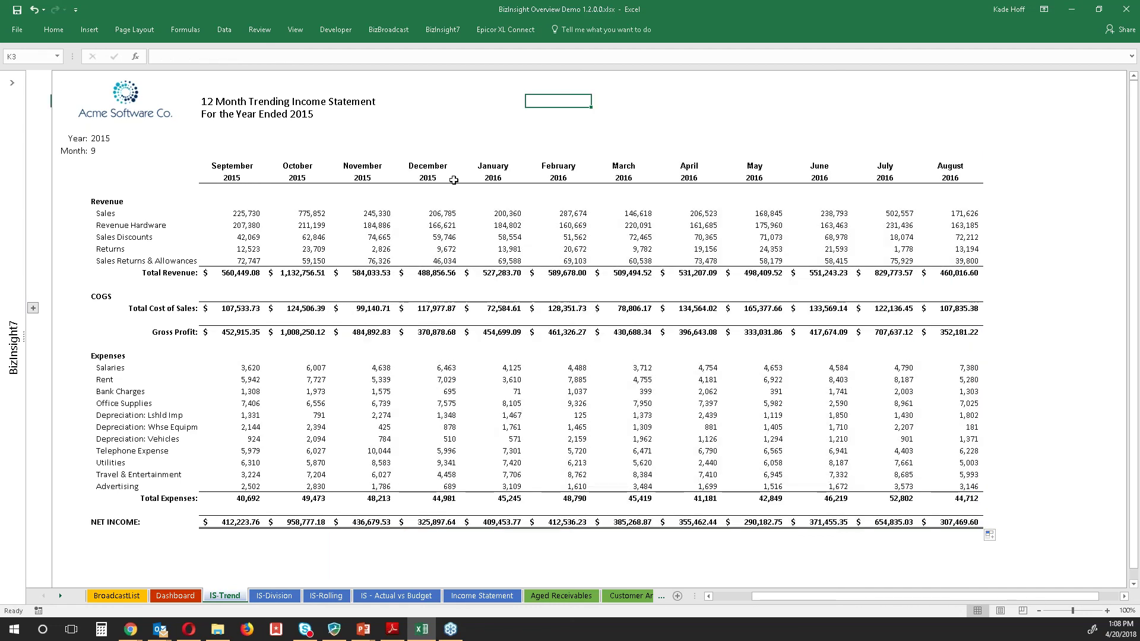
{"action": "left_click", "coordinate": [428, 177]}
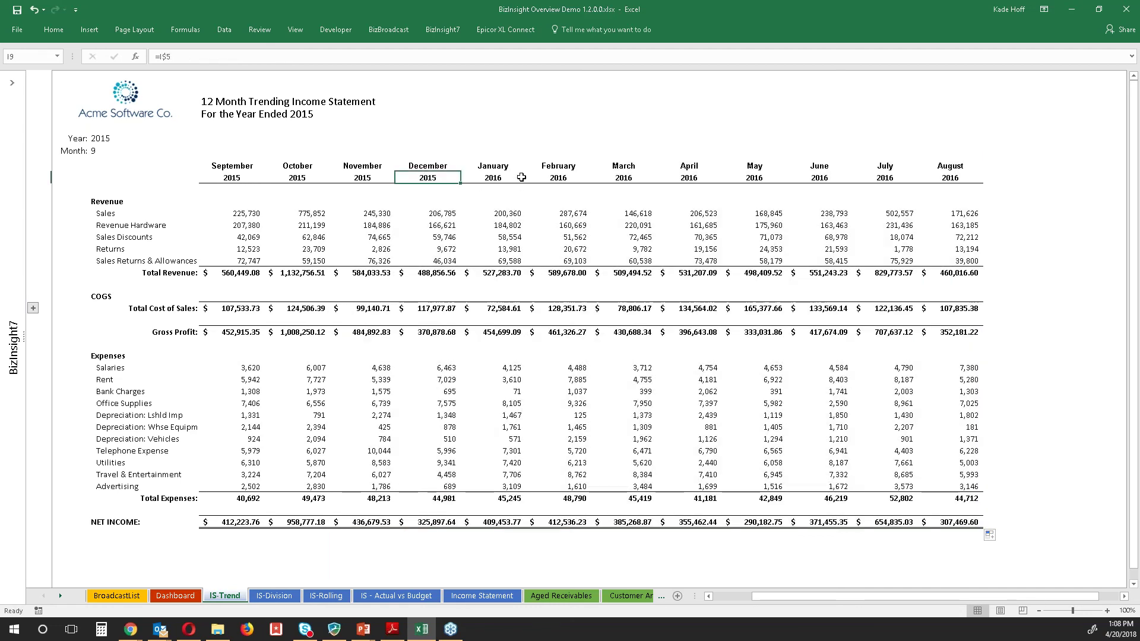
{"action": "left_click", "coordinate": [493, 177]}
{"action": "left_click", "coordinate": [428, 177]}
{"action": "left_click", "coordinate": [506, 181]}
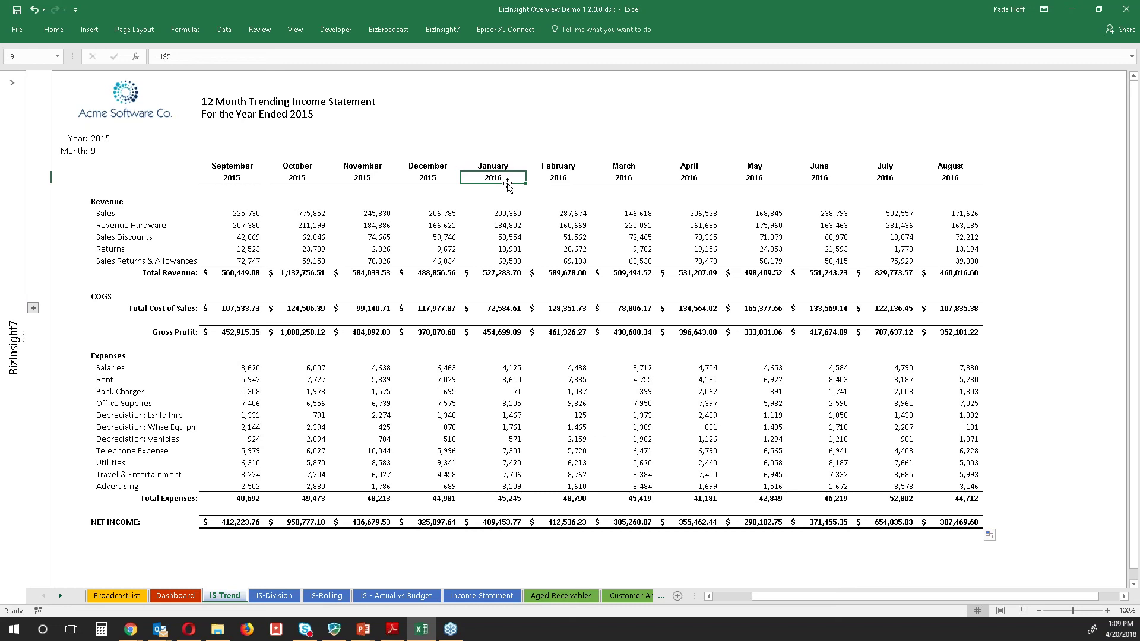
Drill down into the October 2015 Revenue Hardware amount as a pivot table using BizInsight Drilldown.
{"action": "left_click", "coordinate": [319, 226]}
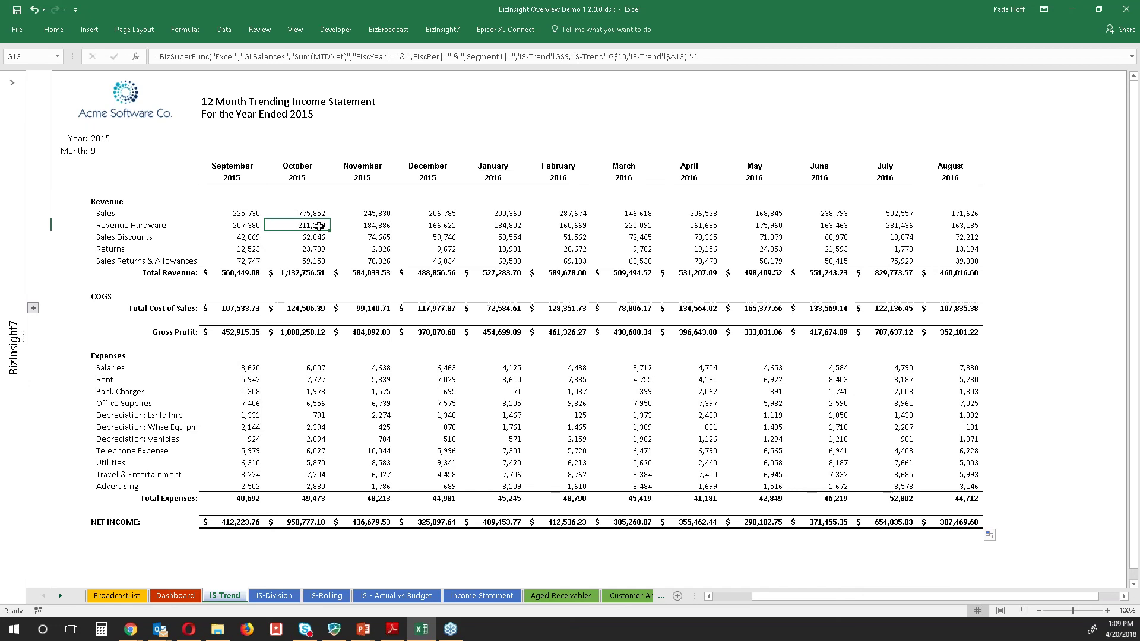
{"action": "right_click", "coordinate": [319, 225]}
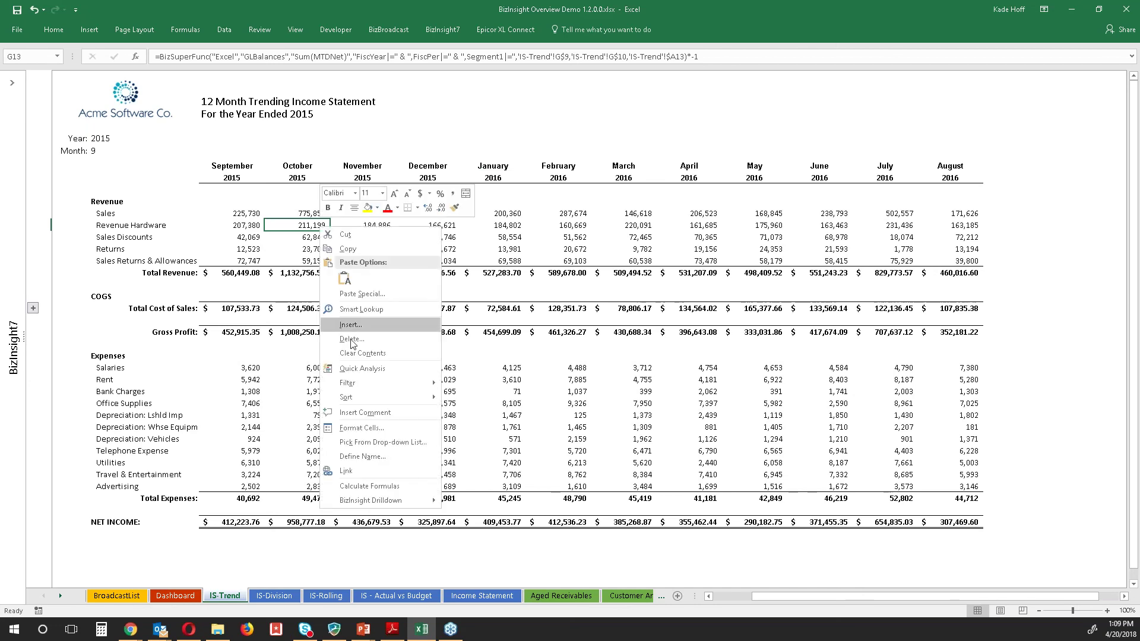
{"action": "mouse_move", "coordinate": [404, 496]}
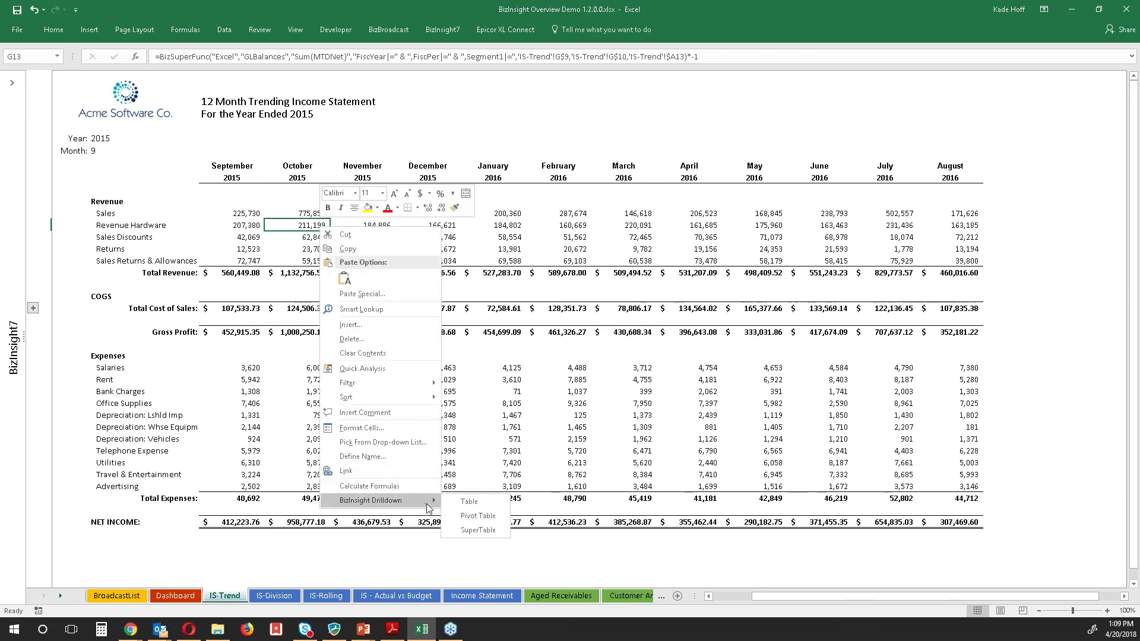
{"action": "left_click", "coordinate": [467, 502]}
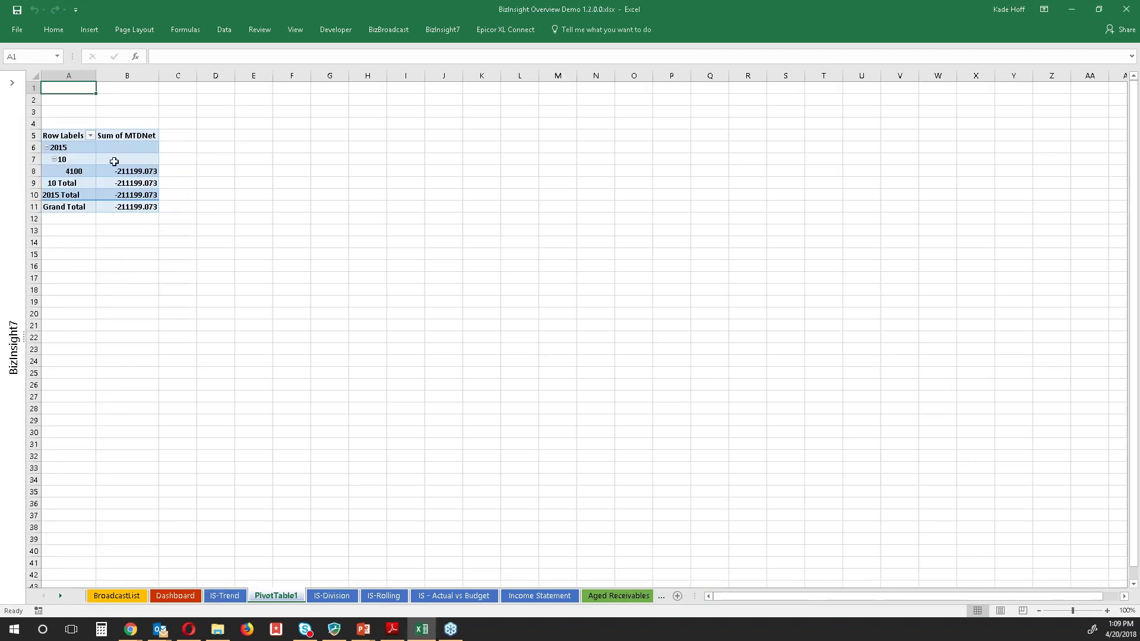
Move FiscYear to the pivot table's columns and add MTDBegBal and AcctTypeID as further column fields.
{"action": "left_click", "coordinate": [108, 160]}
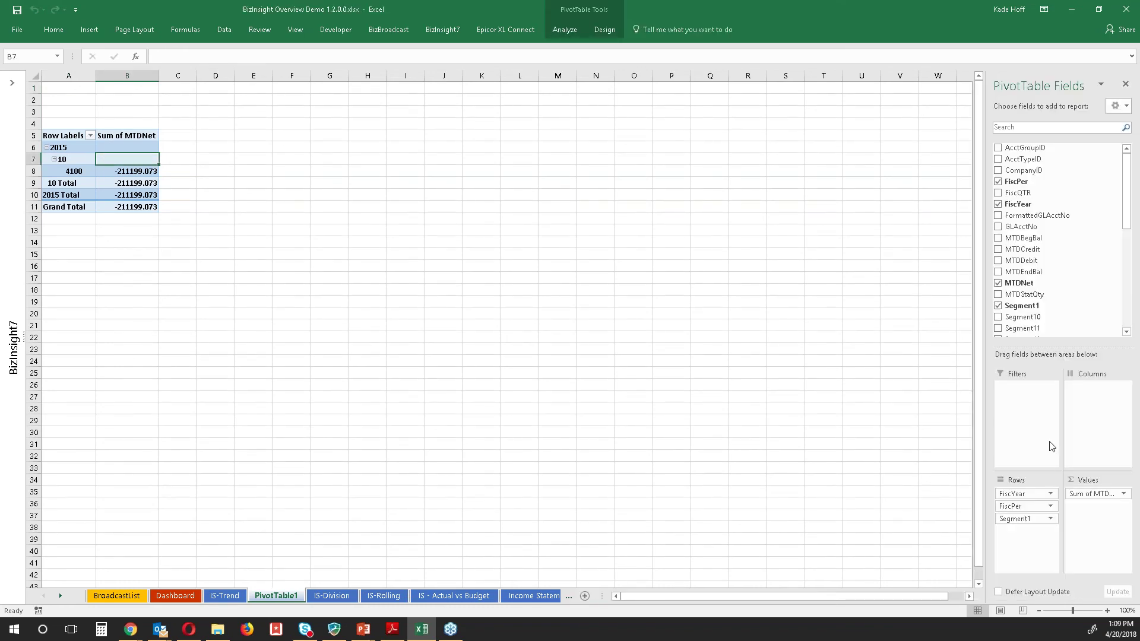
{"action": "left_click_drag", "start_coordinate": [1024, 494], "coordinate": [1090, 444]}
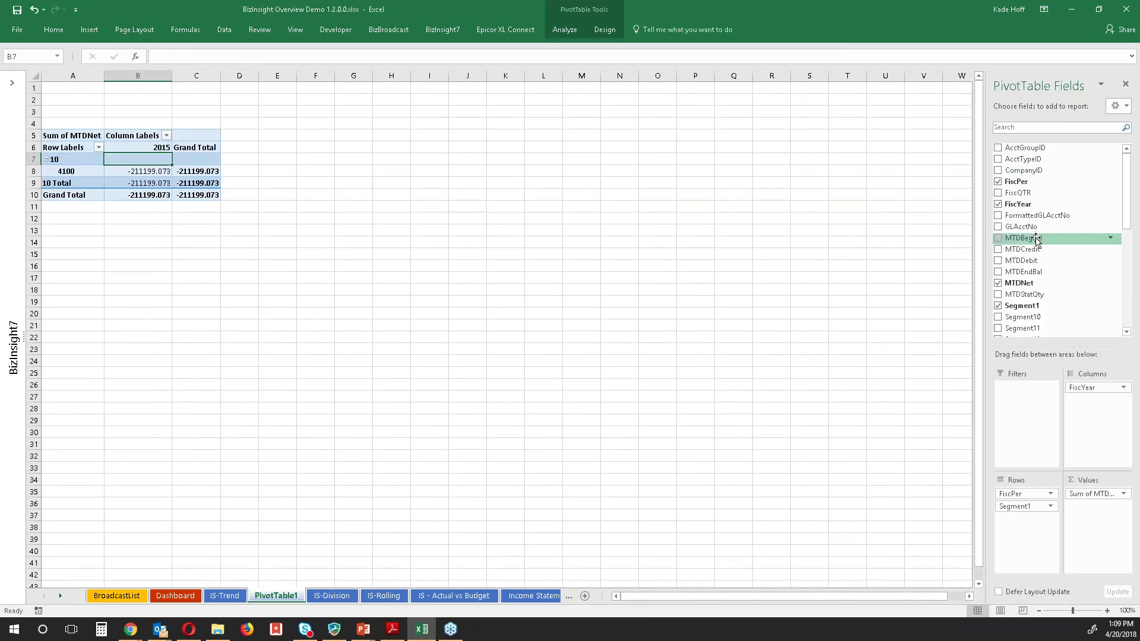
{"action": "left_click_drag", "start_coordinate": [1022, 237], "coordinate": [1097, 410]}
{"action": "left_click_drag", "start_coordinate": [1029, 163], "coordinate": [1072, 437]}
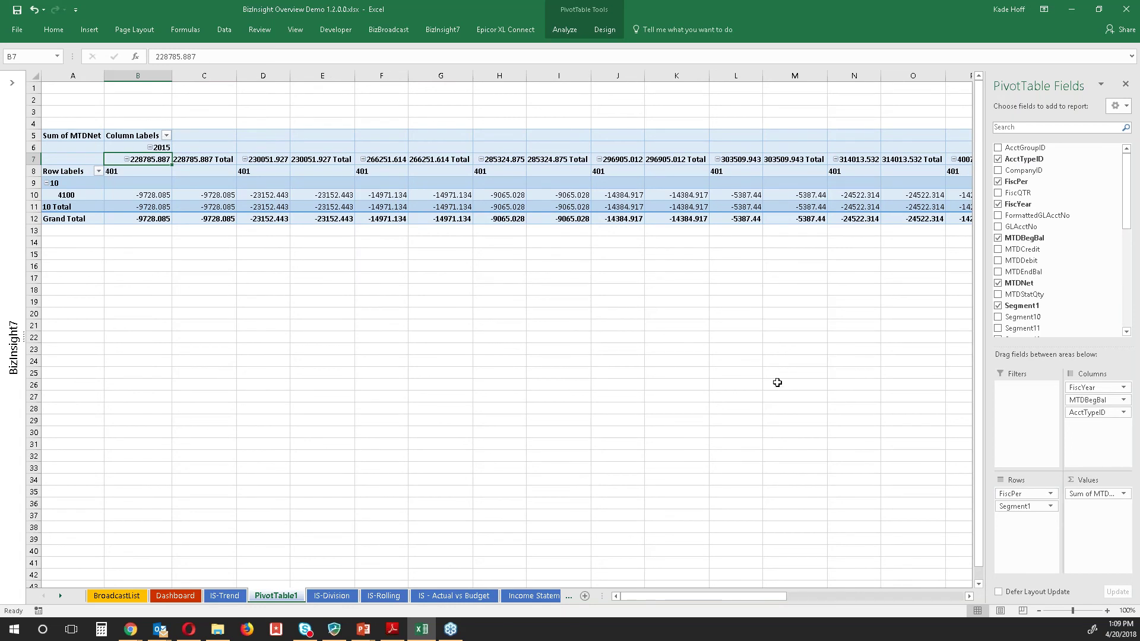
Examine the income statement on the IS-Division sheet at 90% zoom, from revenue down to net income.
{"action": "left_click", "coordinate": [339, 595]}
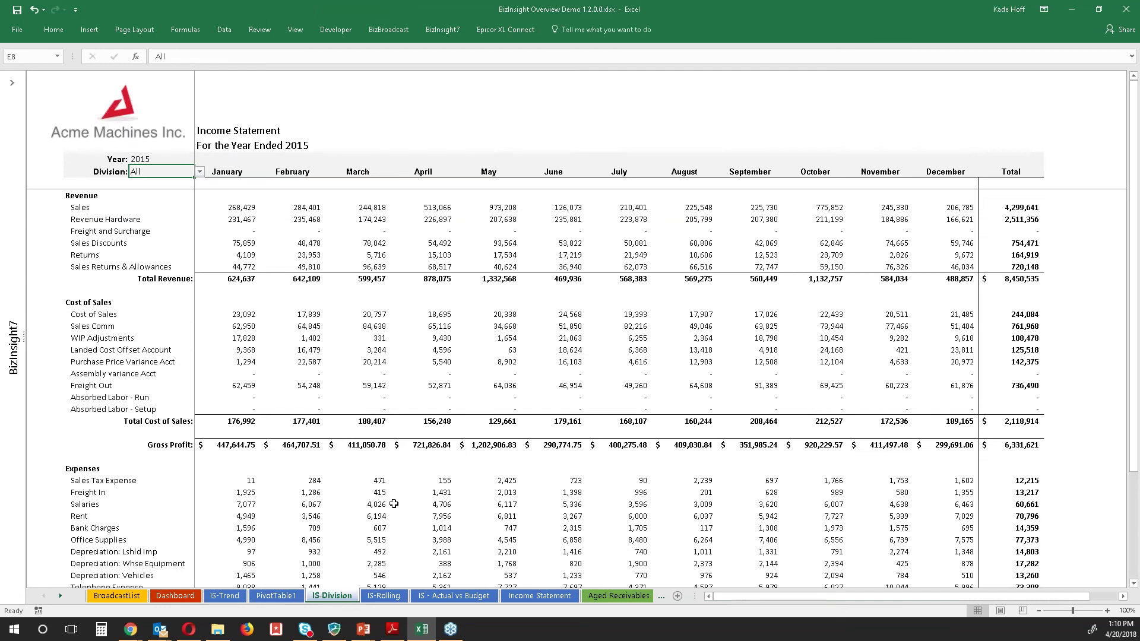
{"action": "scroll", "coordinate": [394, 504], "scroll_direction": "down", "scroll_amount": 1}
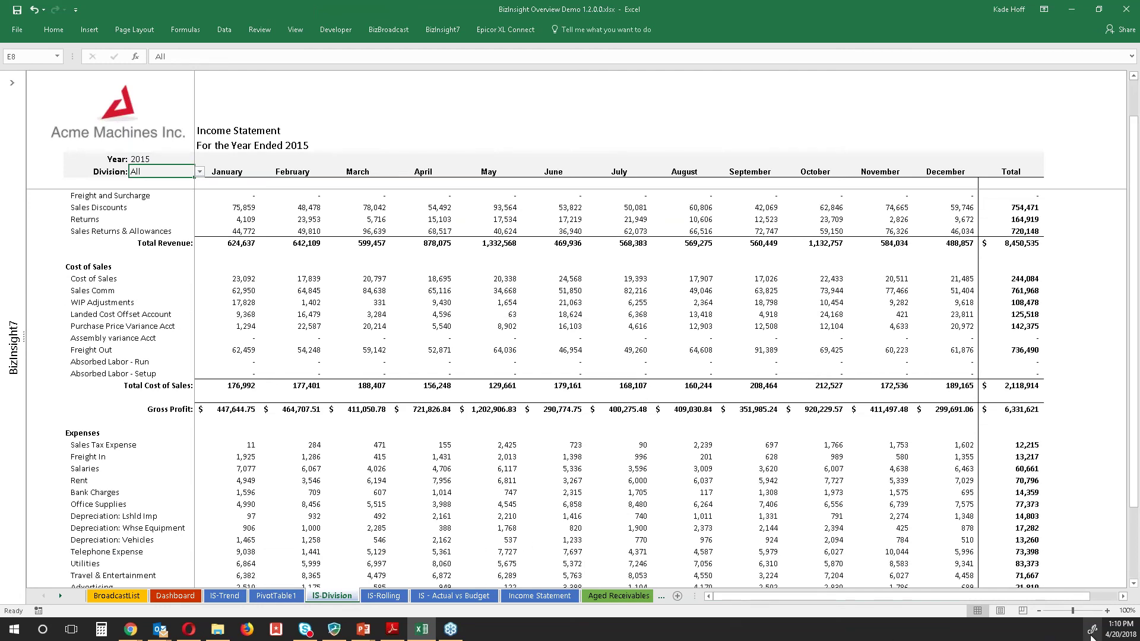
{"action": "left_click", "coordinate": [1040, 611]}
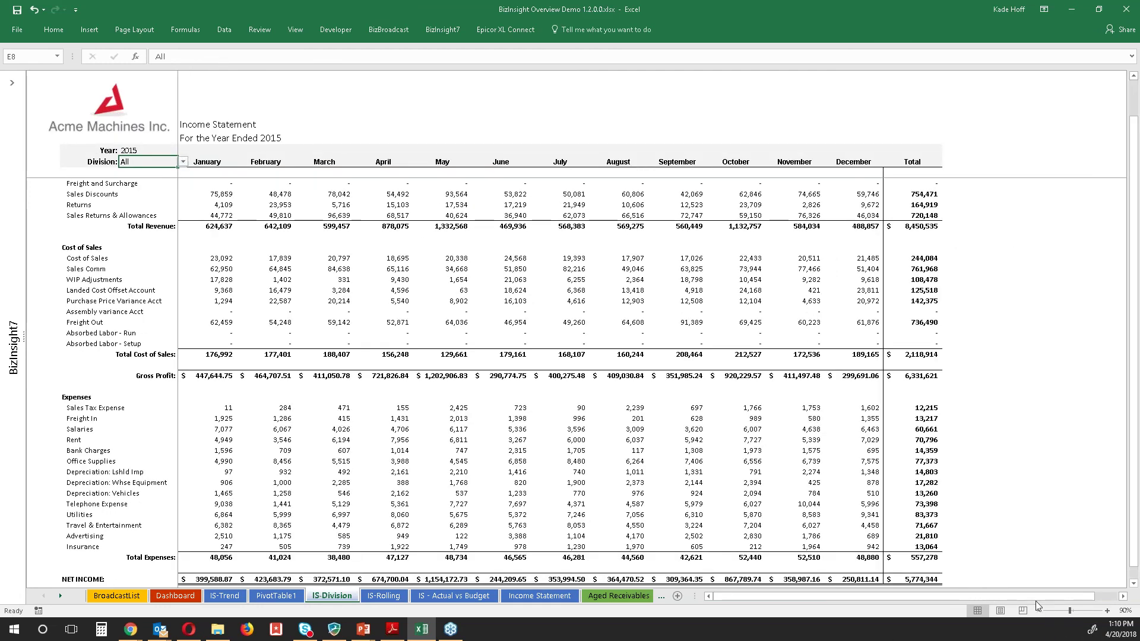
{"action": "scroll", "coordinate": [1018, 519], "scroll_direction": "down", "scroll_amount": 6}
{"action": "scroll", "coordinate": [1020, 517], "scroll_direction": "up", "scroll_amount": 6}
{"action": "scroll", "coordinate": [1021, 519], "scroll_direction": "up", "scroll_amount": 1}
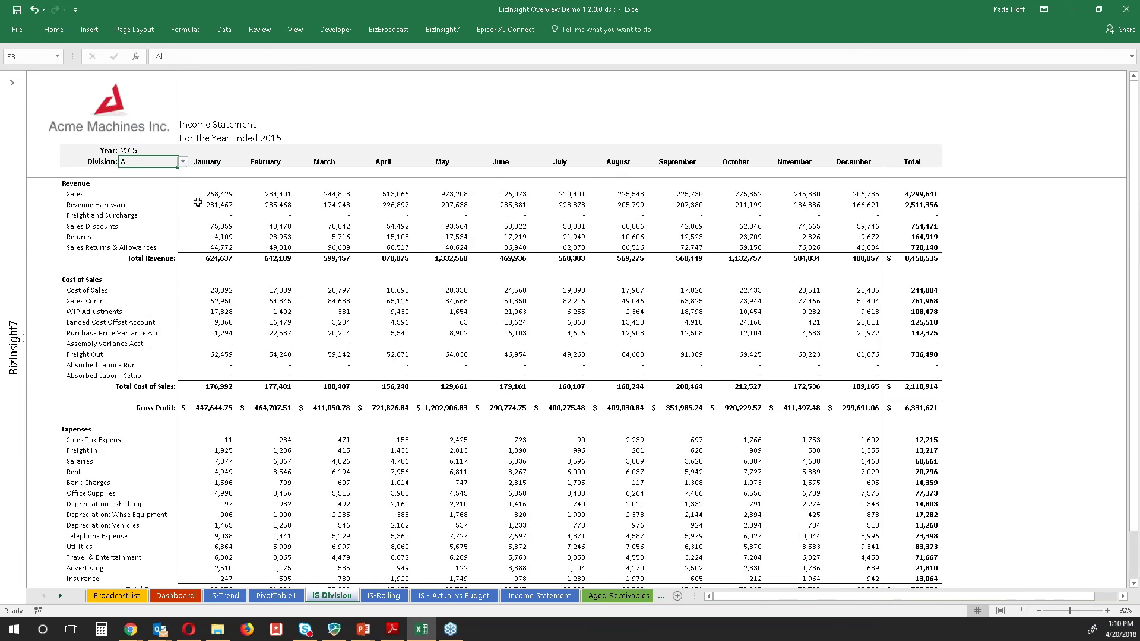
Set the year of the IS-Division income statement to 2016.
{"action": "left_click", "coordinate": [151, 151]}
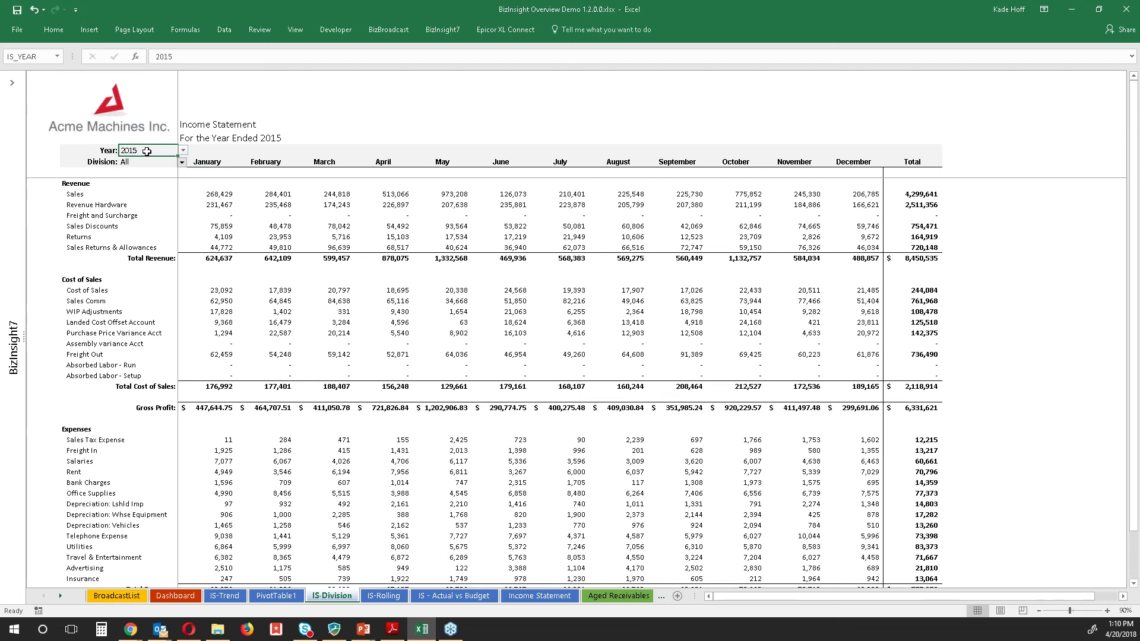
{"action": "left_click", "coordinate": [183, 152]}
{"action": "left_click", "coordinate": [173, 172]}
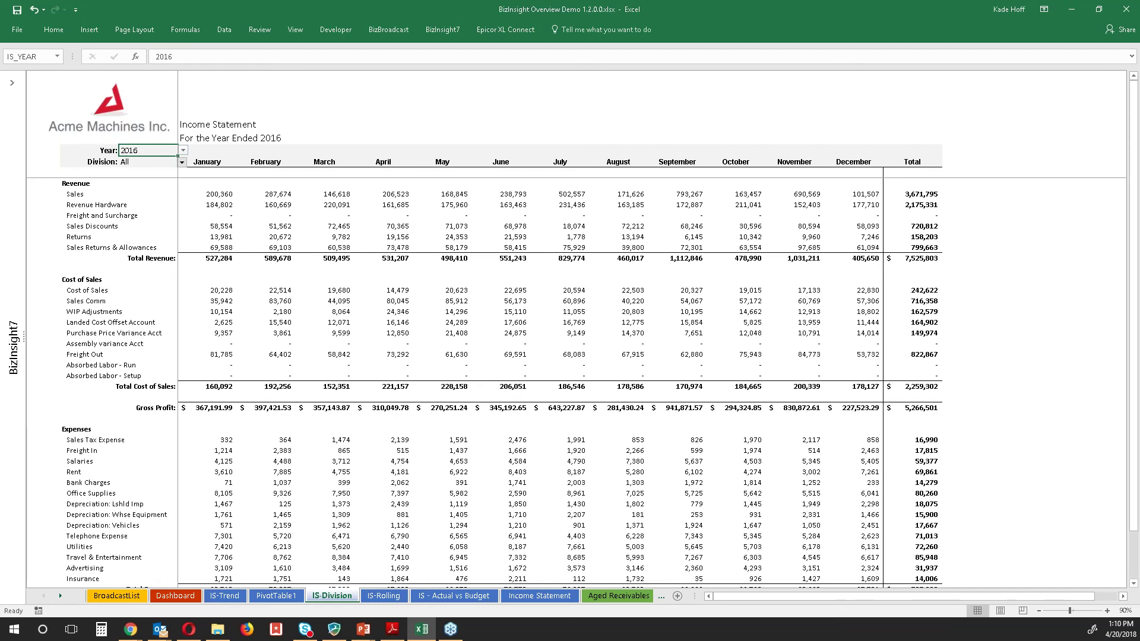
Filter the IS-Division income statement to the Software division and return the division selection to All.
{"action": "left_click", "coordinate": [184, 152]}
{"action": "key", "text": "Escape"}
{"action": "key", "text": "Down"}
{"action": "left_click", "coordinate": [184, 162]}
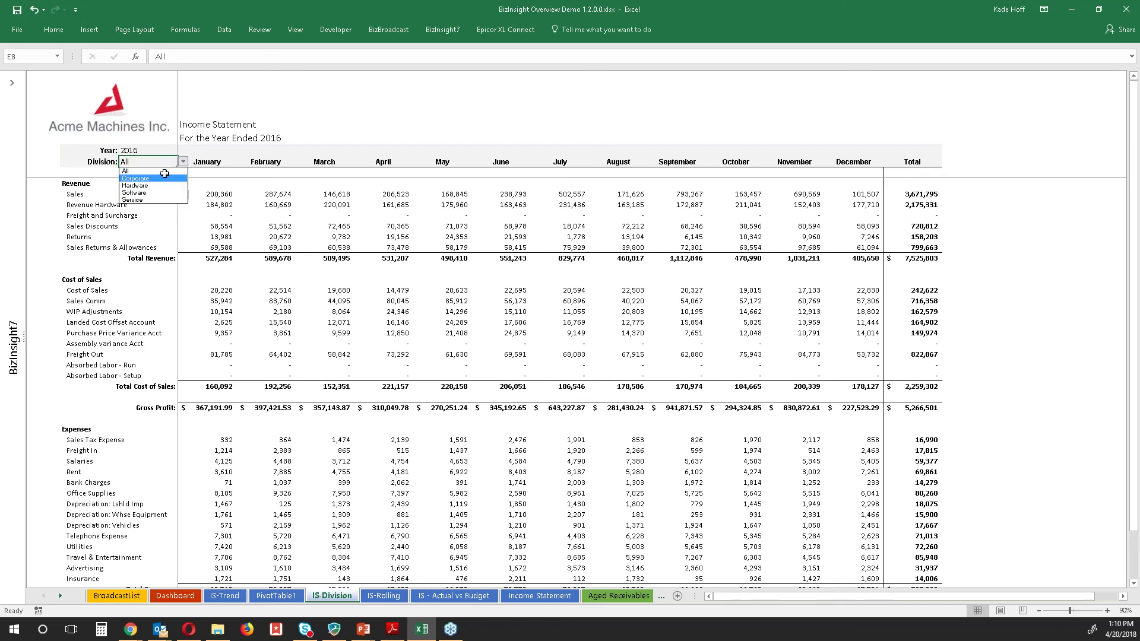
{"action": "left_click", "coordinate": [152, 193]}
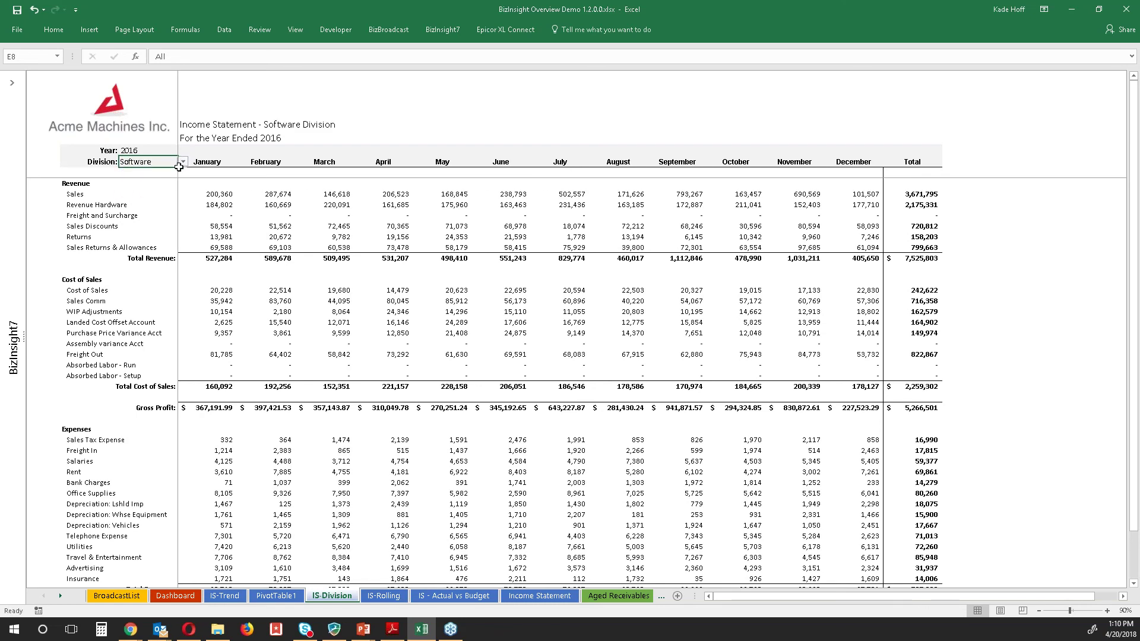
{"action": "left_click", "coordinate": [184, 162]}
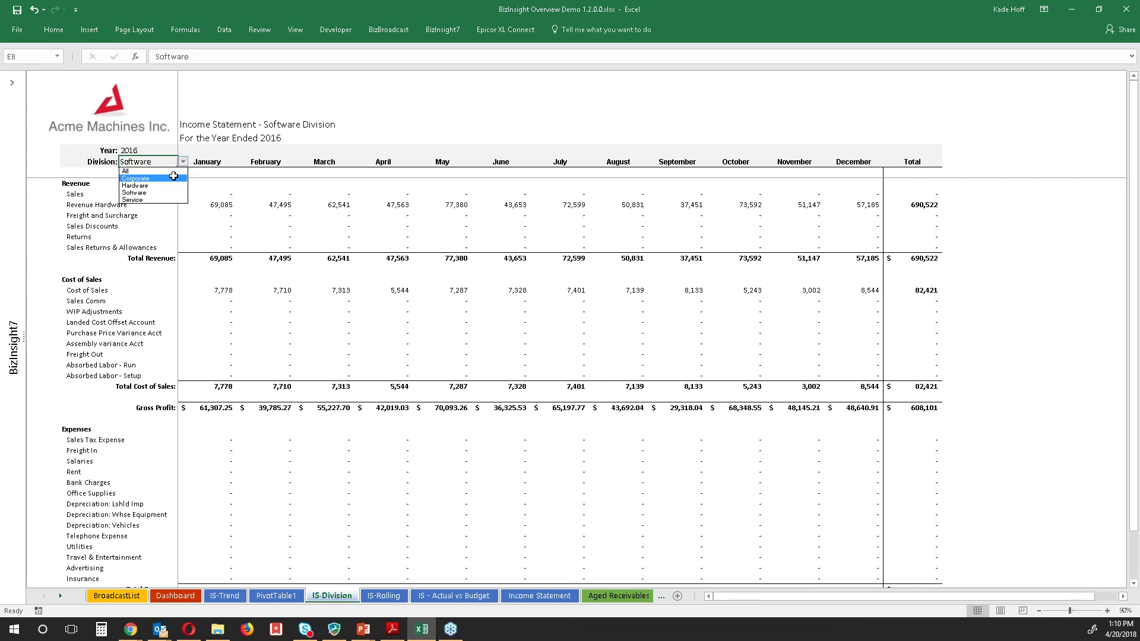
{"action": "left_click", "coordinate": [174, 173]}
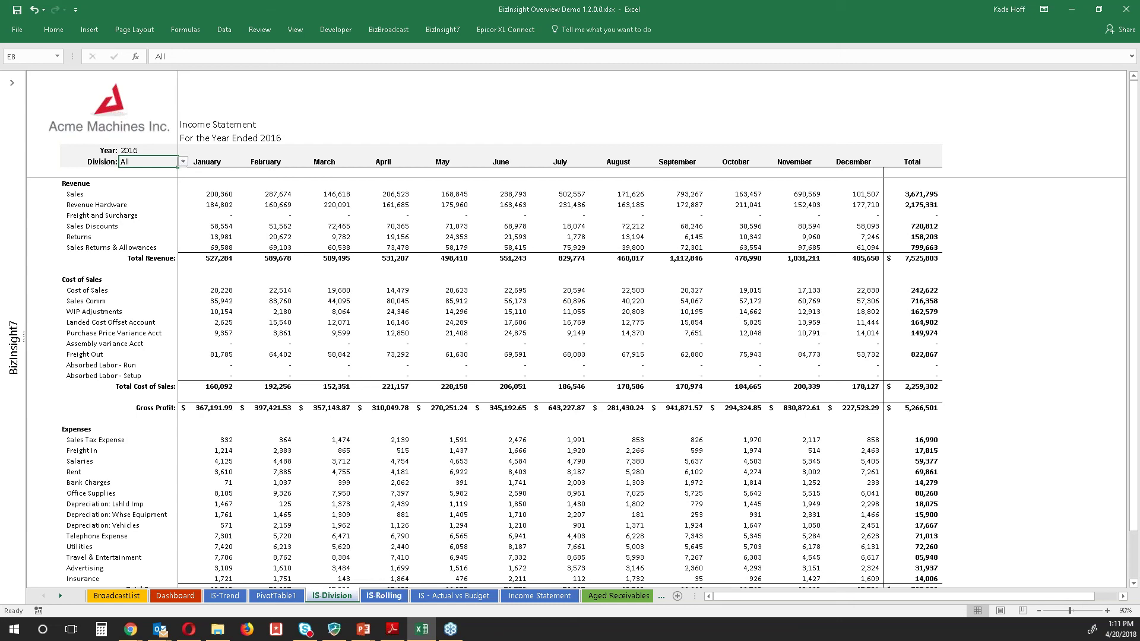
Set the rolling 12-month income statement on the IS-Rolling sheet to year 2016 and month 10.
{"action": "left_click", "coordinate": [384, 595]}
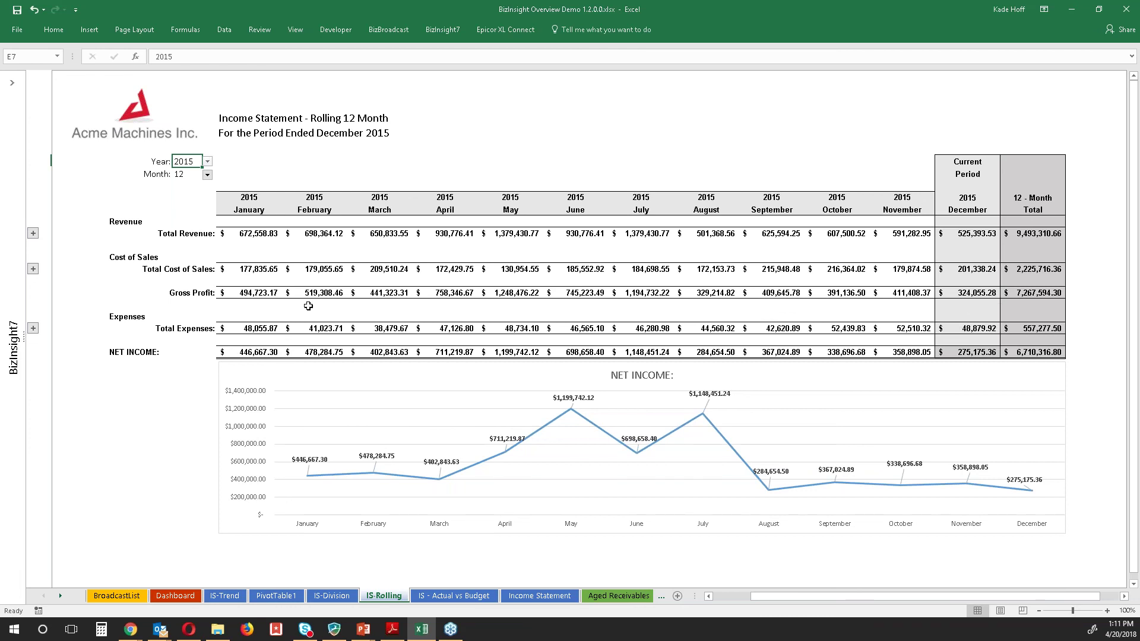
{"action": "left_click", "coordinate": [208, 162]}
{"action": "left_click", "coordinate": [199, 187]}
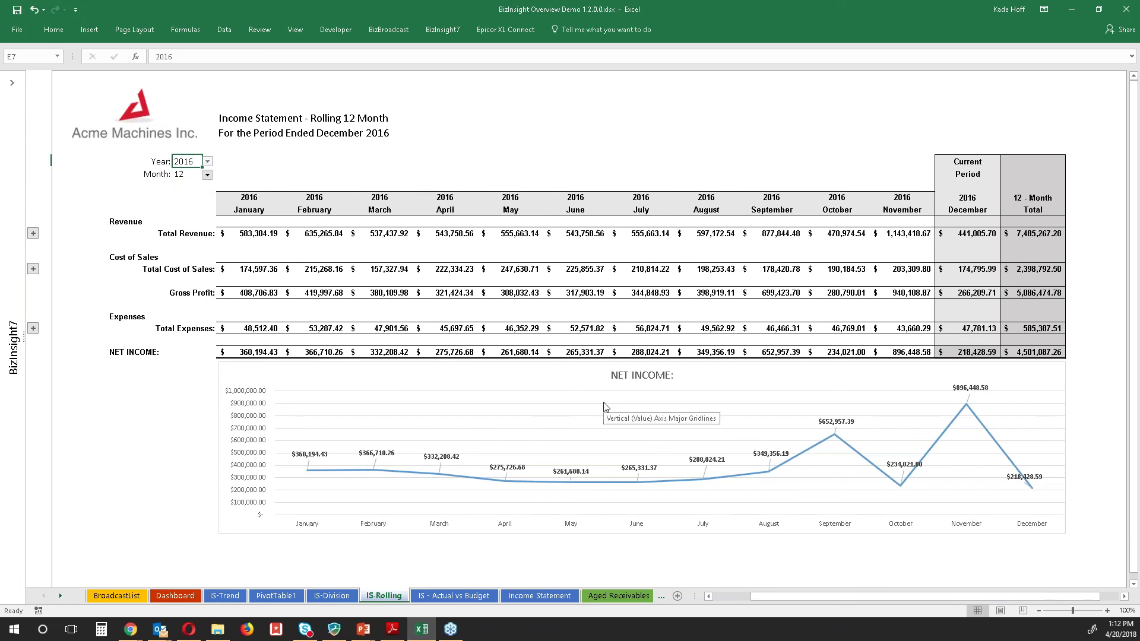
{"action": "left_click", "coordinate": [192, 174]}
{"action": "left_click", "coordinate": [207, 174]}
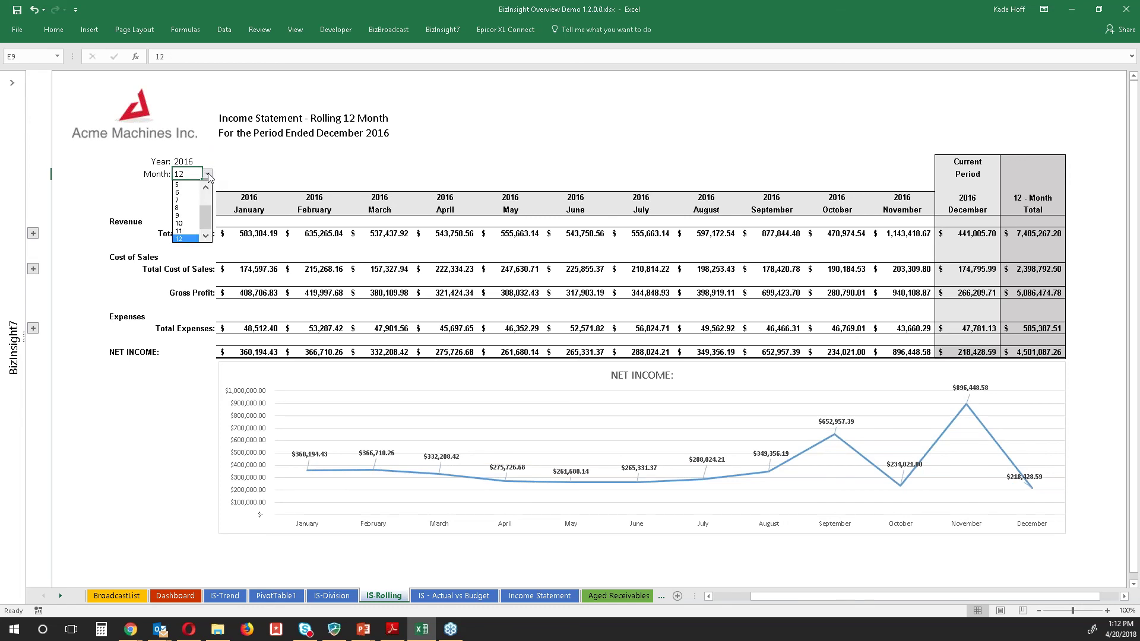
{"action": "left_click", "coordinate": [186, 223]}
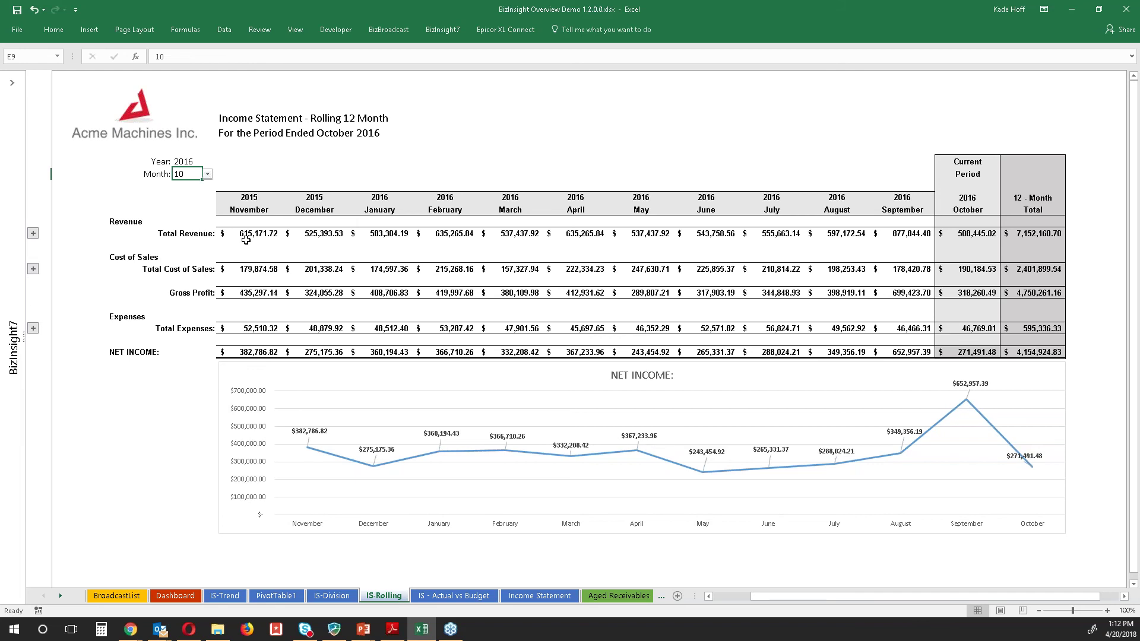
Expand the Revenue and Cost of Sales groups on the IS-Rolling sheet and open the BizInsight drilldown choices for December 2015 Revenue Hardware.
{"action": "left_click", "coordinate": [33, 233]}
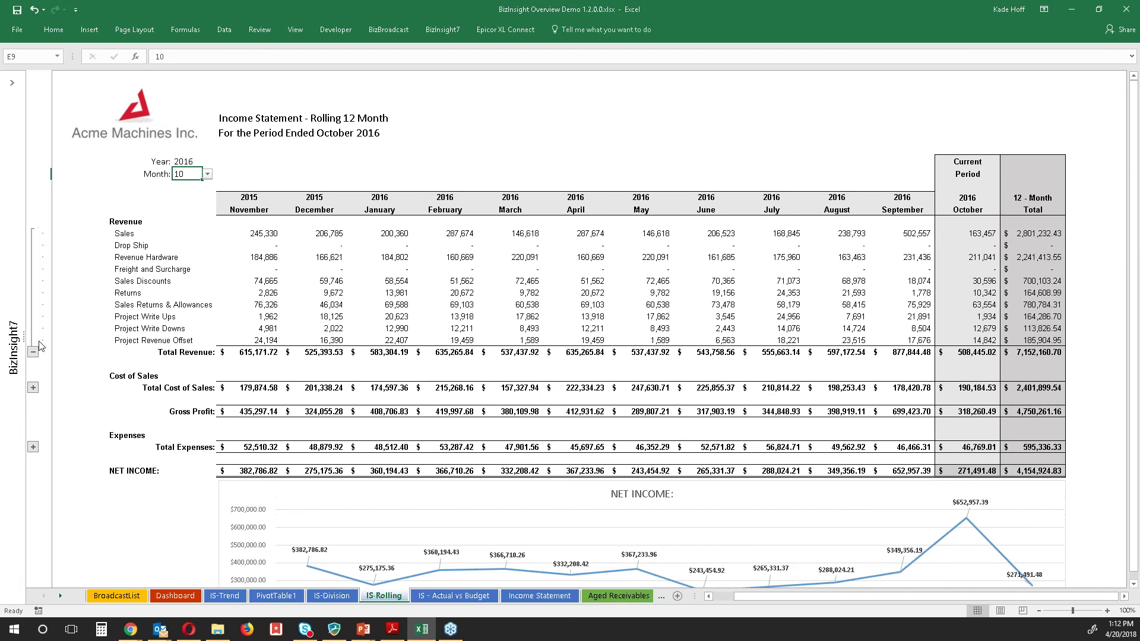
{"action": "left_click", "coordinate": [33, 388]}
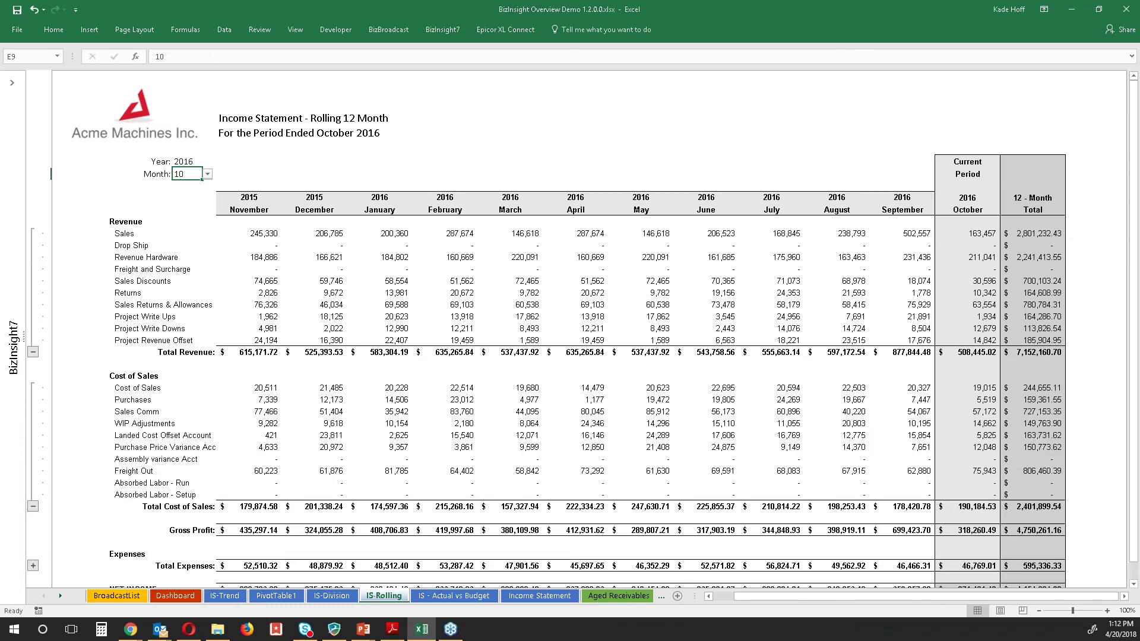
{"action": "left_click", "coordinate": [324, 257]}
{"action": "right_click", "coordinate": [325, 255]}
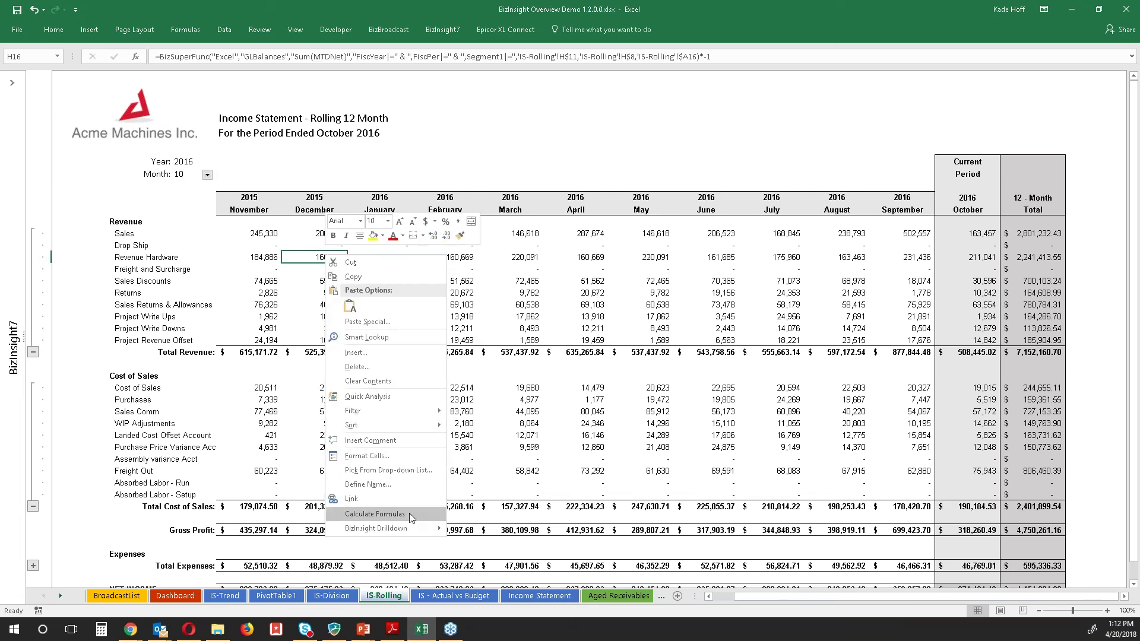
{"action": "mouse_move", "coordinate": [418, 531]}
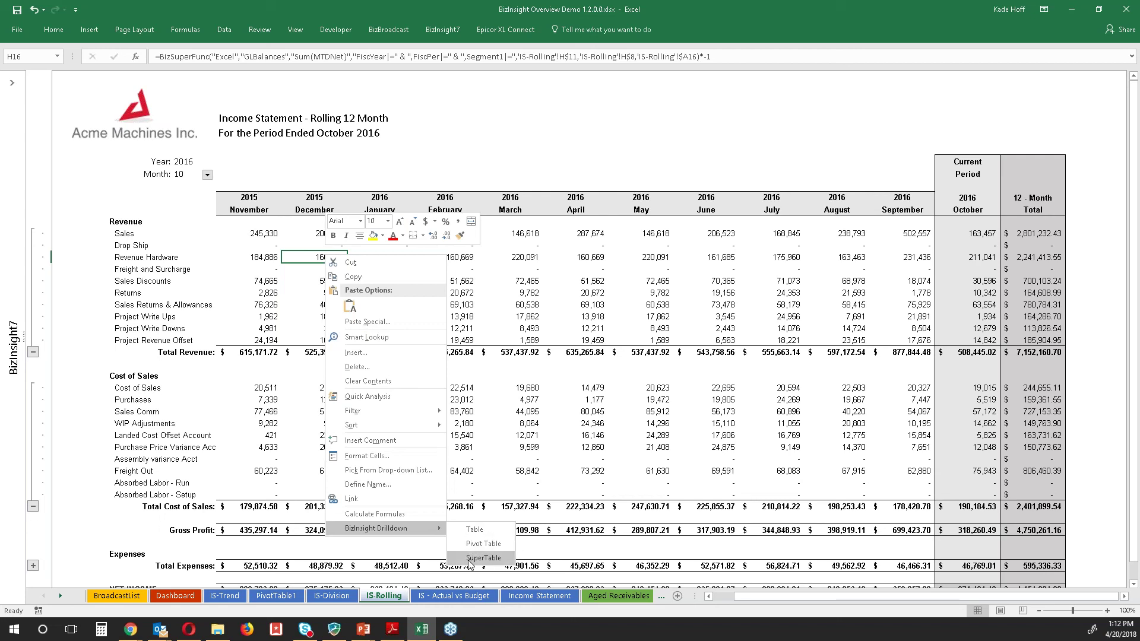
Set the month of the IS - Actual vs Budget income statement to June, followed by October.
{"action": "left_click", "coordinate": [447, 596]}
{"action": "left_click", "coordinate": [451, 596]}
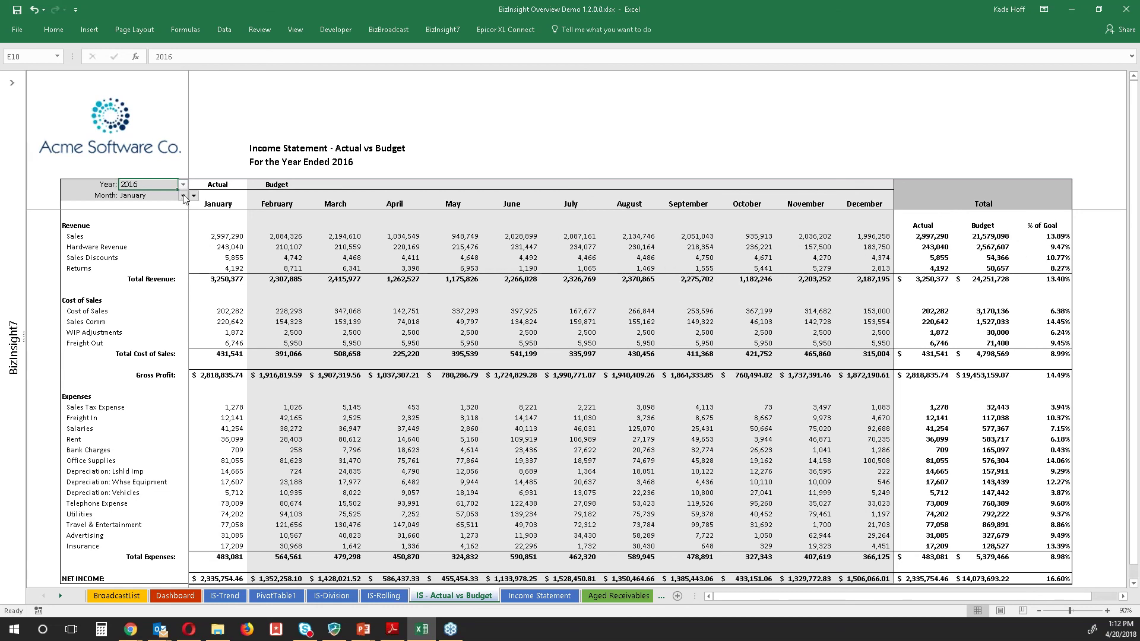
{"action": "left_click", "coordinate": [169, 193]}
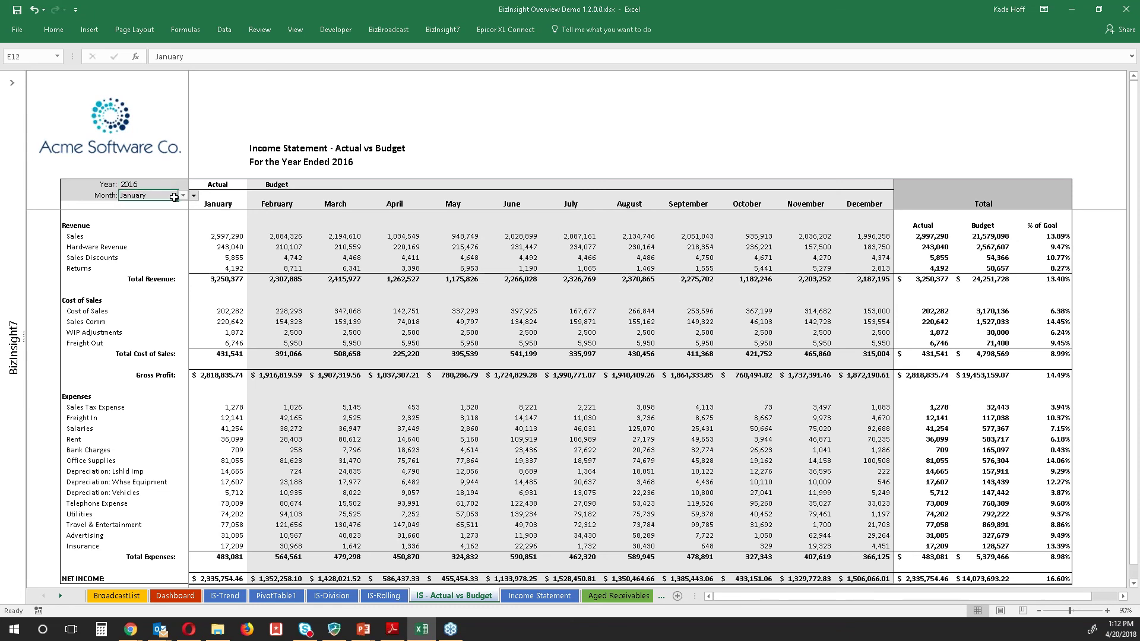
{"action": "left_click", "coordinate": [183, 195]}
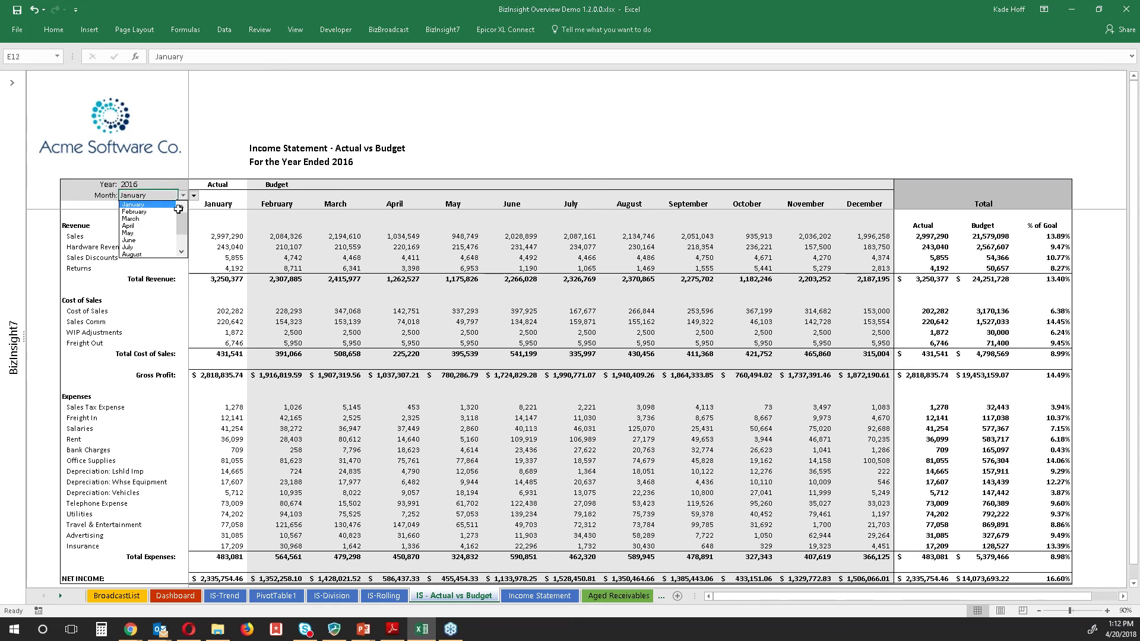
{"action": "left_click", "coordinate": [162, 241]}
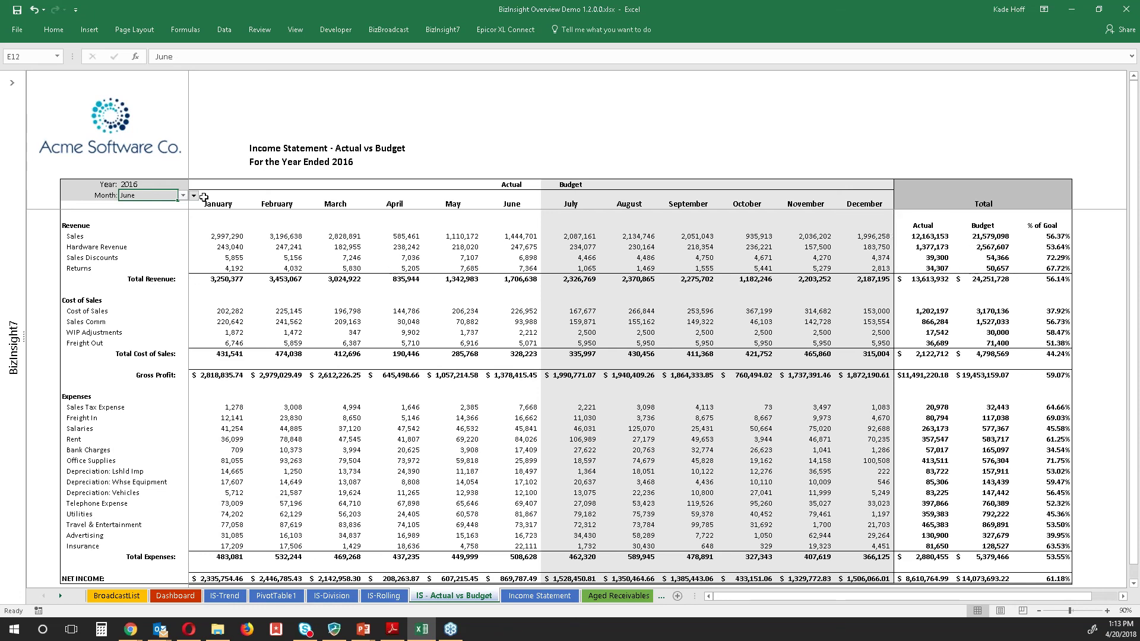
{"action": "left_click", "coordinate": [182, 196]}
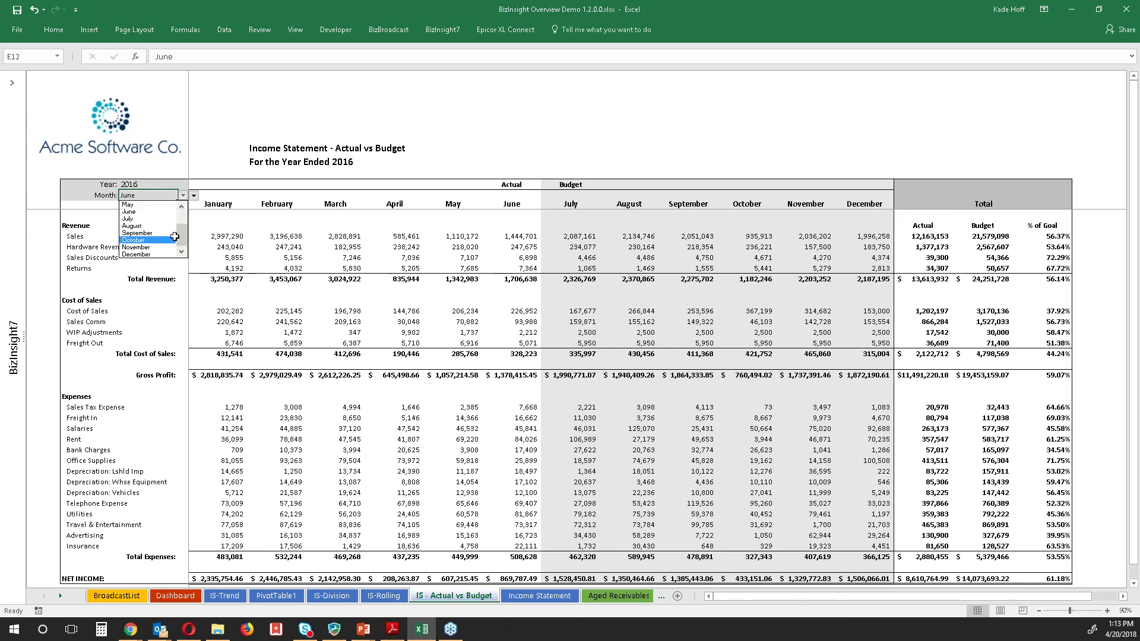
{"action": "left_click", "coordinate": [175, 238]}
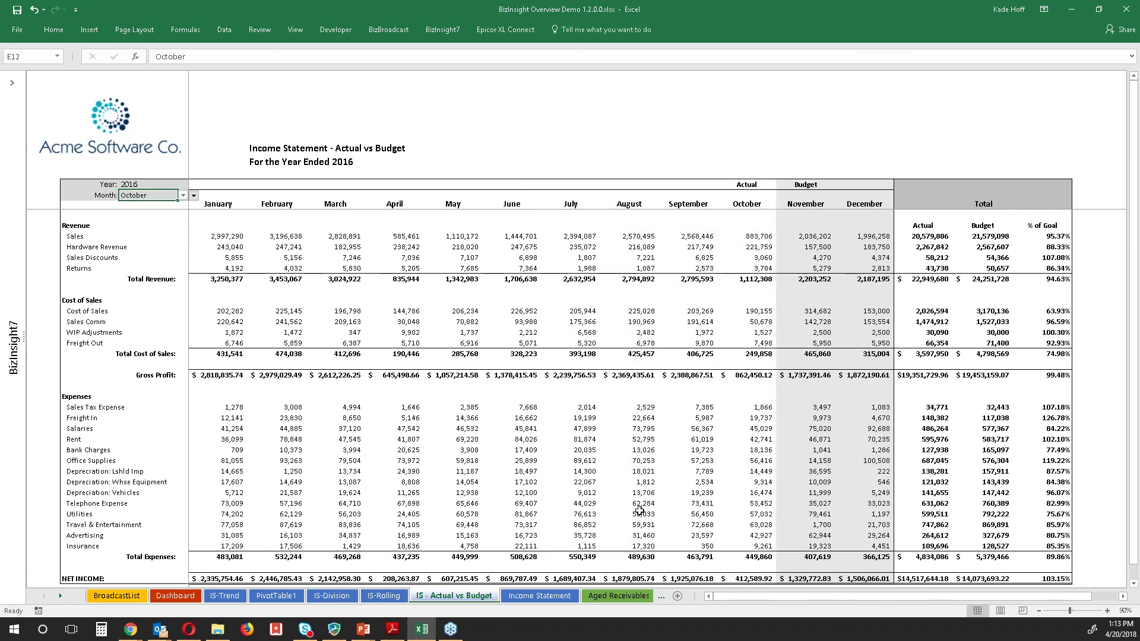
Set the month on the Income Statement sheet with month-to-date and year-to-date comparisons to 12.
{"action": "left_click", "coordinate": [531, 597]}
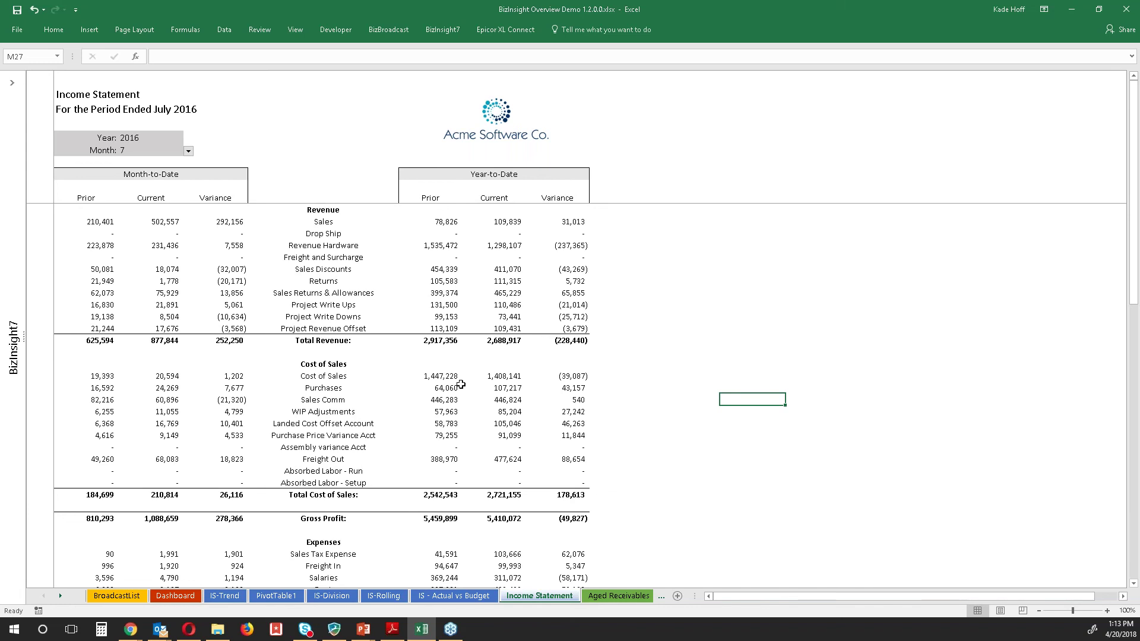
{"action": "left_click", "coordinate": [109, 151]}
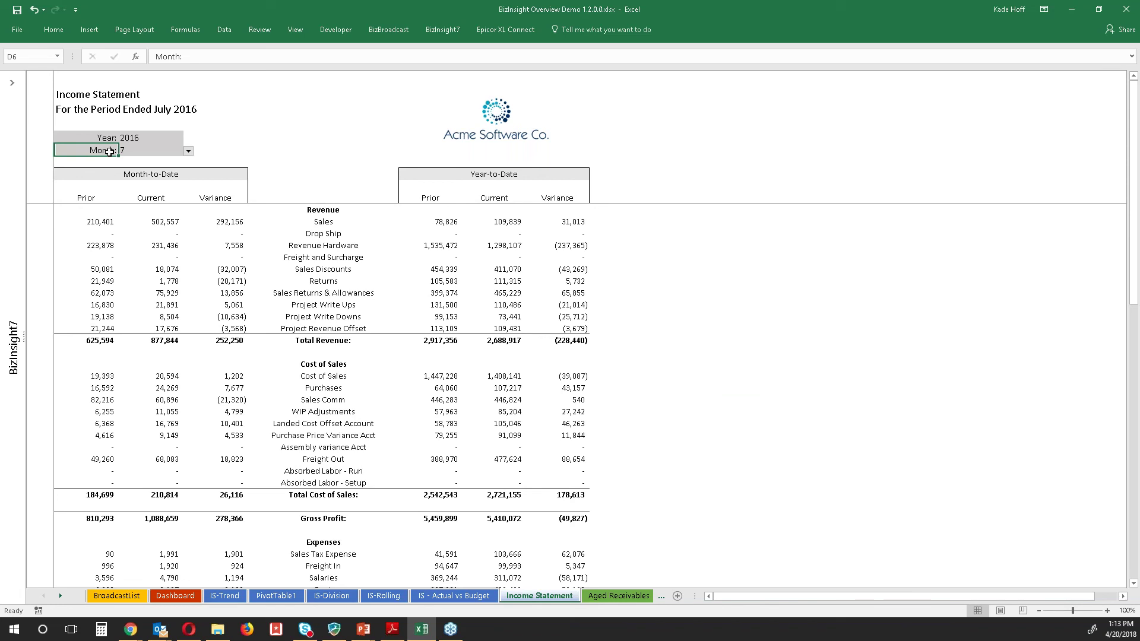
{"action": "left_click", "coordinate": [134, 151]}
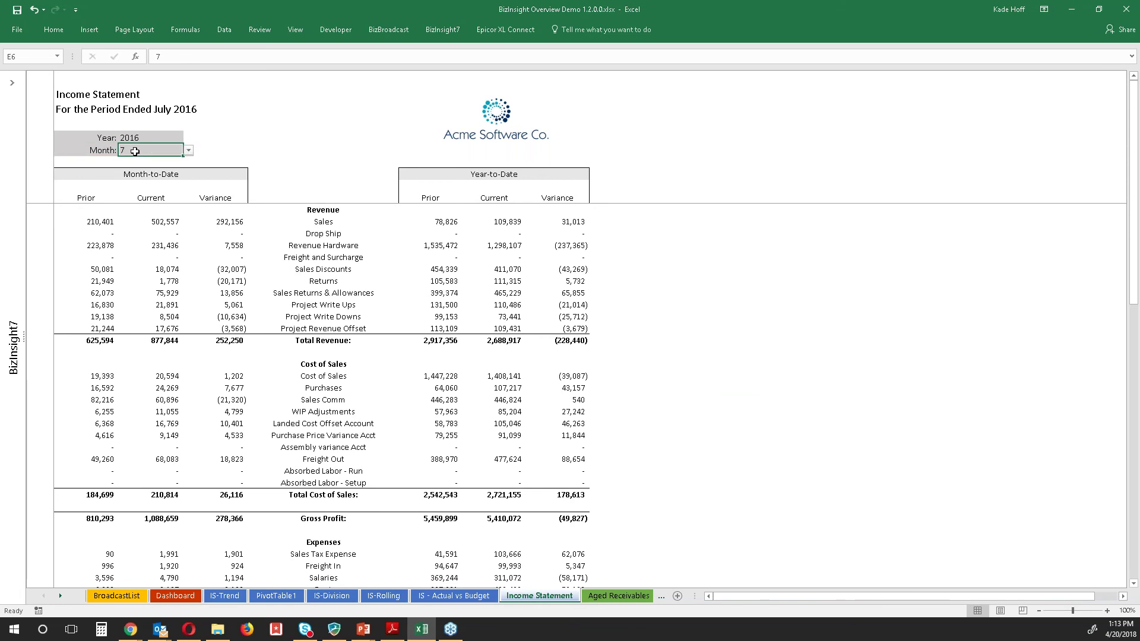
{"action": "left_click", "coordinate": [189, 150]}
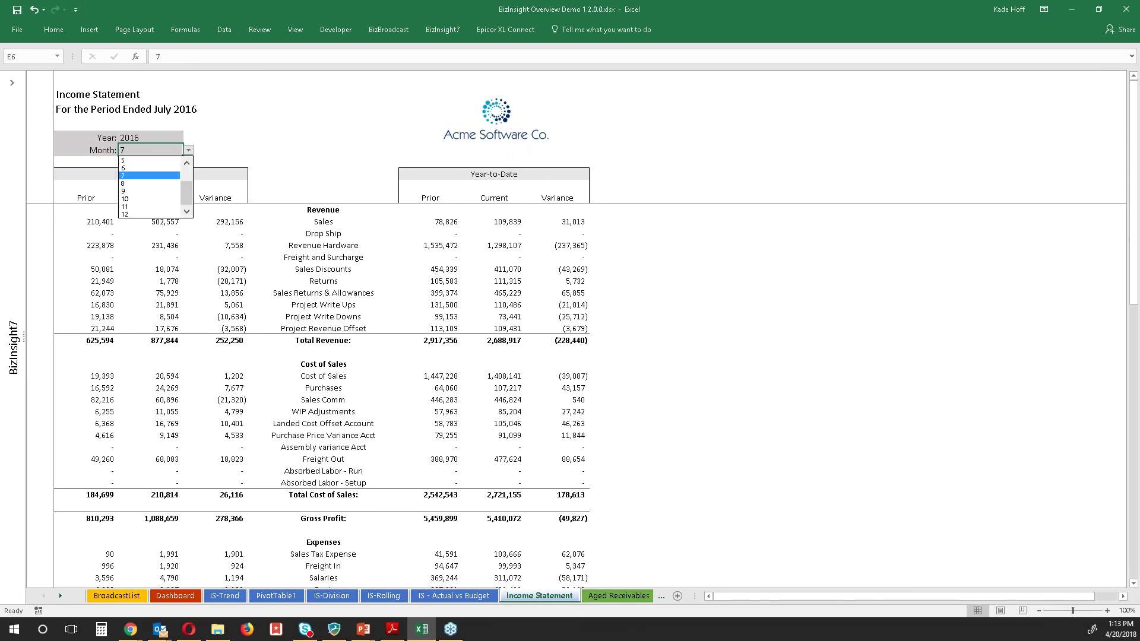
{"action": "left_click", "coordinate": [165, 215]}
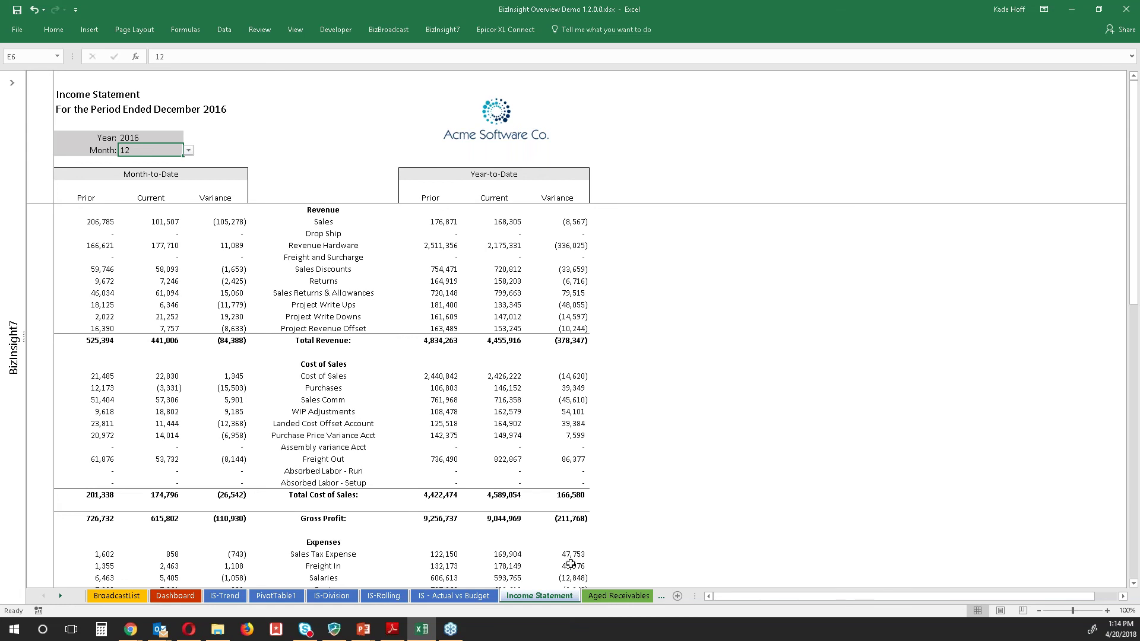
Switch the aging date on the Aged Receivables sheet to 1/1/2016, return it to 11/1/2015 and review the customer list.
{"action": "left_click", "coordinate": [617, 597]}
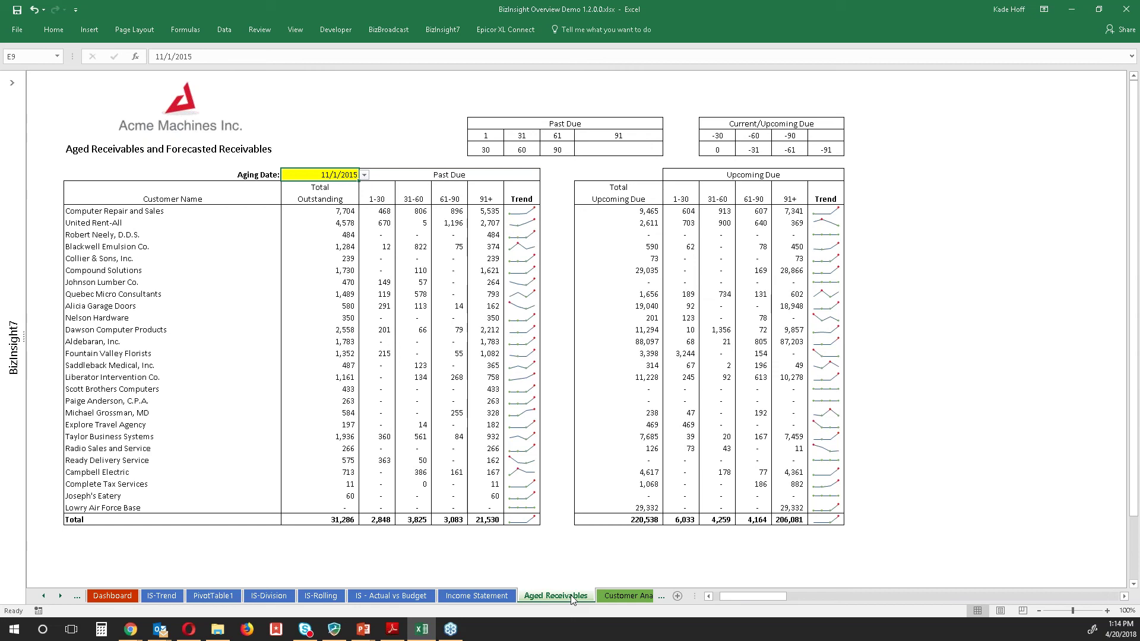
{"action": "left_click", "coordinate": [365, 176]}
{"action": "left_click", "coordinate": [344, 208]}
{"action": "left_click", "coordinate": [366, 176]}
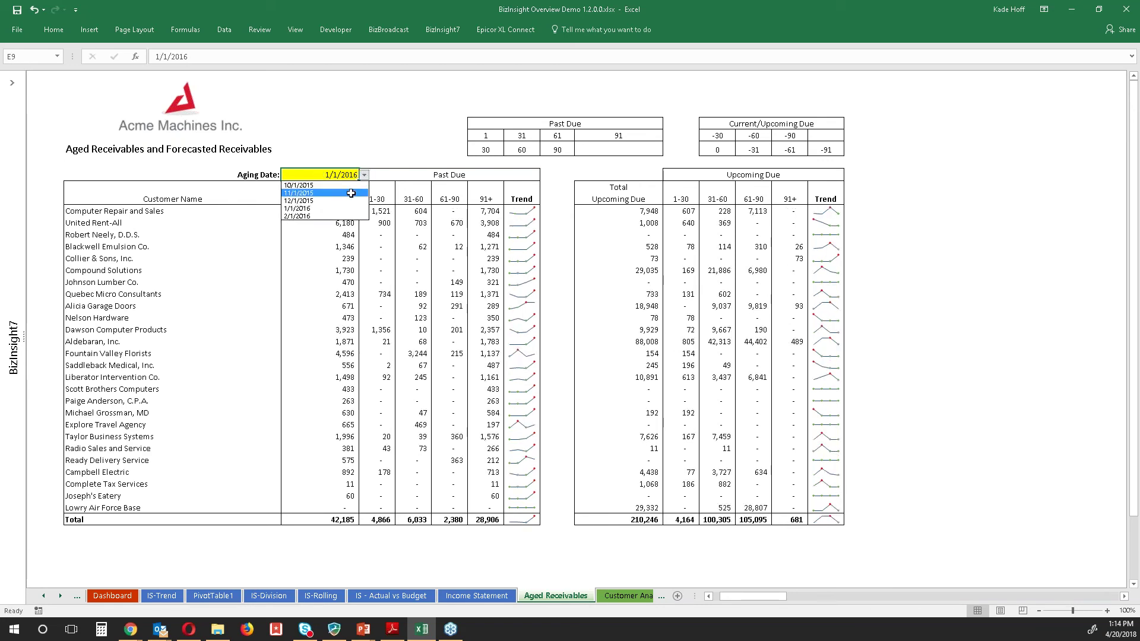
{"action": "left_click", "coordinate": [351, 193]}
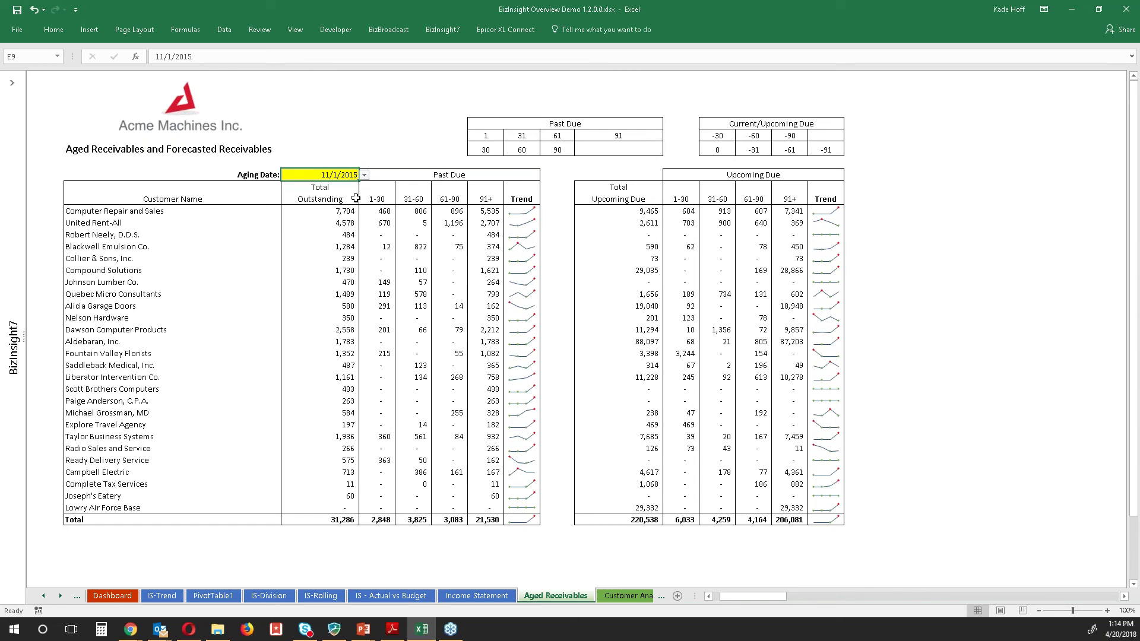
{"action": "left_click", "coordinate": [168, 211]}
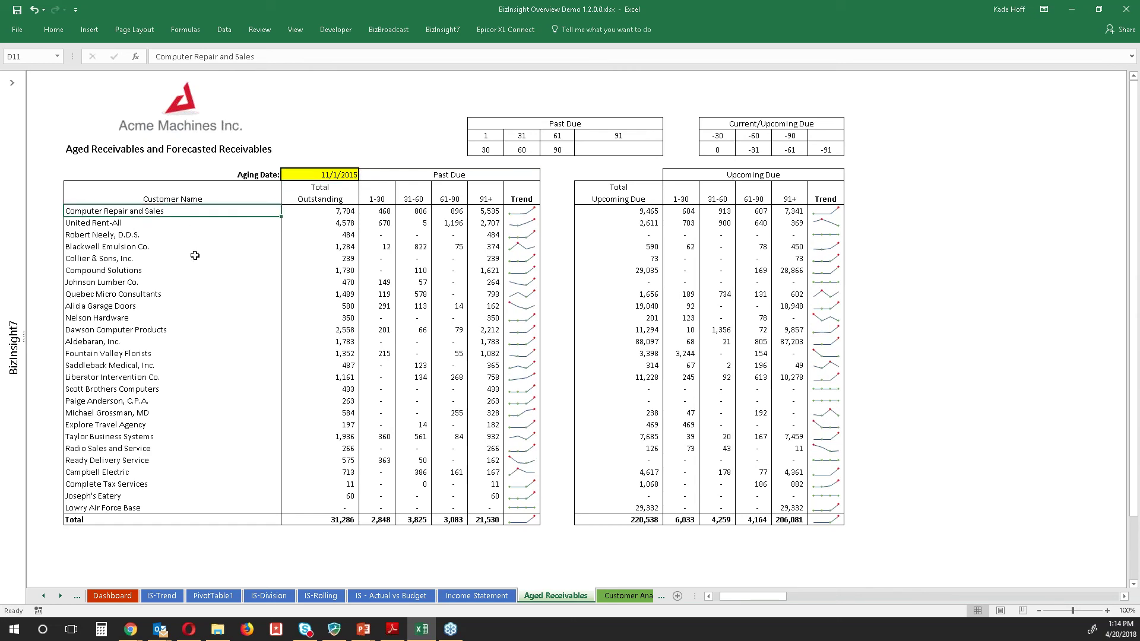
{"action": "left_click", "coordinate": [152, 249]}
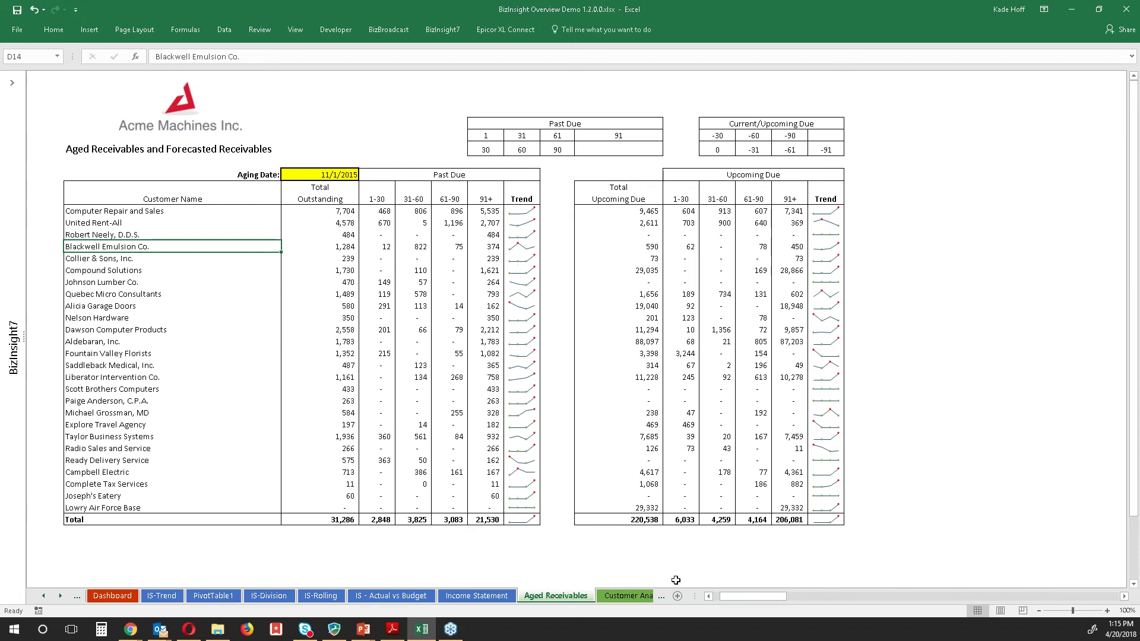
Switch the year of the Customer Analysis report to 2015 and return it to 2016.
{"action": "left_click", "coordinate": [627, 595]}
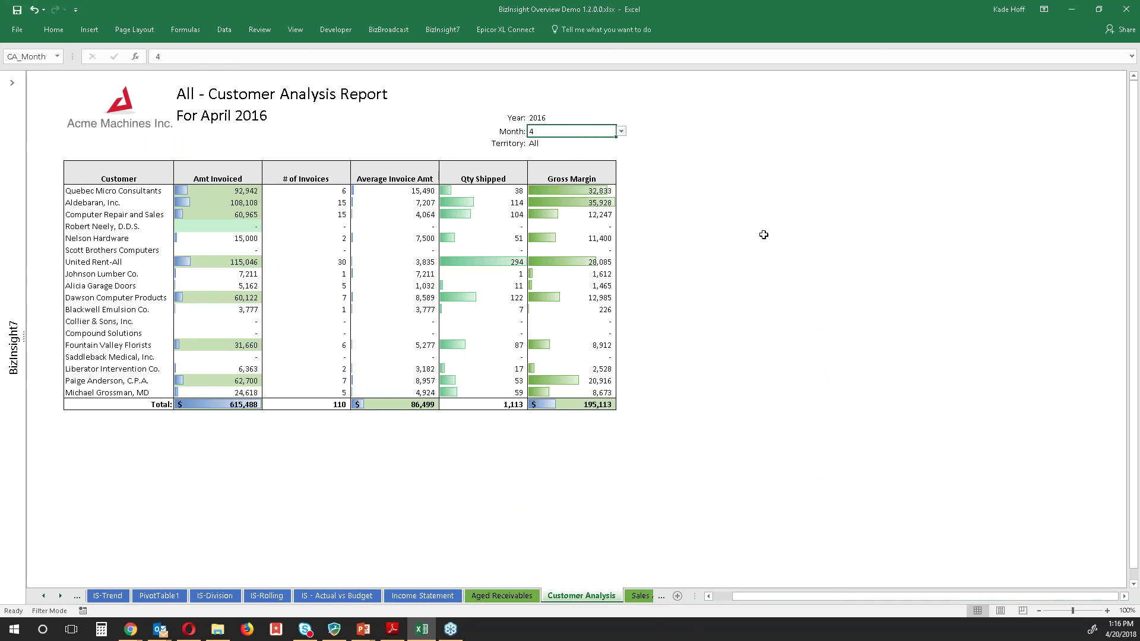
{"action": "left_click", "coordinate": [552, 118]}
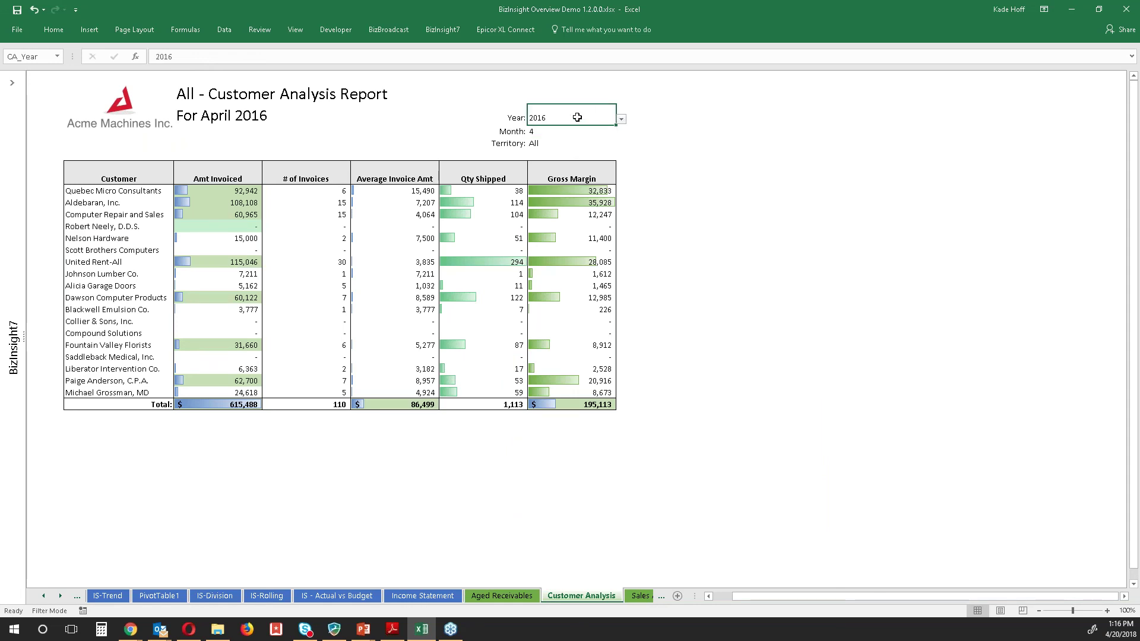
{"action": "left_click", "coordinate": [621, 119]}
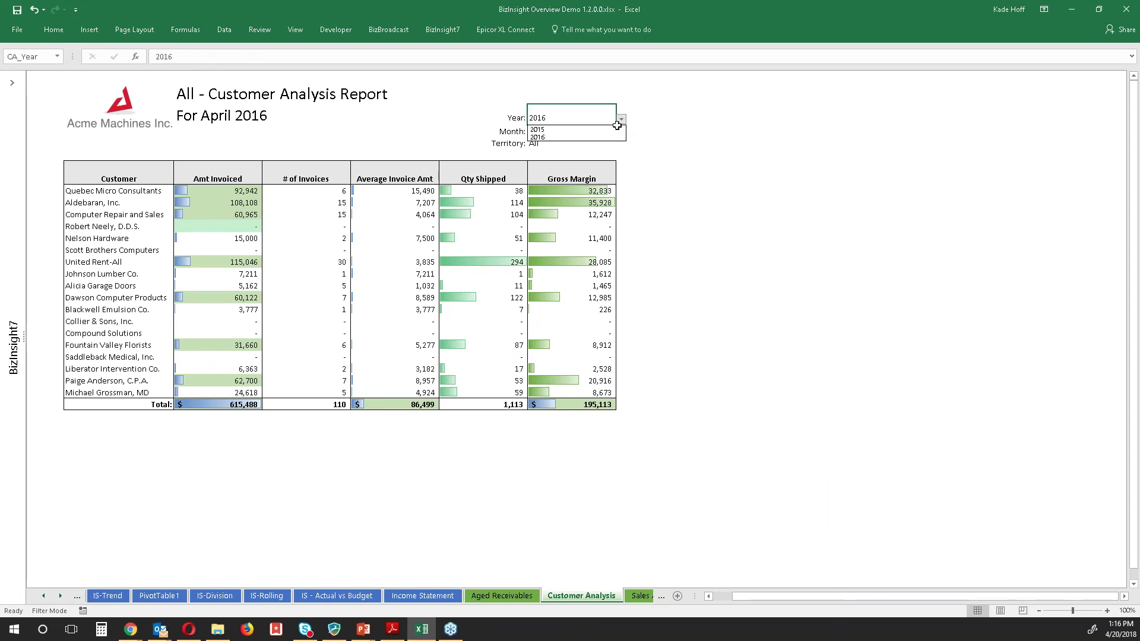
{"action": "left_click", "coordinate": [616, 129]}
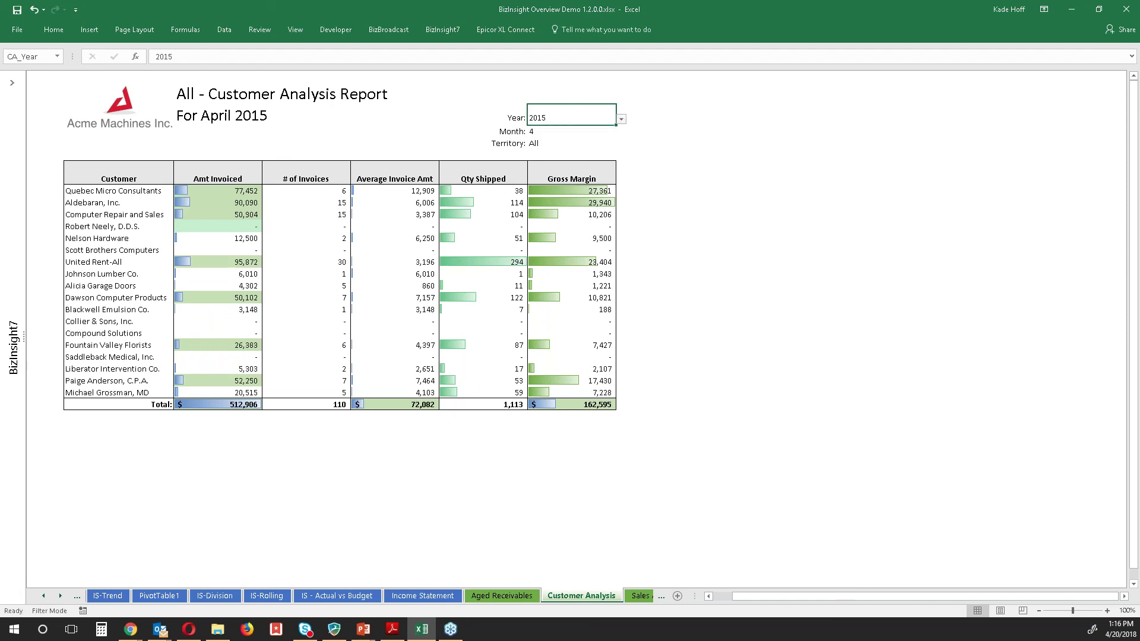
{"action": "left_click", "coordinate": [621, 119]}
{"action": "left_click", "coordinate": [585, 138]}
Switch the month of the Customer Analysis report to 7 and return it to 4.
{"action": "left_click", "coordinate": [573, 131]}
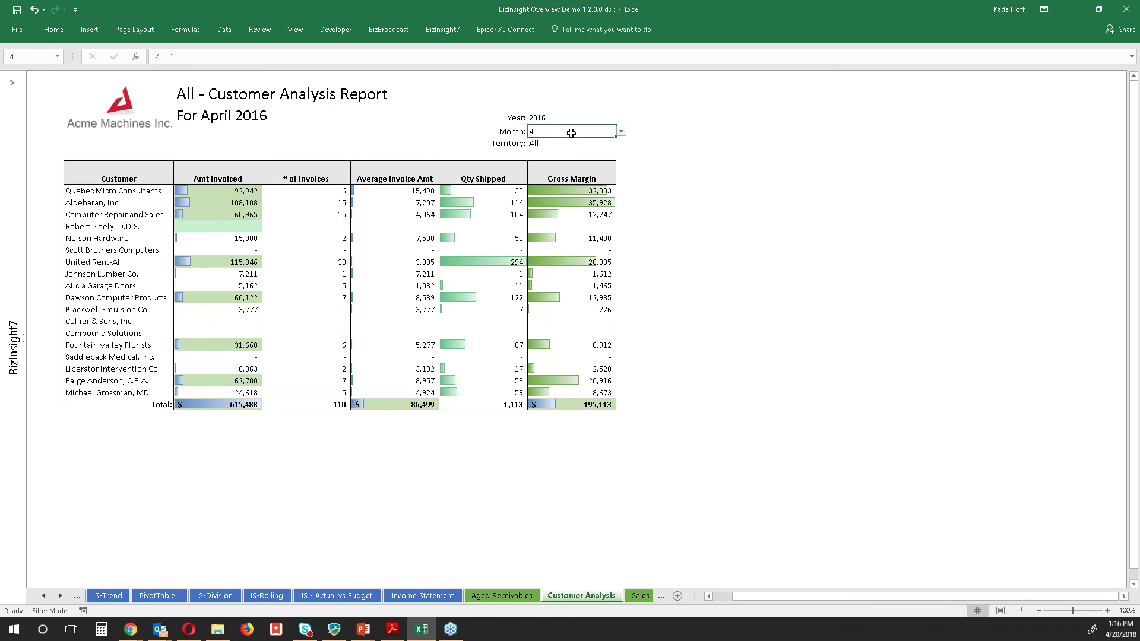
{"action": "left_click", "coordinate": [621, 131]}
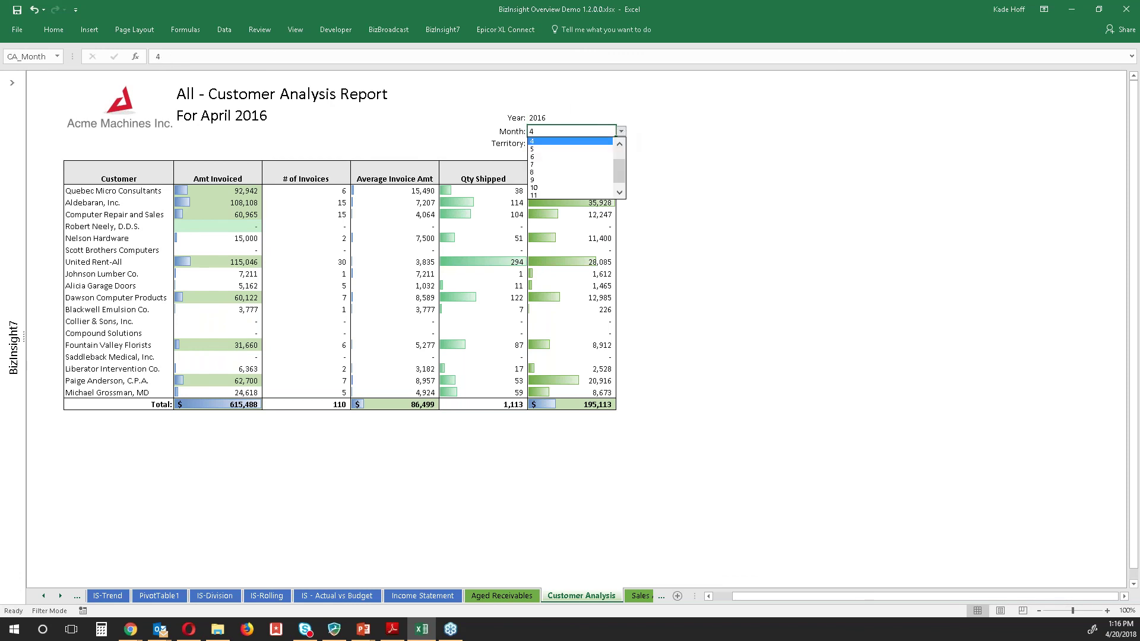
{"action": "left_click", "coordinate": [592, 165]}
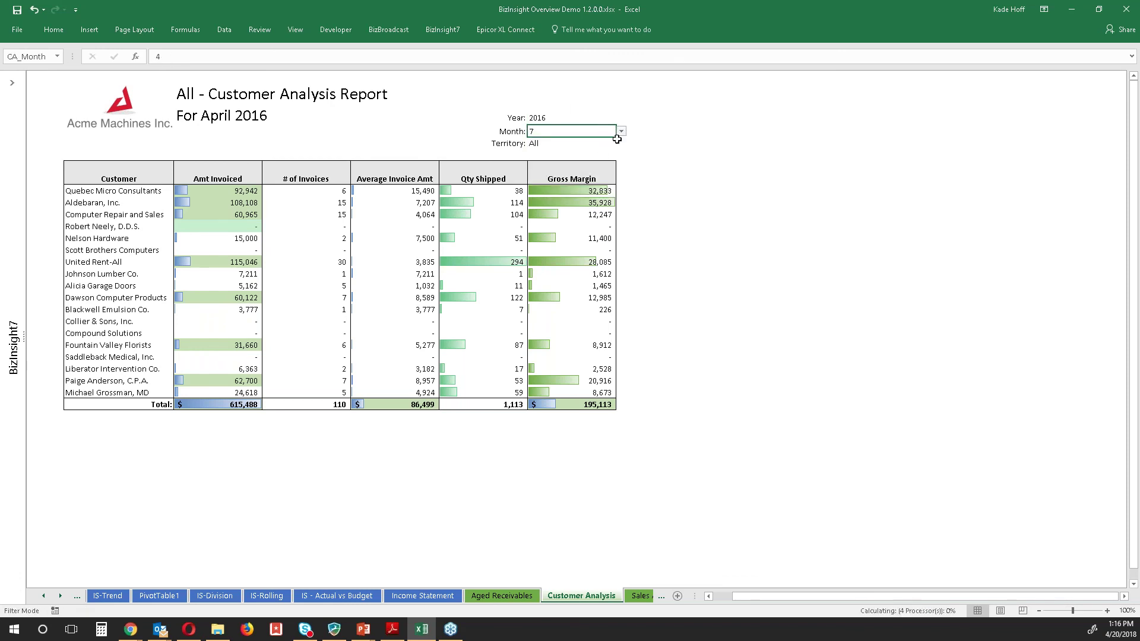
{"action": "left_click", "coordinate": [621, 131]}
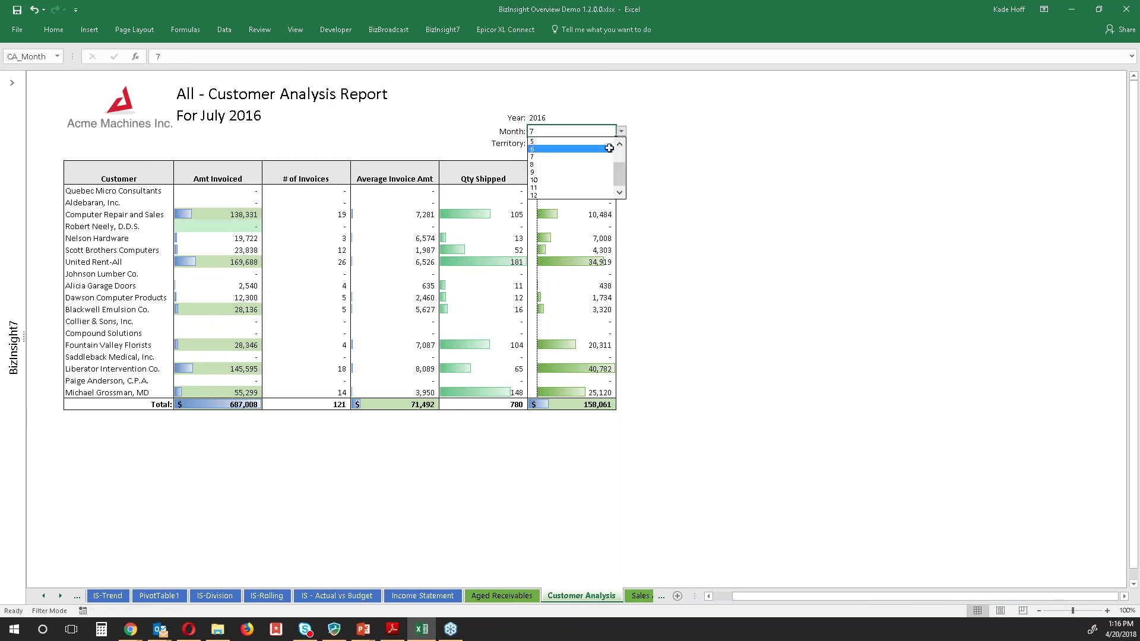
{"action": "scroll", "coordinate": [611, 152], "scroll_direction": "up", "scroll_amount": 3}
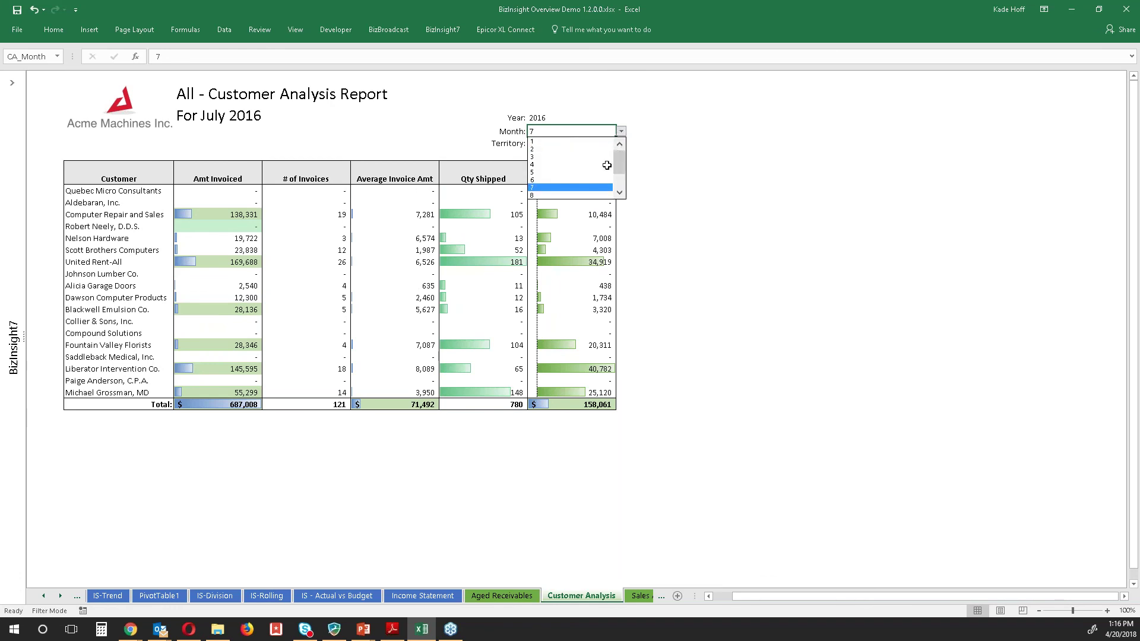
{"action": "left_click", "coordinate": [596, 155]}
Review the available year and territory choices of the Customer Analysis report, keeping 2016 and All.
{"action": "left_click", "coordinate": [555, 118]}
{"action": "left_click", "coordinate": [621, 118]}
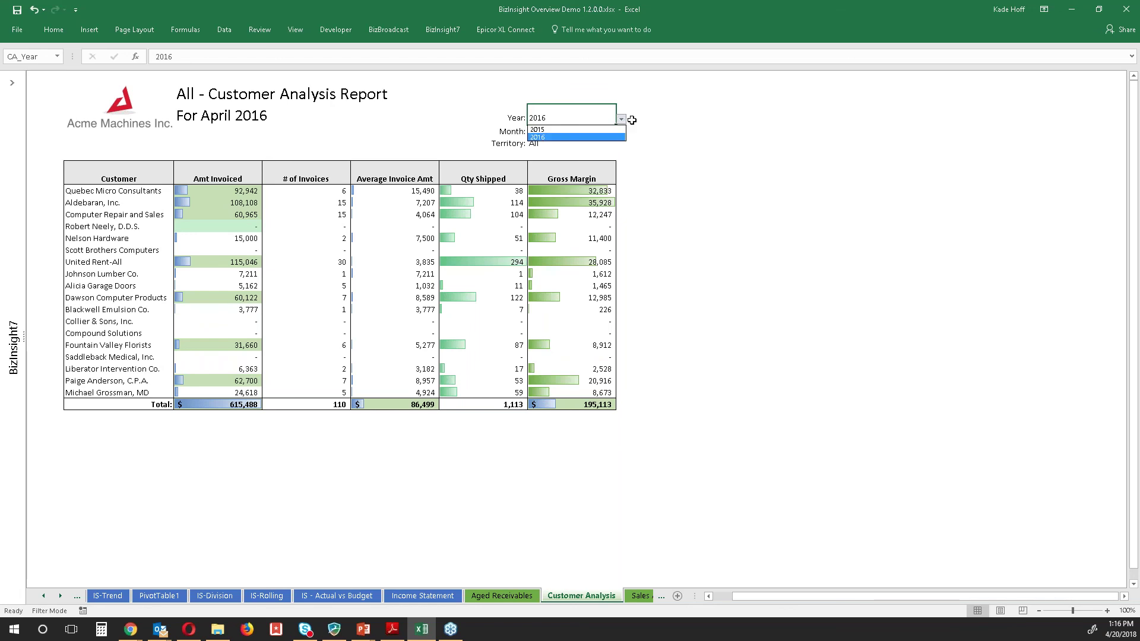
{"action": "left_click", "coordinate": [650, 137]}
{"action": "left_click", "coordinate": [565, 143]}
{"action": "left_click", "coordinate": [621, 144]}
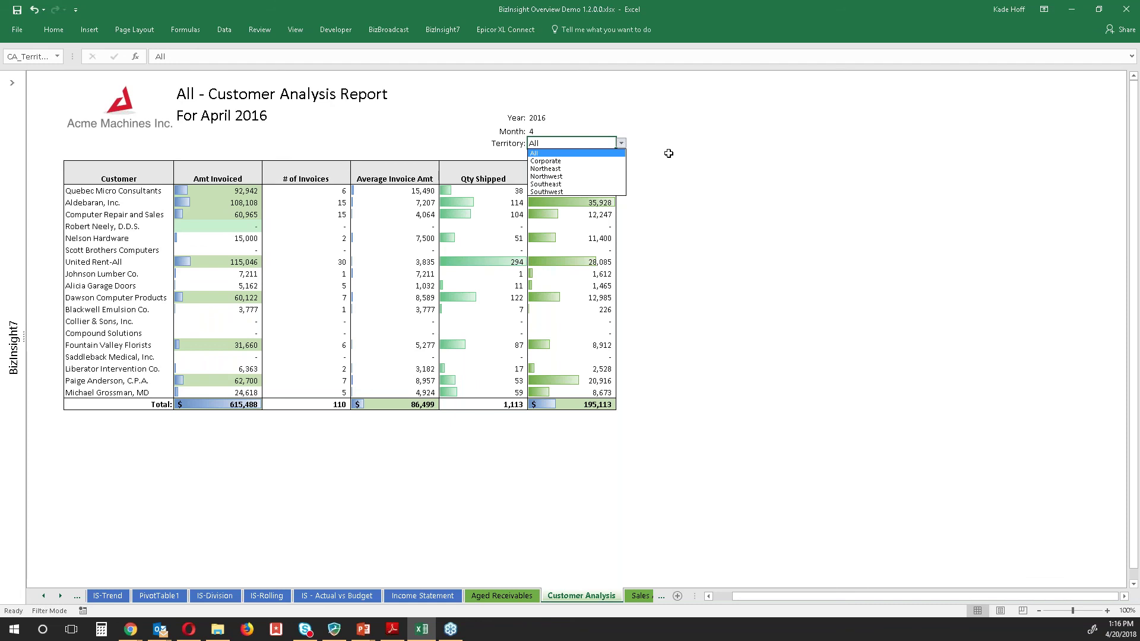
{"action": "left_click", "coordinate": [734, 332]}
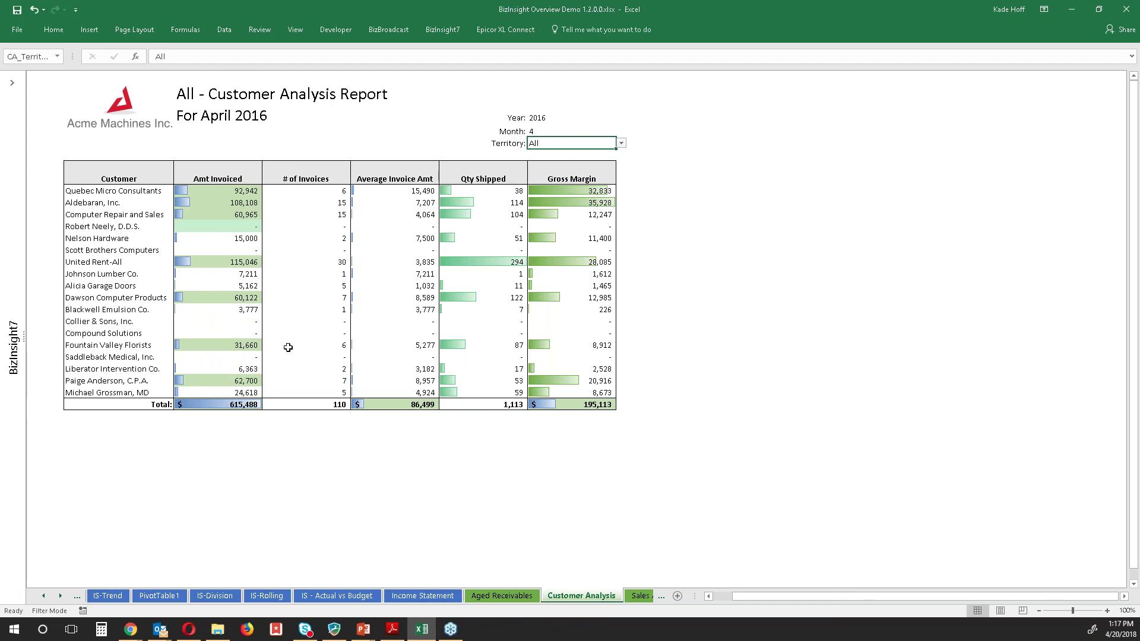
Go past the Sales Analysis report to the Static Sample sheet and check the contents of the January Sales cell.
{"action": "left_click", "coordinate": [662, 598]}
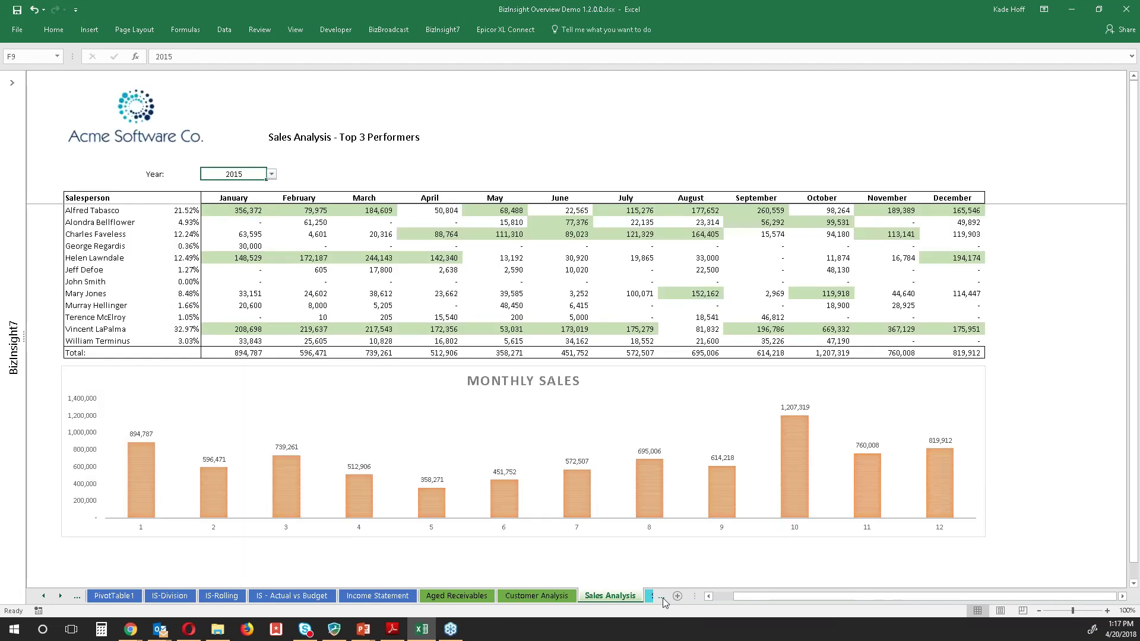
{"action": "left_click", "coordinate": [663, 597]}
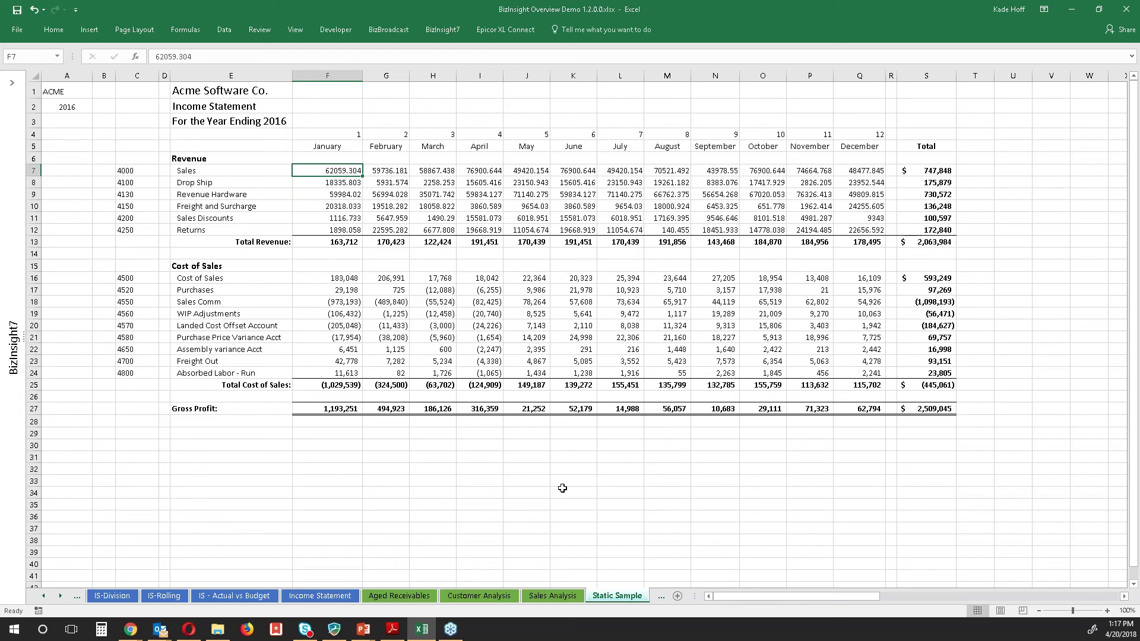
{"action": "left_click", "coordinate": [252, 56]}
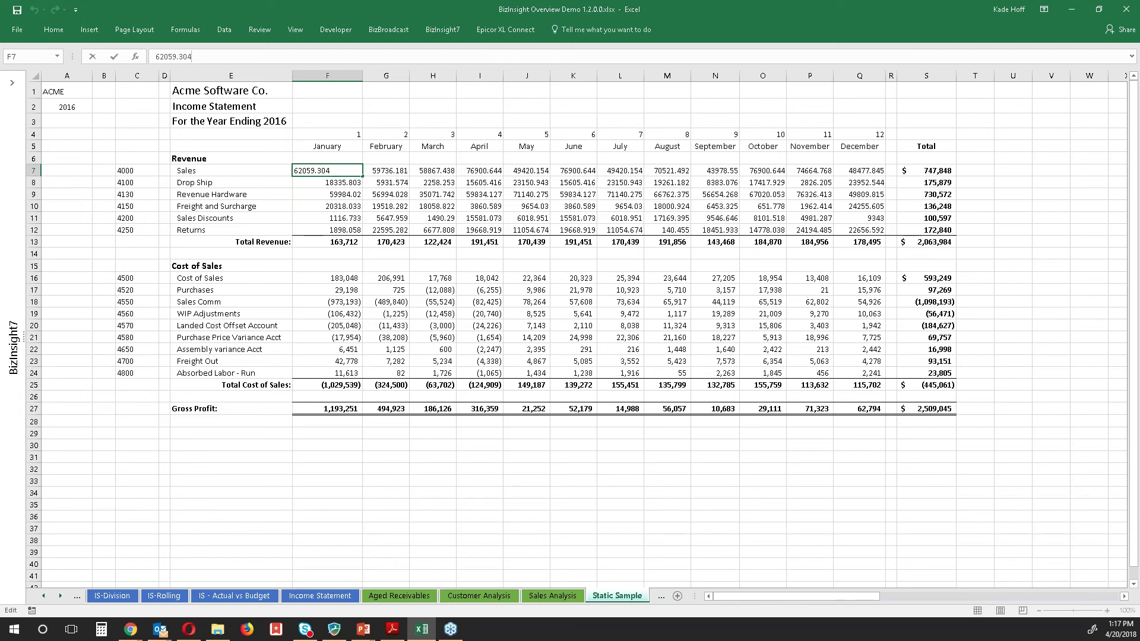
{"action": "key", "text": "Escape"}
{"action": "key", "text": "Return"}
{"action": "key", "text": "Down"}
Inspect the contents of the lower January revenue cells, January Total Revenue, May Purchases and April Cost of Sales.
{"action": "left_click", "coordinate": [343, 208]}
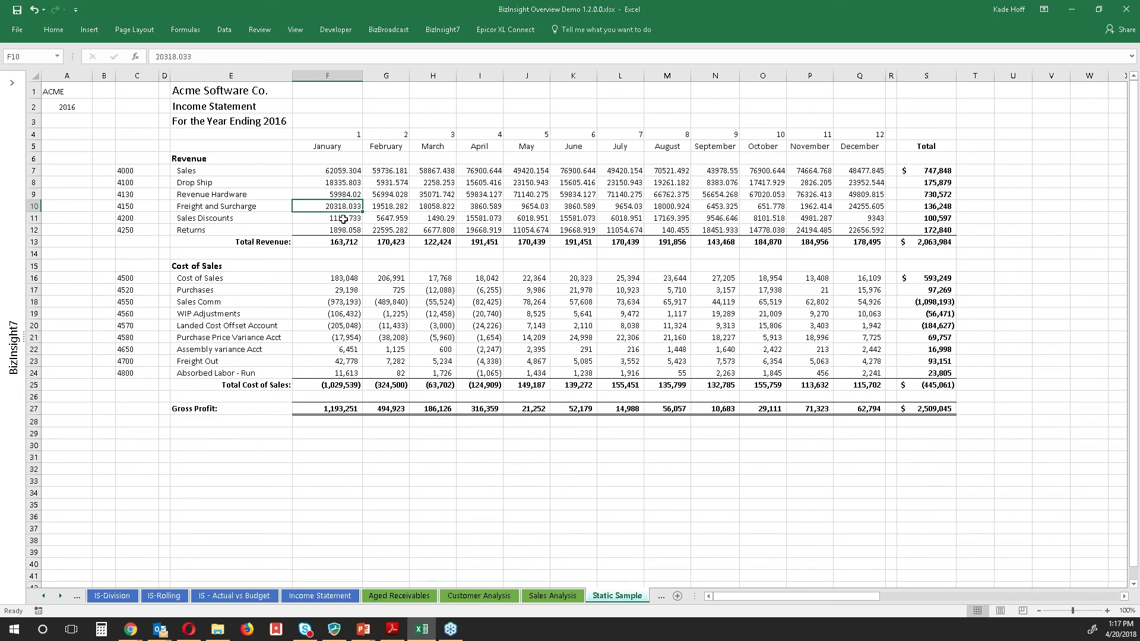
{"action": "left_click", "coordinate": [343, 219]}
{"action": "left_click", "coordinate": [347, 231]}
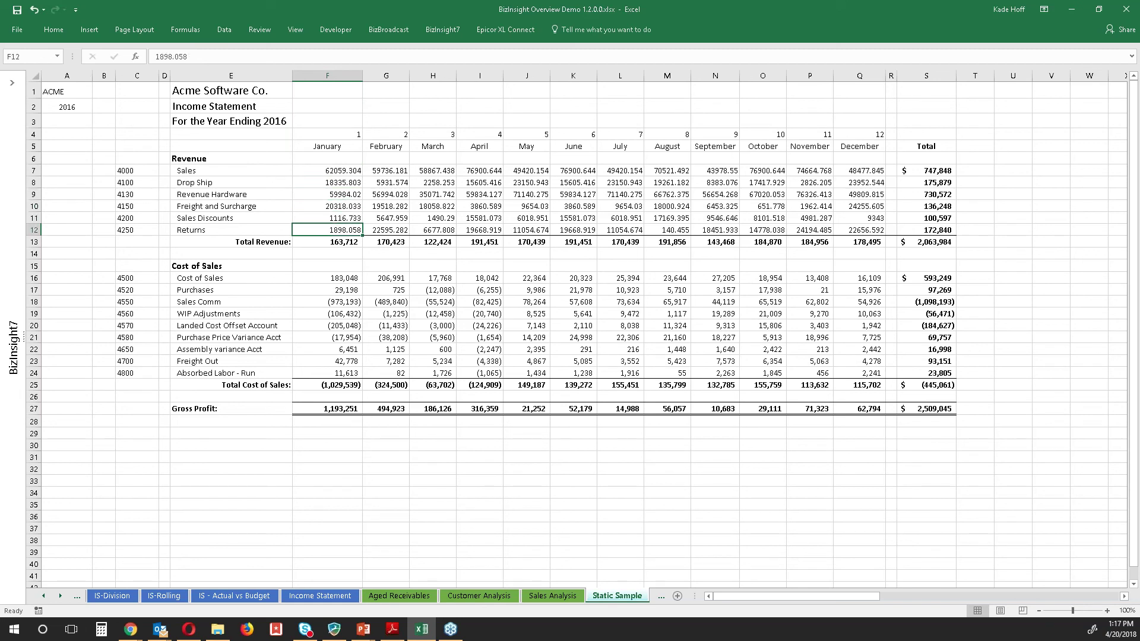
{"action": "left_click", "coordinate": [351, 243]}
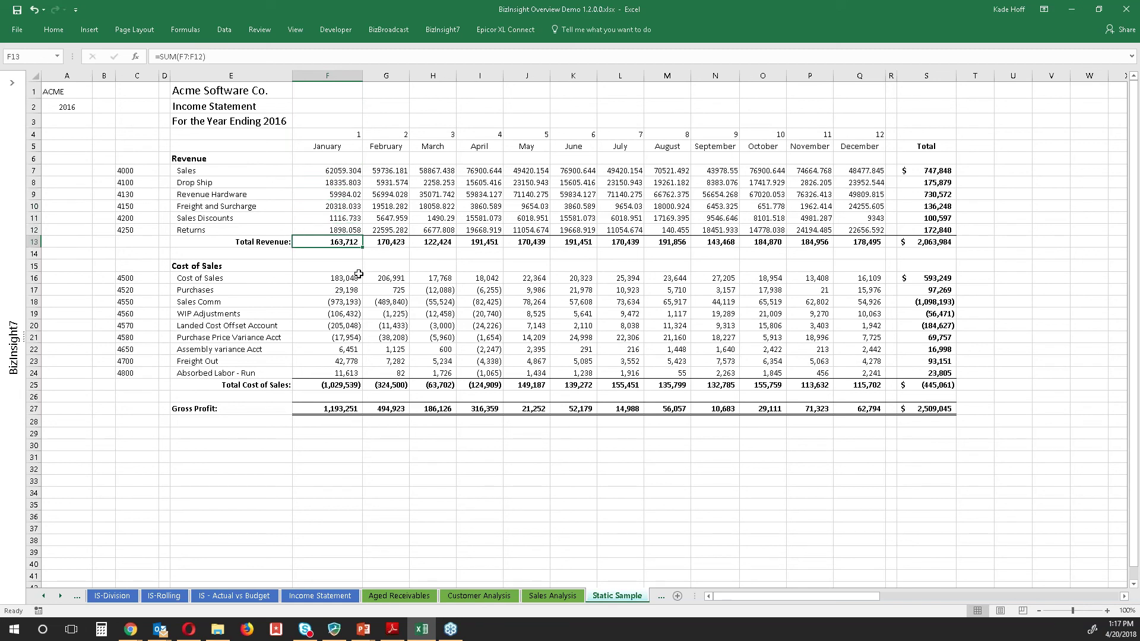
{"action": "left_click", "coordinate": [509, 287]}
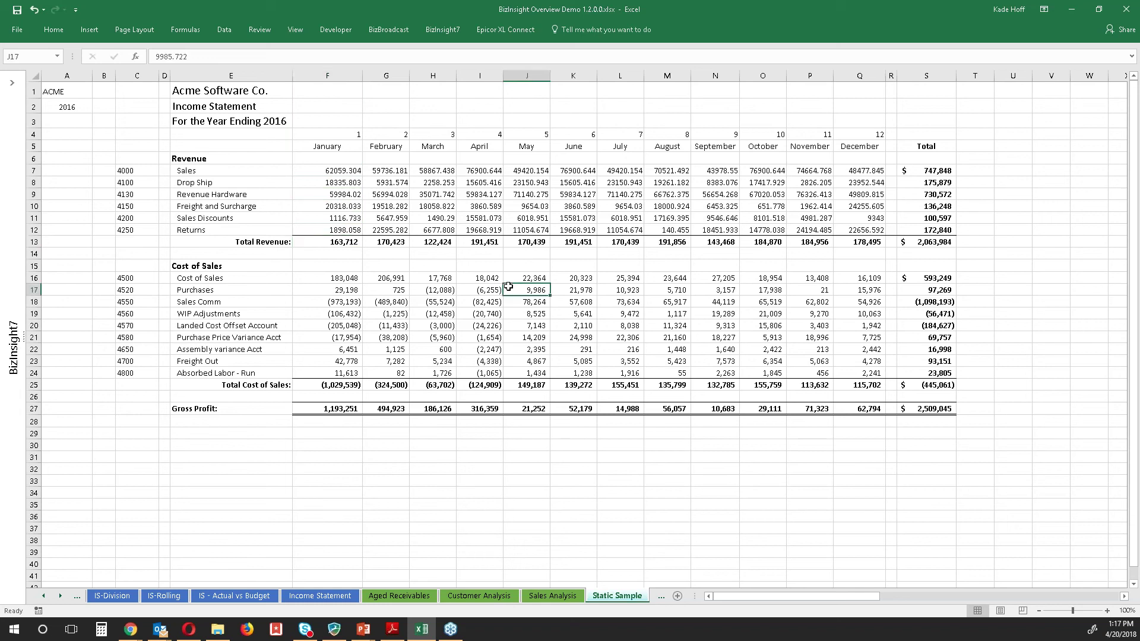
{"action": "left_click", "coordinate": [488, 279]}
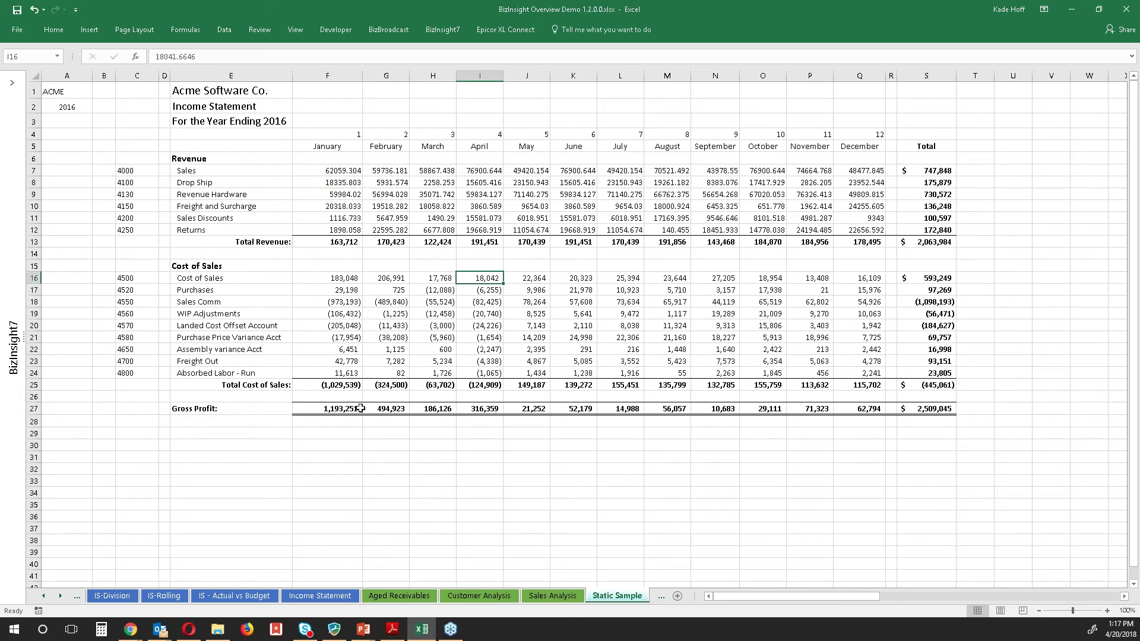
Look at the formula behind February Sales on the IS-Division sheet for comparison, and return to the Static Sample sheet.
{"action": "left_click", "coordinate": [122, 596]}
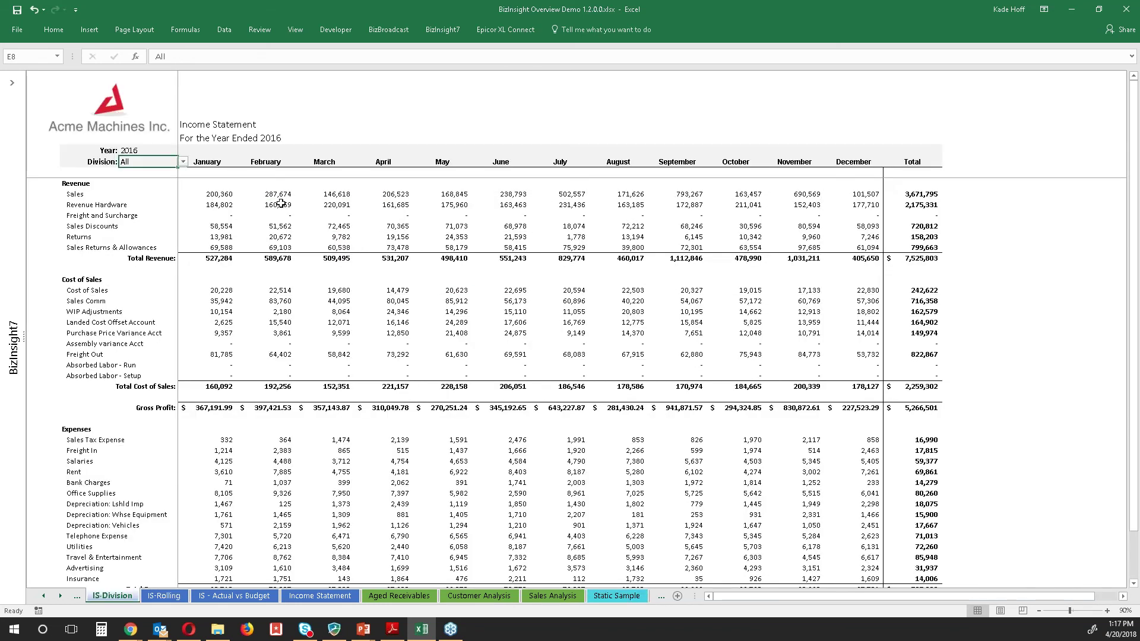
{"action": "left_click", "coordinate": [281, 190]}
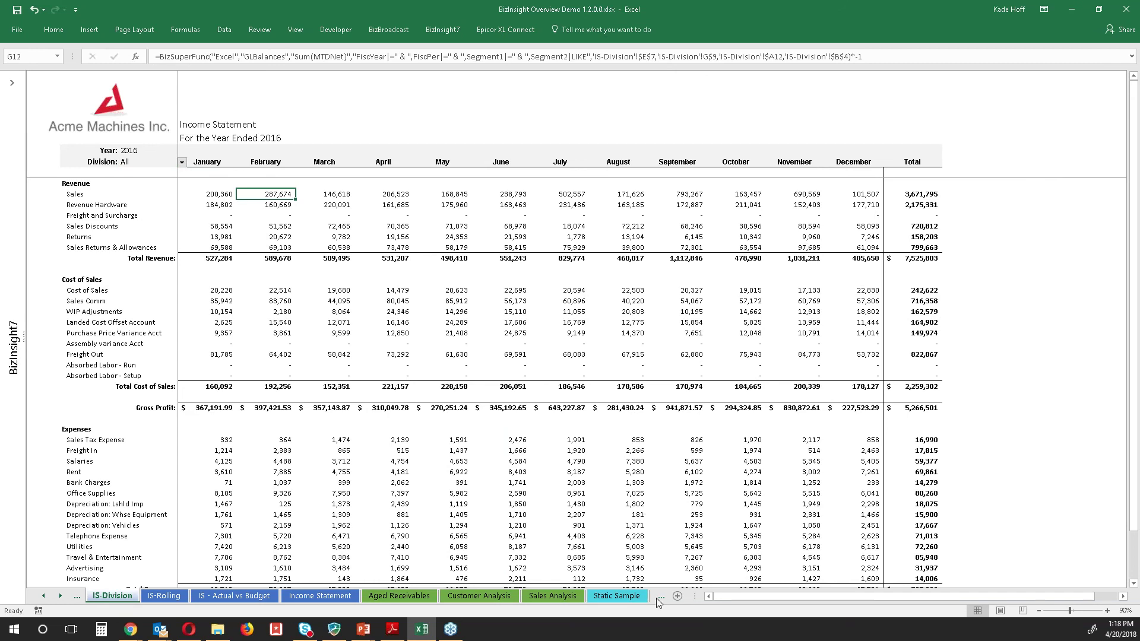
{"action": "left_click", "coordinate": [630, 596]}
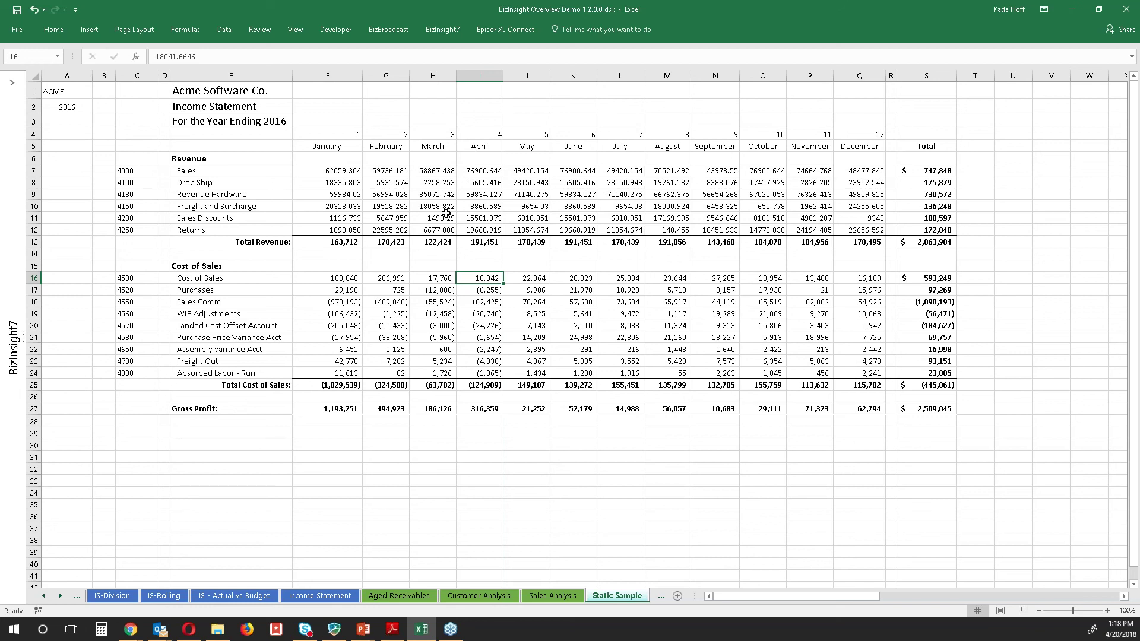
Start a BizInsight query for January Sales in cell F7, choose to create a function and clear the previous selections.
{"action": "left_click", "coordinate": [347, 172]}
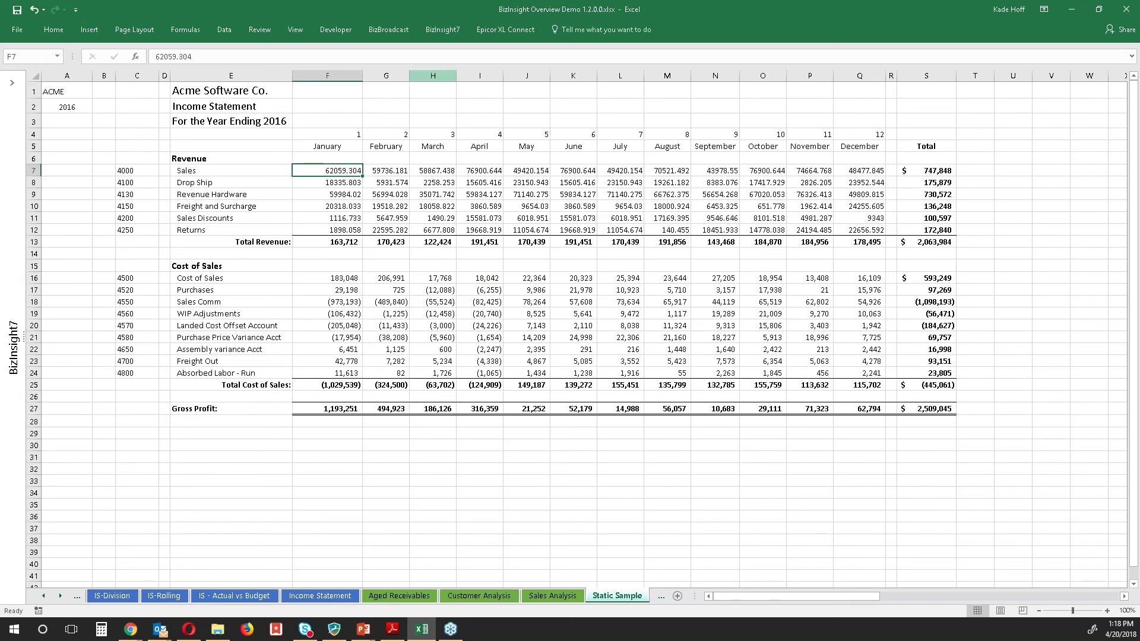
{"action": "left_click", "coordinate": [442, 30]}
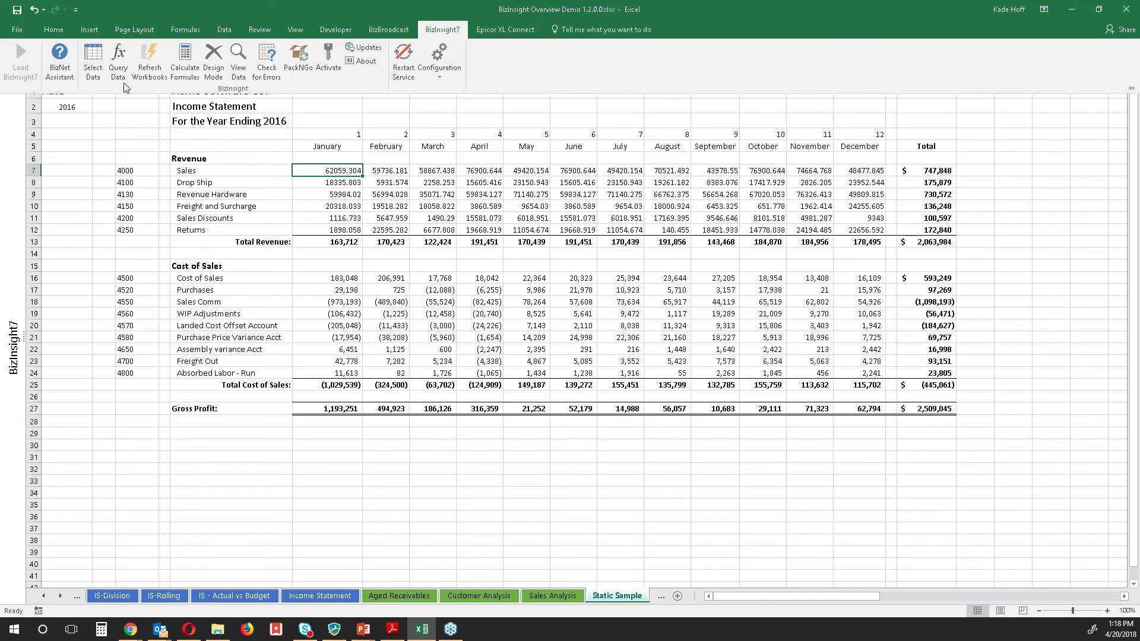
{"action": "left_click", "coordinate": [123, 51]}
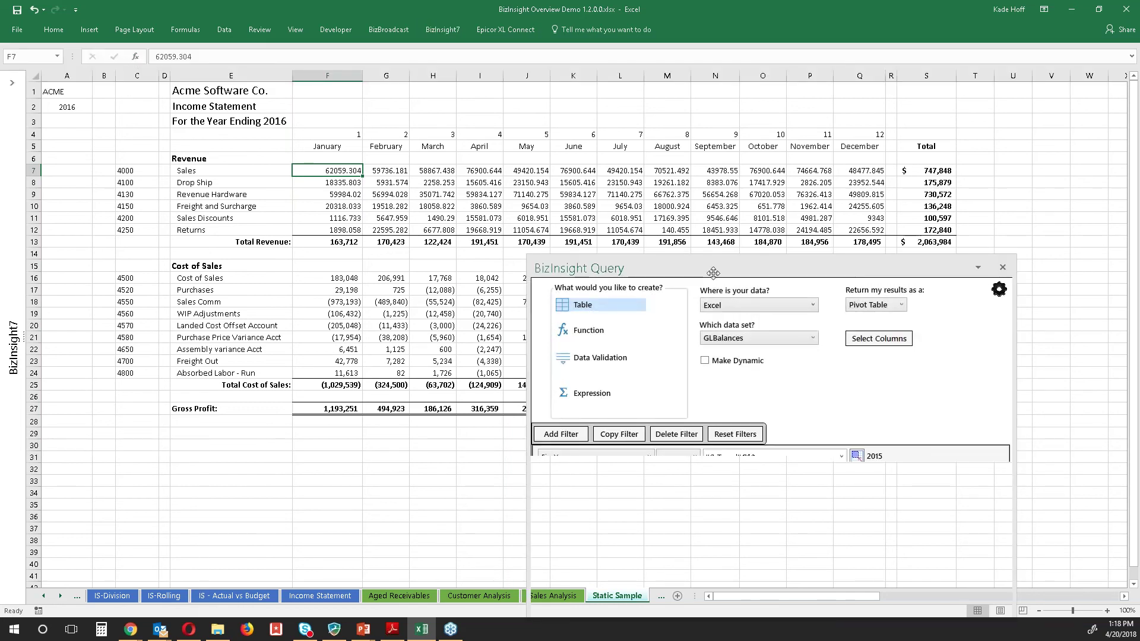
{"action": "left_click_drag", "start_coordinate": [713, 270], "coordinate": [694, 147]}
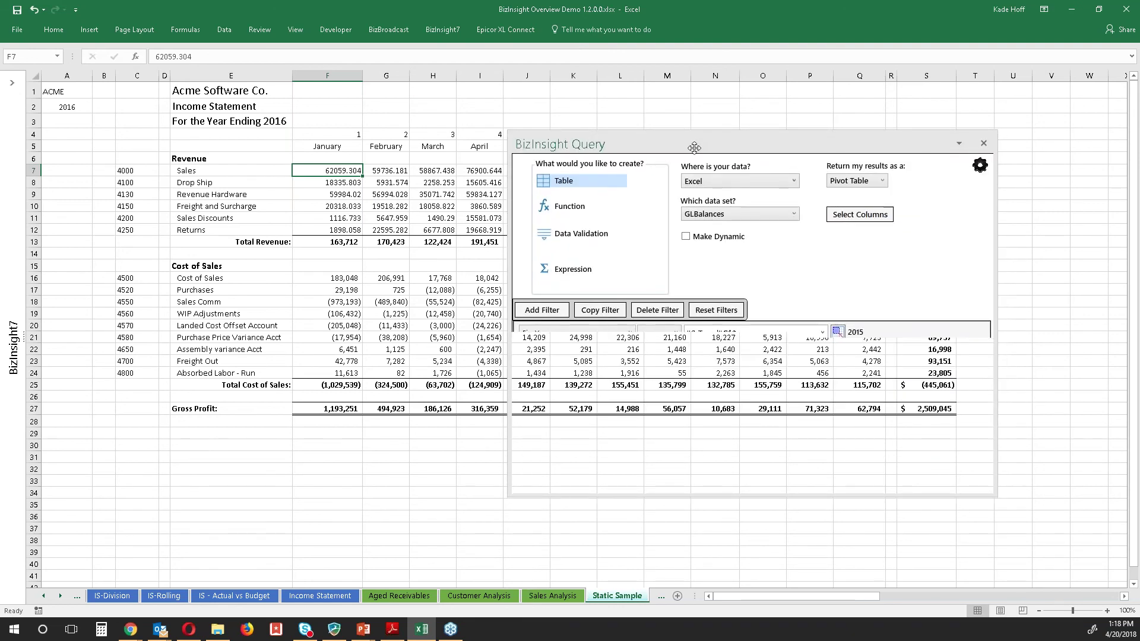
{"action": "left_click_drag", "start_coordinate": [695, 150], "coordinate": [397, 117]}
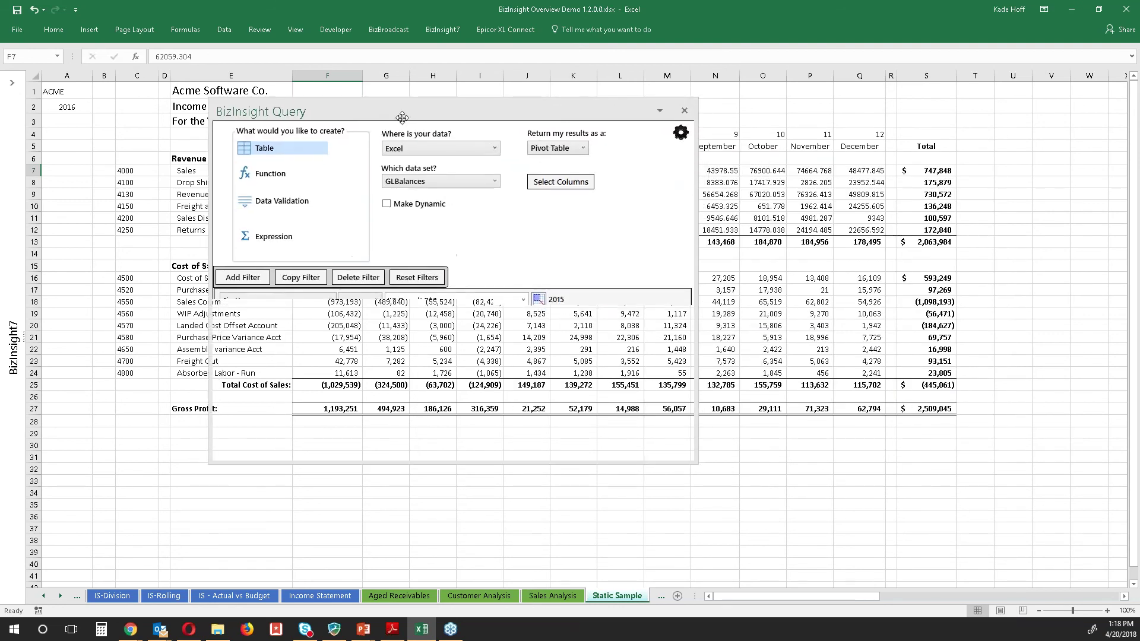
{"action": "left_click", "coordinate": [264, 178]}
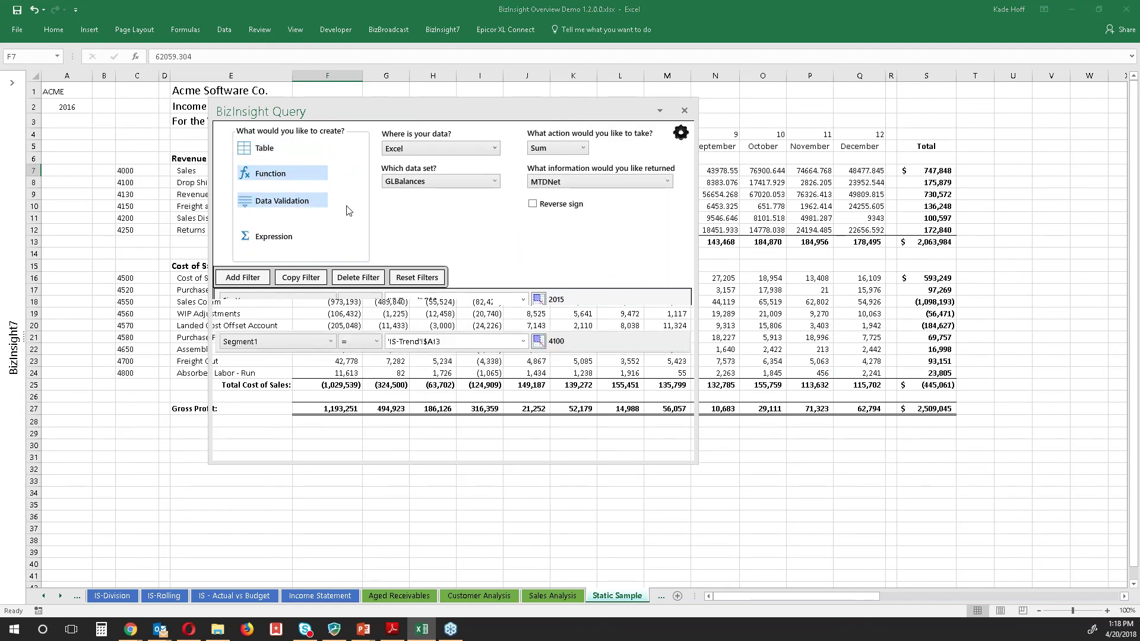
{"action": "left_click", "coordinate": [673, 450]}
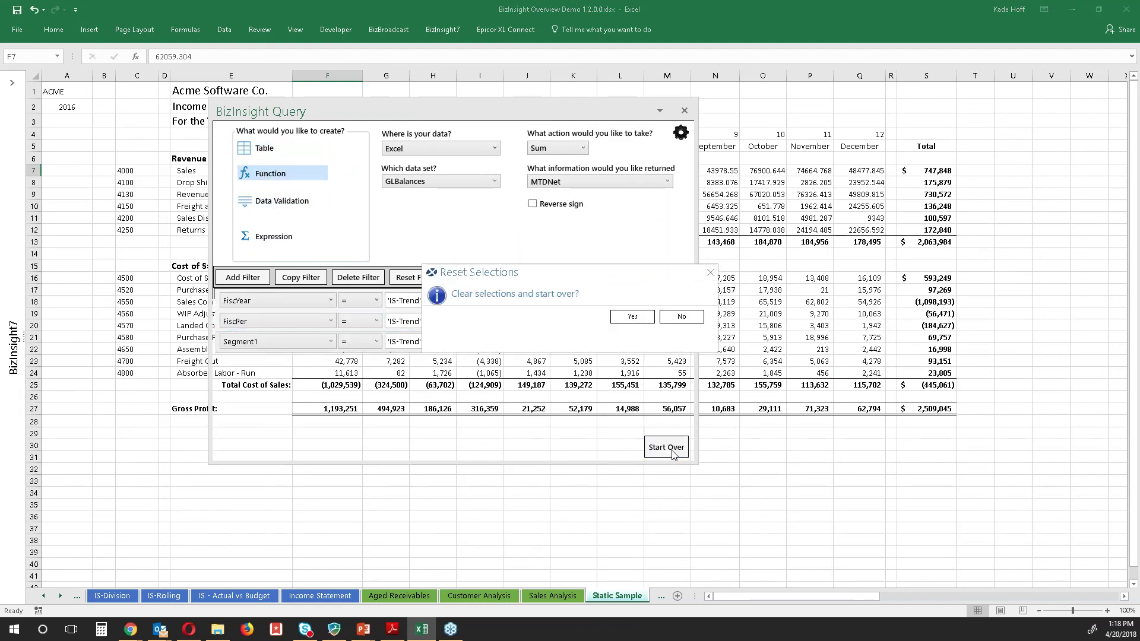
{"action": "left_click", "coordinate": [632, 319]}
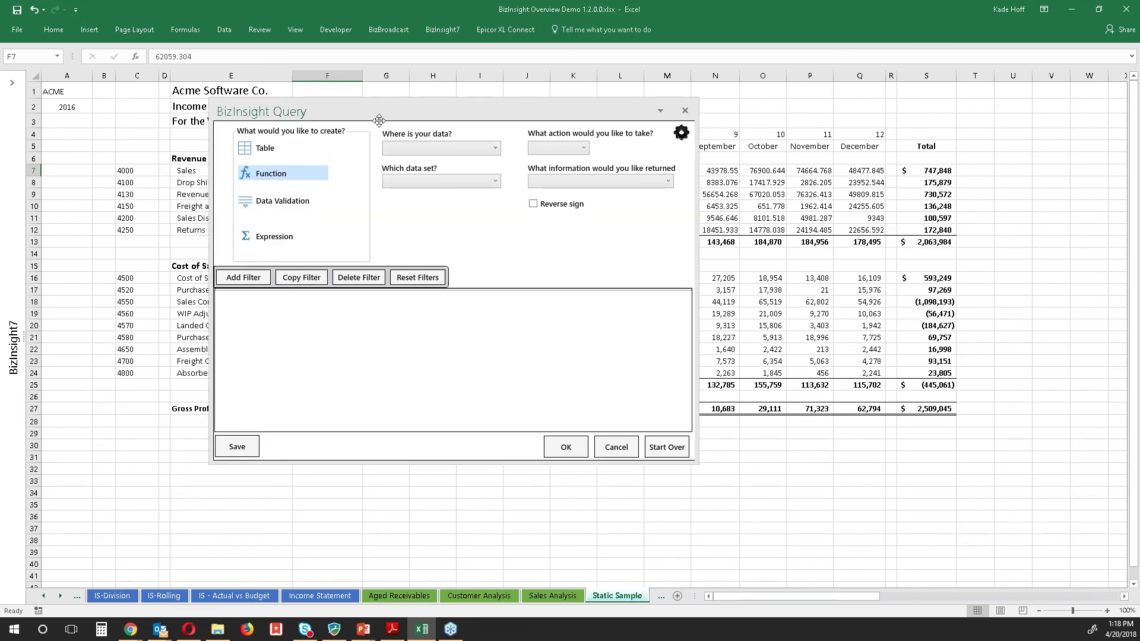
Set the query's data source to Excel and its data set to GLBalances.
{"action": "left_click_drag", "start_coordinate": [358, 112], "coordinate": [592, 184]}
{"action": "left_click", "coordinate": [648, 227]}
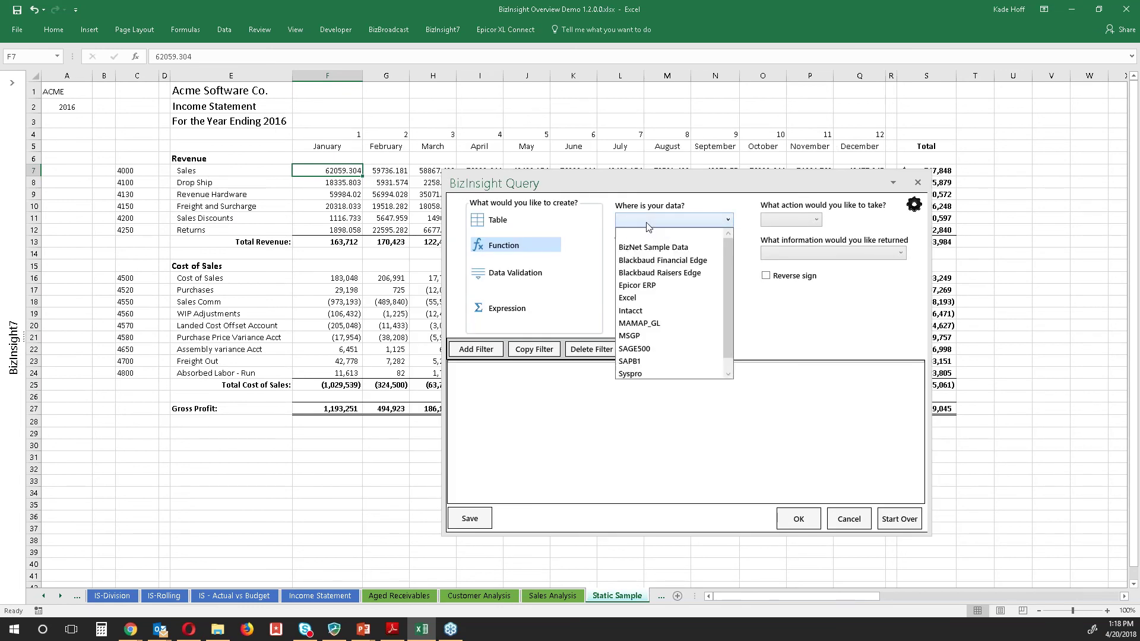
{"action": "left_click", "coordinate": [635, 298]}
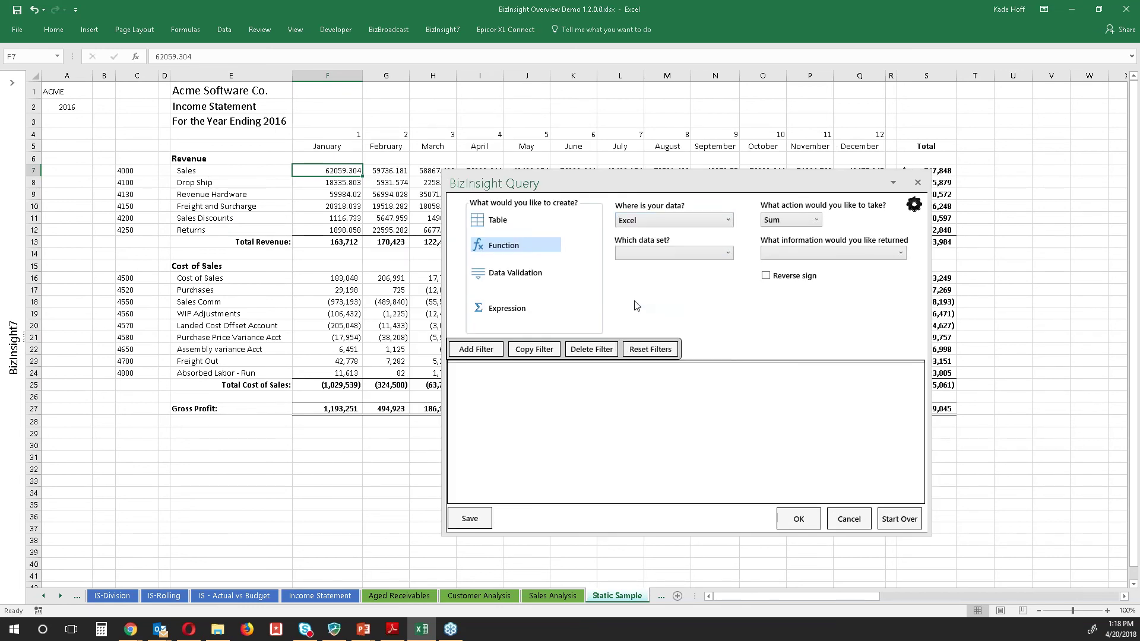
{"action": "left_click", "coordinate": [642, 253]}
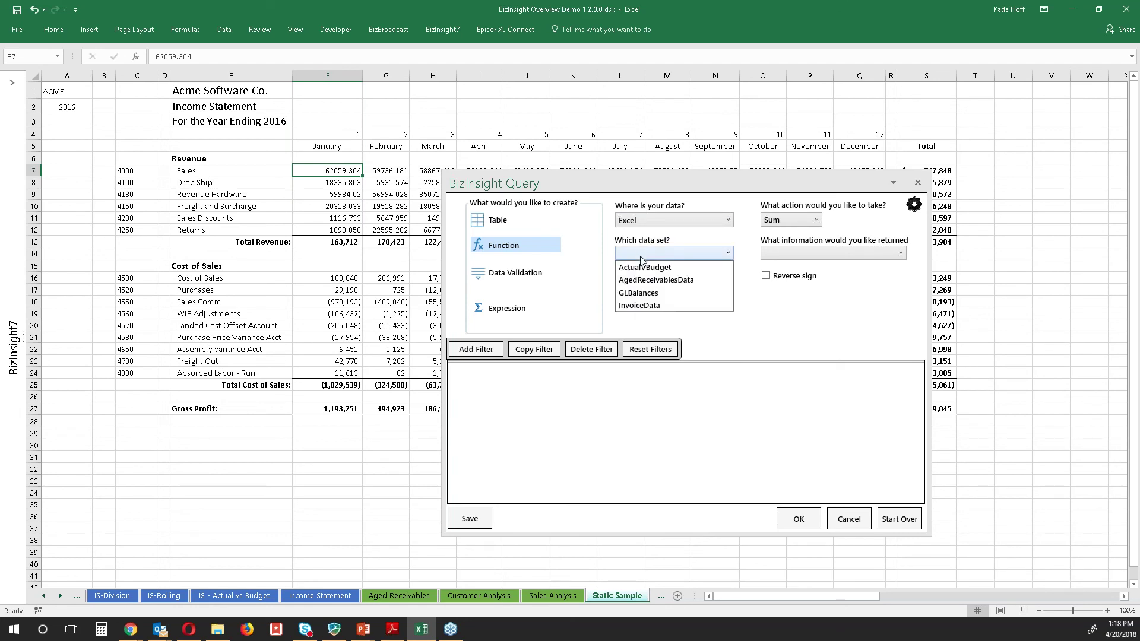
{"action": "left_click", "coordinate": [640, 293]}
Make the function return the Sum of MTDNet with the sign reversed.
{"action": "left_click", "coordinate": [799, 221]}
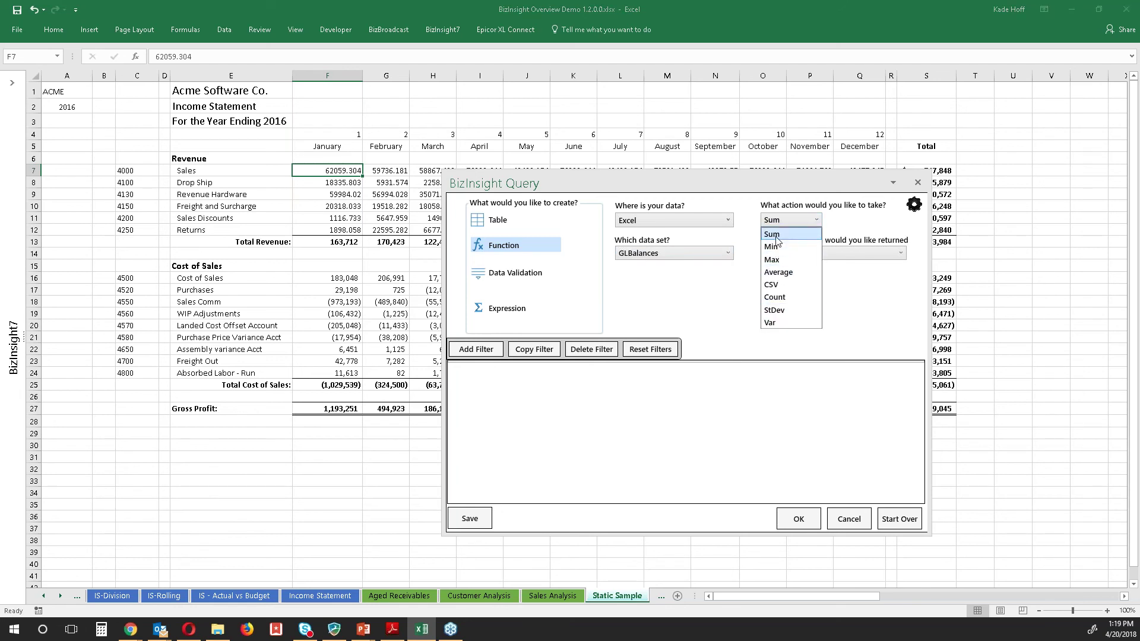
{"action": "left_click", "coordinate": [775, 236]}
{"action": "left_click", "coordinate": [792, 253]}
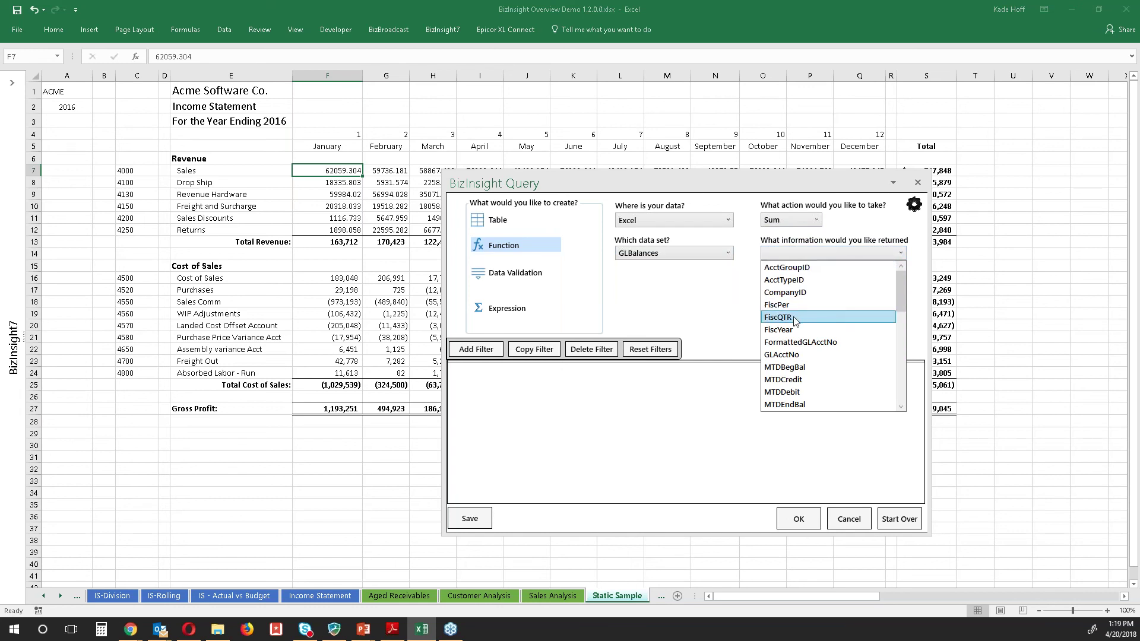
{"action": "scroll", "coordinate": [795, 321], "scroll_direction": "down", "scroll_amount": 1}
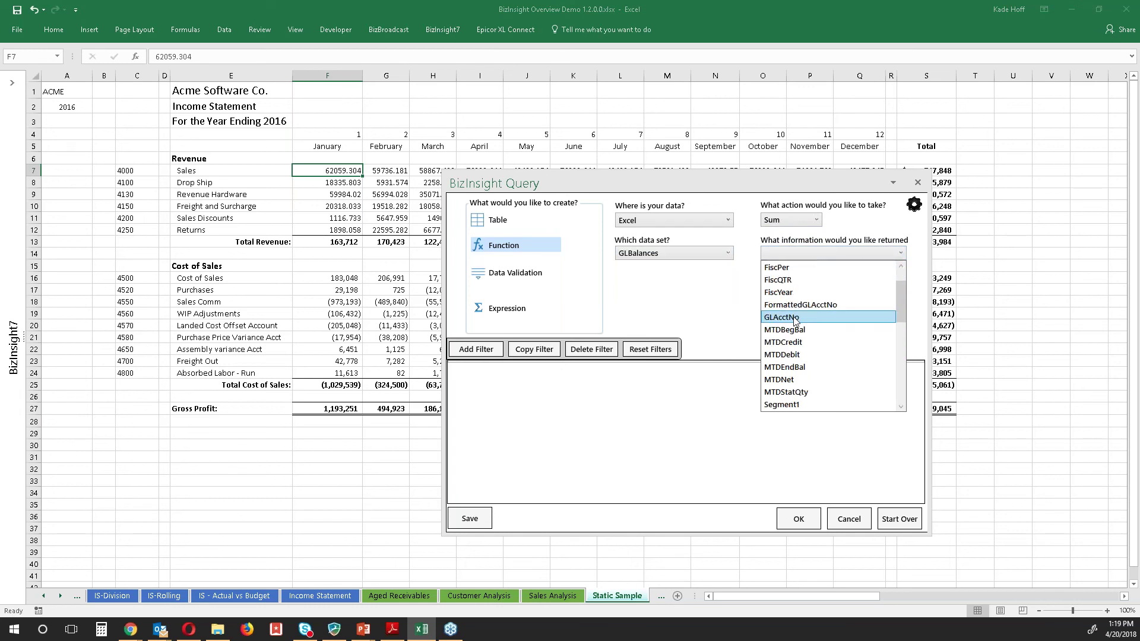
{"action": "left_click", "coordinate": [796, 380]}
{"action": "left_click", "coordinate": [767, 276]}
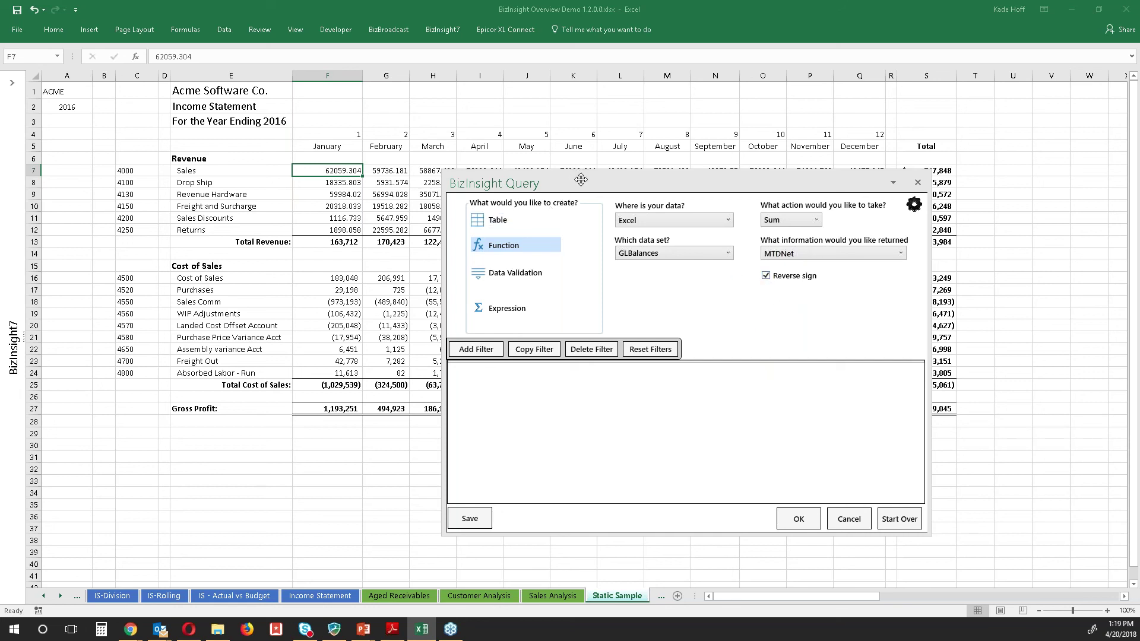
Add three filters to the query, on the FiscYear, FiscPer and Segment1 fields.
{"action": "left_click_drag", "start_coordinate": [607, 182], "coordinate": [768, 90]}
{"action": "left_click", "coordinate": [644, 259]}
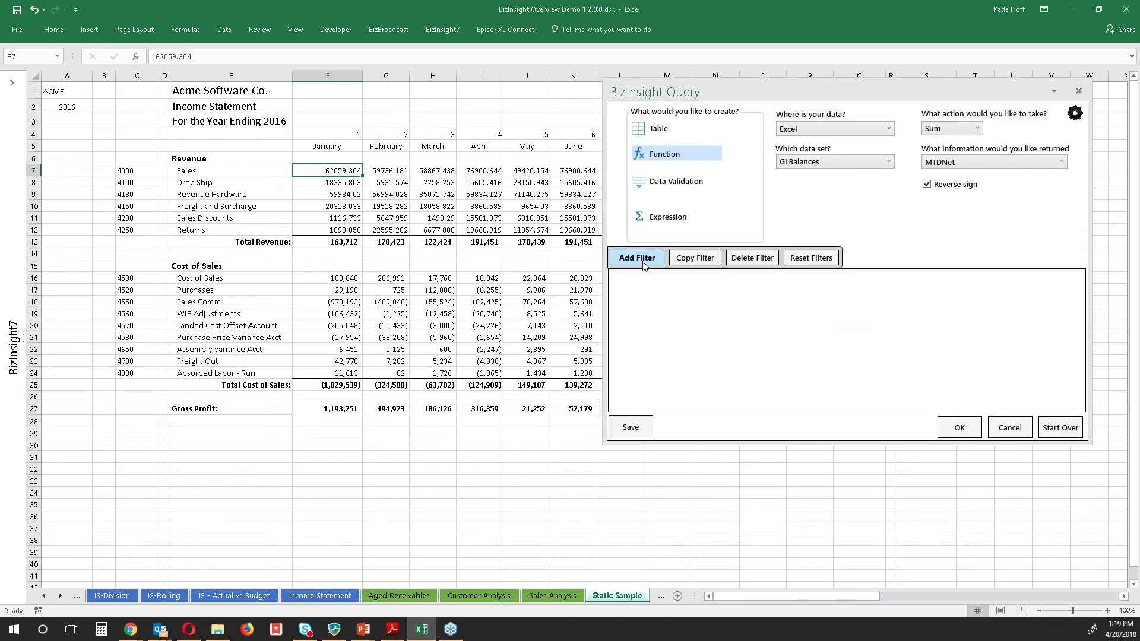
{"action": "left_click", "coordinate": [653, 280]}
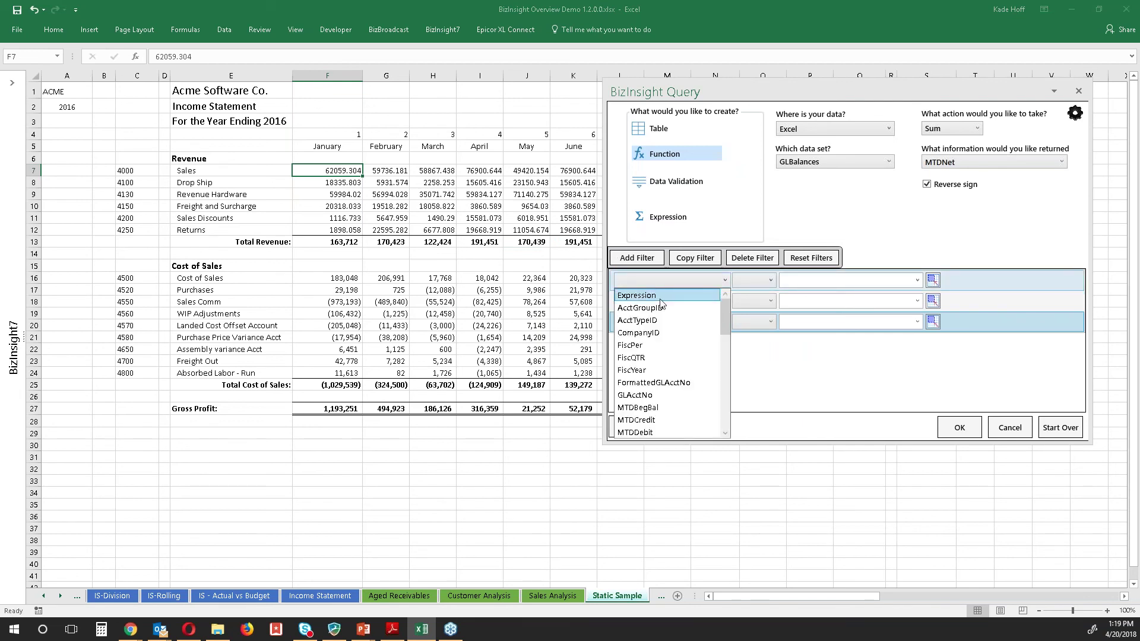
{"action": "left_click", "coordinate": [655, 374]}
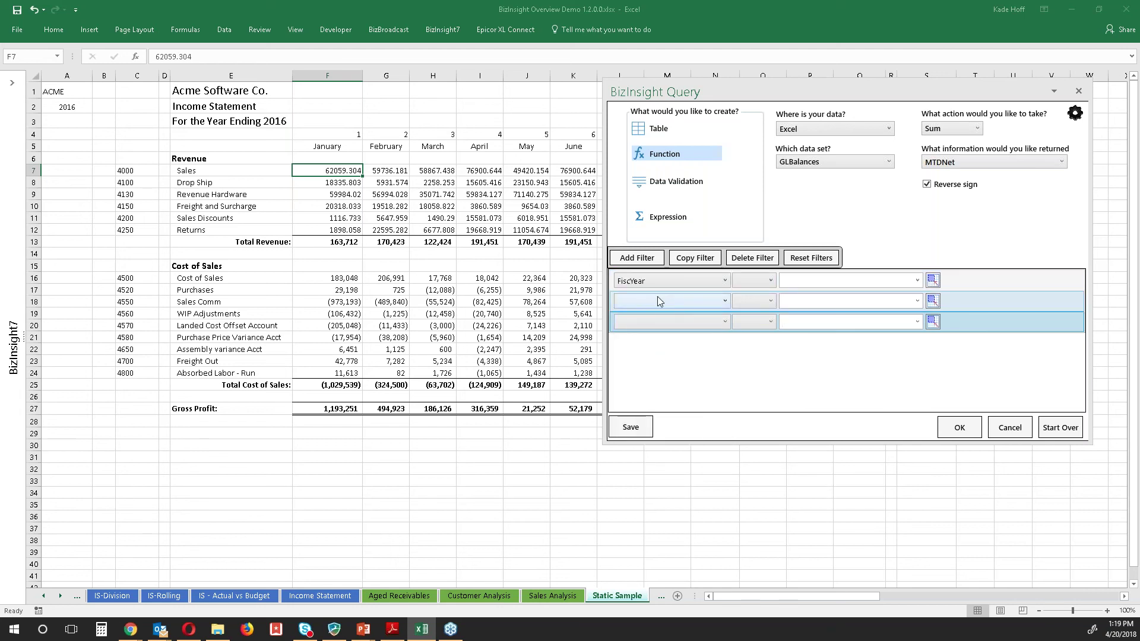
{"action": "left_click", "coordinate": [657, 300]}
{"action": "left_click", "coordinate": [653, 366]}
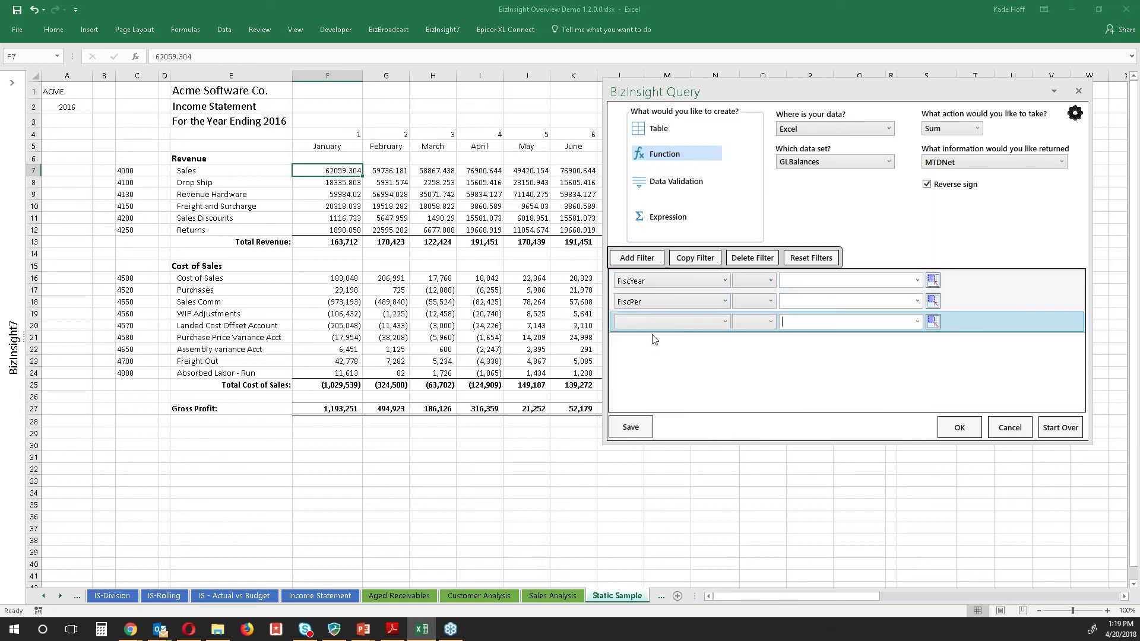
{"action": "left_click", "coordinate": [649, 323]}
{"action": "scroll", "coordinate": [661, 395], "scroll_direction": "down", "scroll_amount": 3}
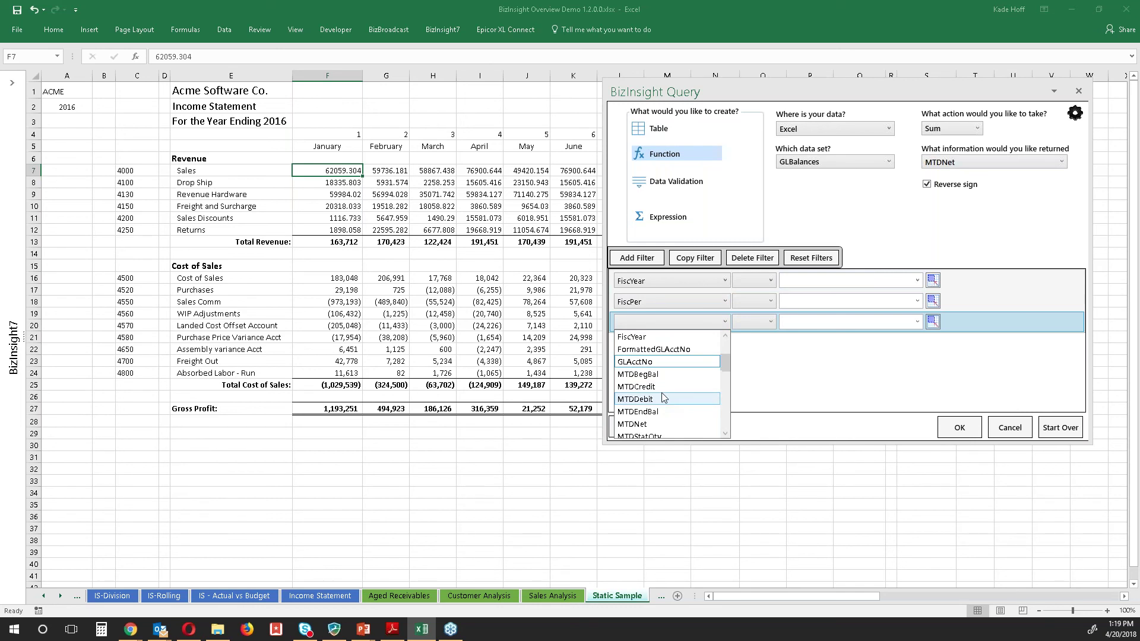
{"action": "left_click", "coordinate": [656, 412]}
Set the comparison operator of the FiscYear, FiscPer and Segment1 filters to =.
{"action": "left_click", "coordinate": [756, 281]}
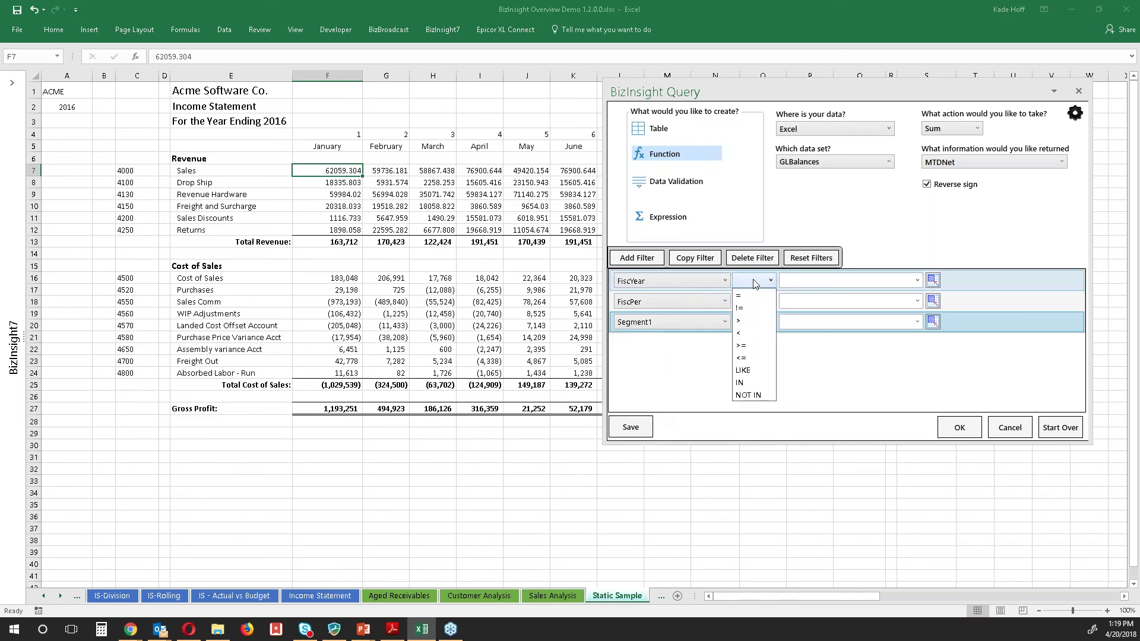
{"action": "left_click", "coordinate": [761, 299]}
{"action": "left_click", "coordinate": [757, 301]}
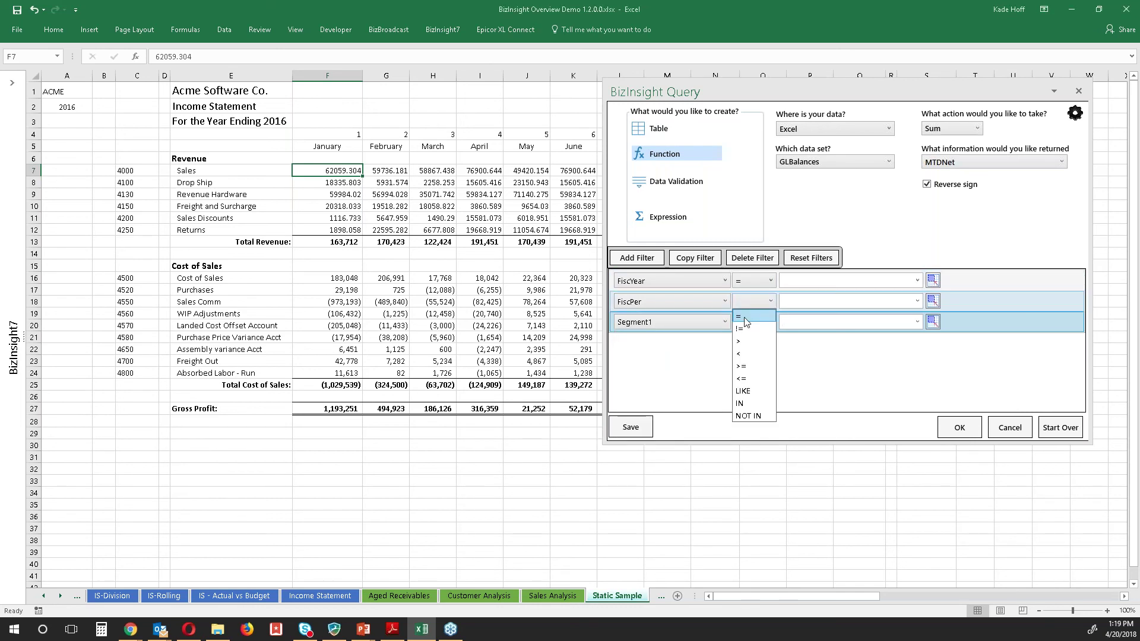
{"action": "left_click", "coordinate": [749, 315]}
{"action": "left_click", "coordinate": [746, 323]}
{"action": "left_click", "coordinate": [747, 336]}
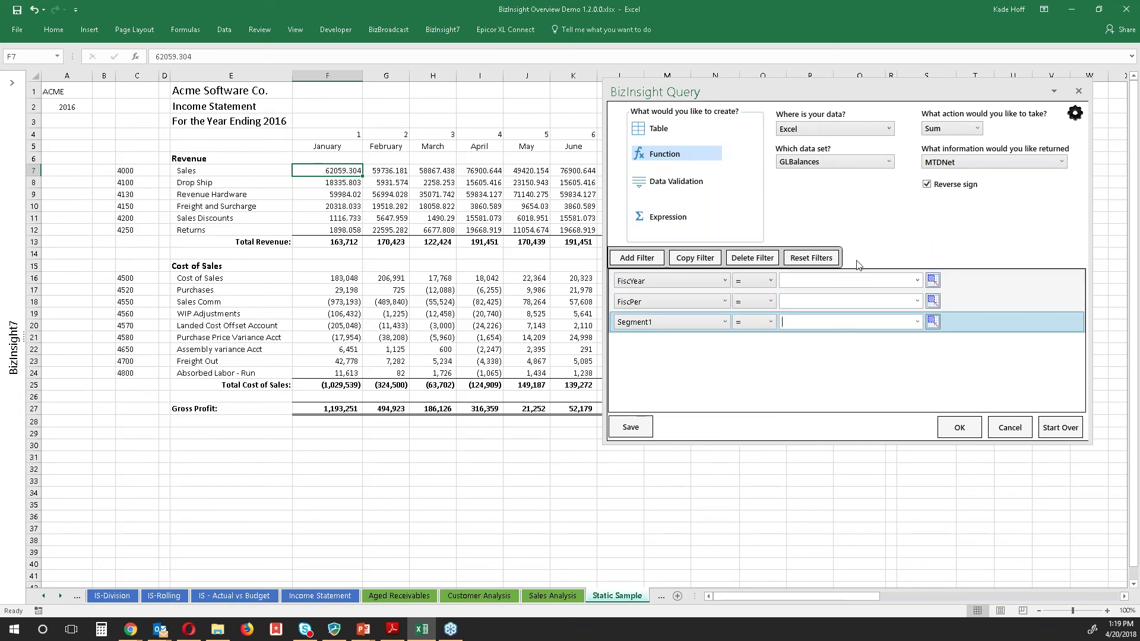
Link the FiscYear filter to the year cell $A$2 on the Static Sample sheet.
{"action": "left_click", "coordinate": [932, 285]}
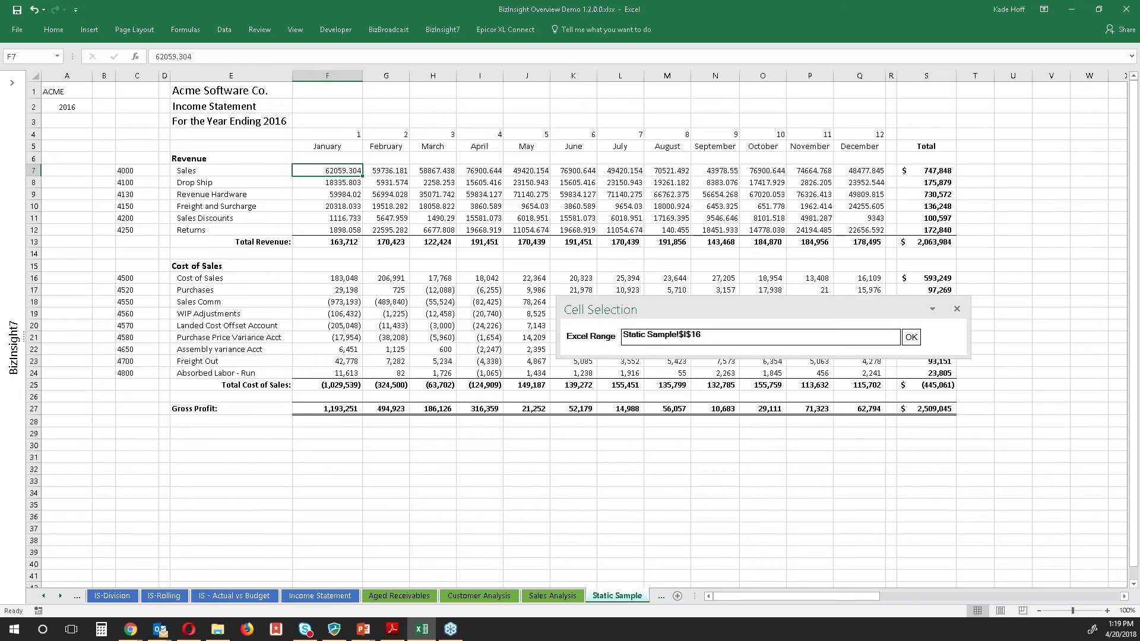
{"action": "left_click", "coordinate": [71, 108]}
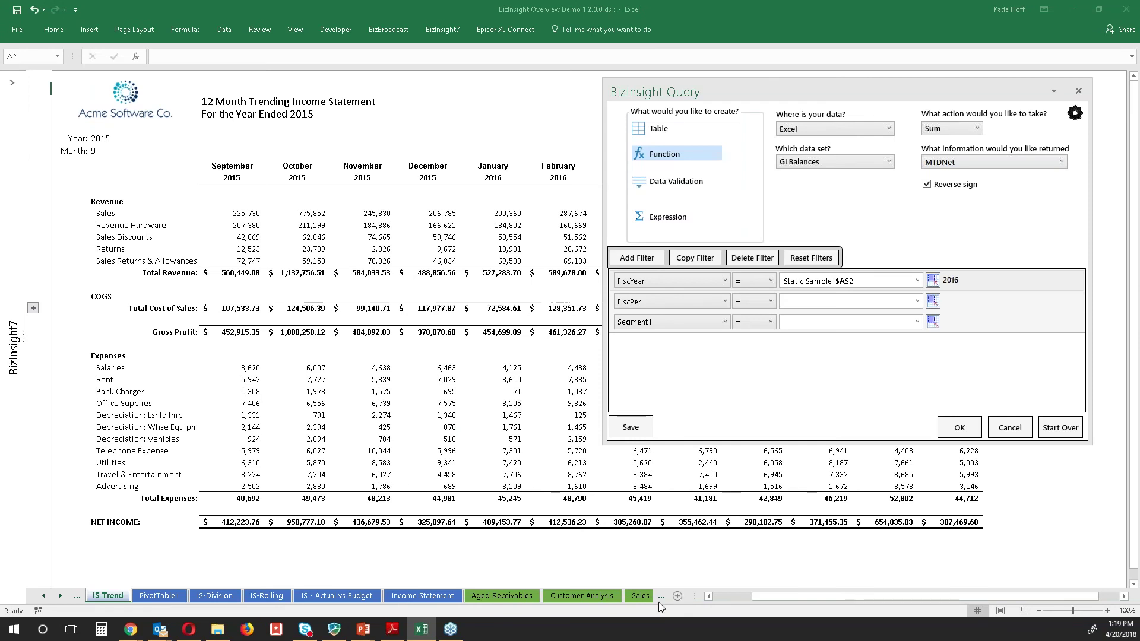
{"action": "left_click", "coordinate": [661, 600]}
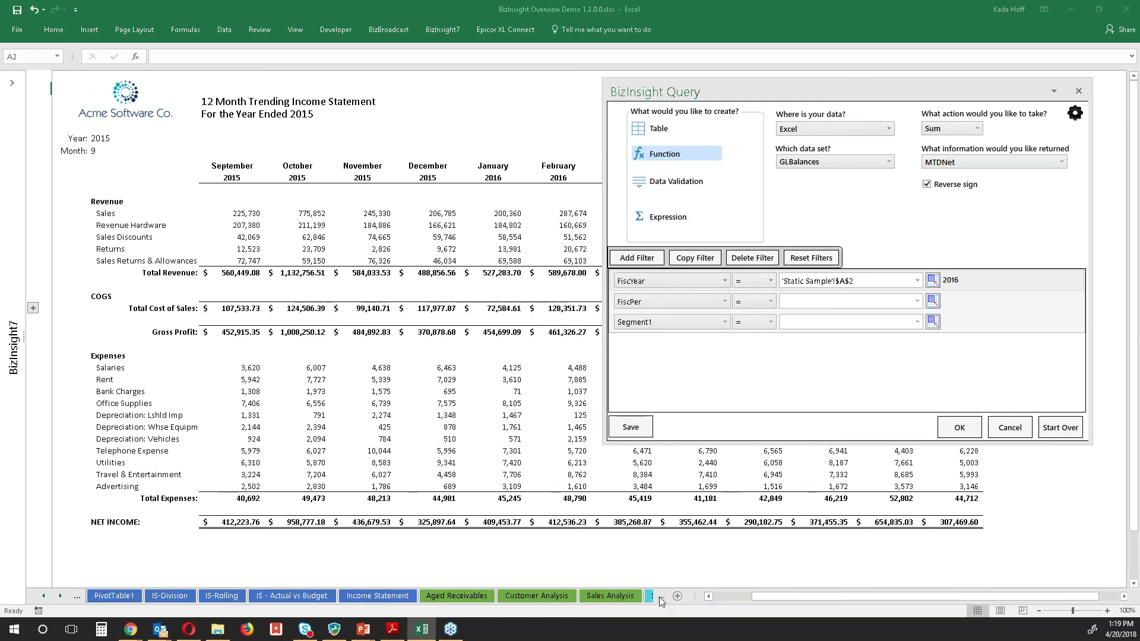
Link the FiscPer filter to the January period cell as F$4, locking only the row.
{"action": "left_click", "coordinate": [932, 302]}
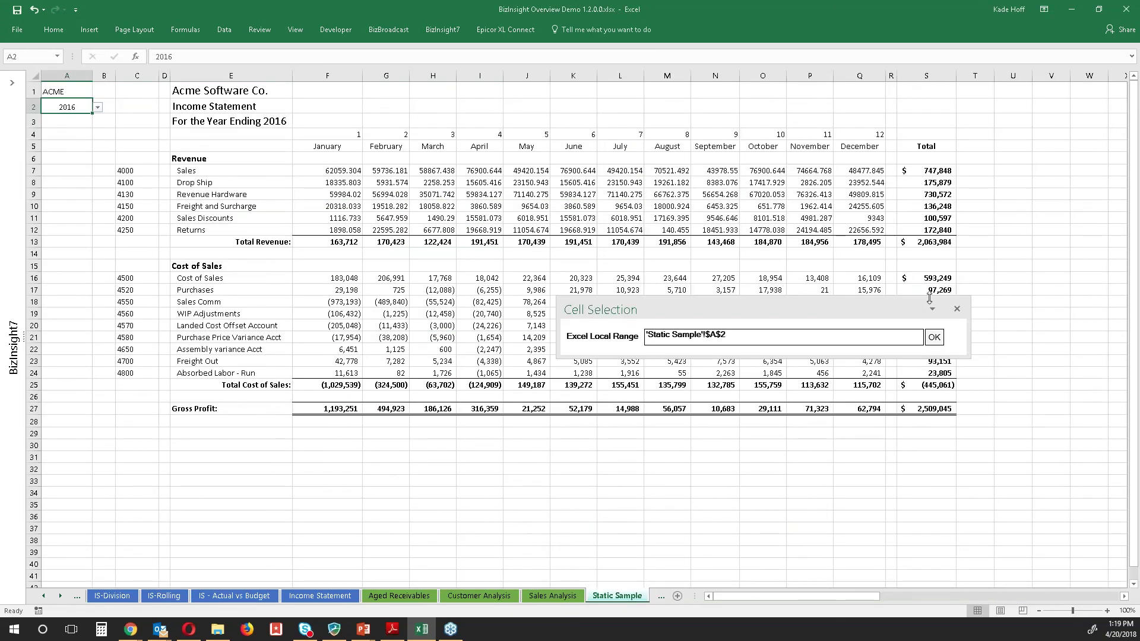
{"action": "left_click", "coordinate": [355, 136]}
{"action": "left_click", "coordinate": [771, 338]}
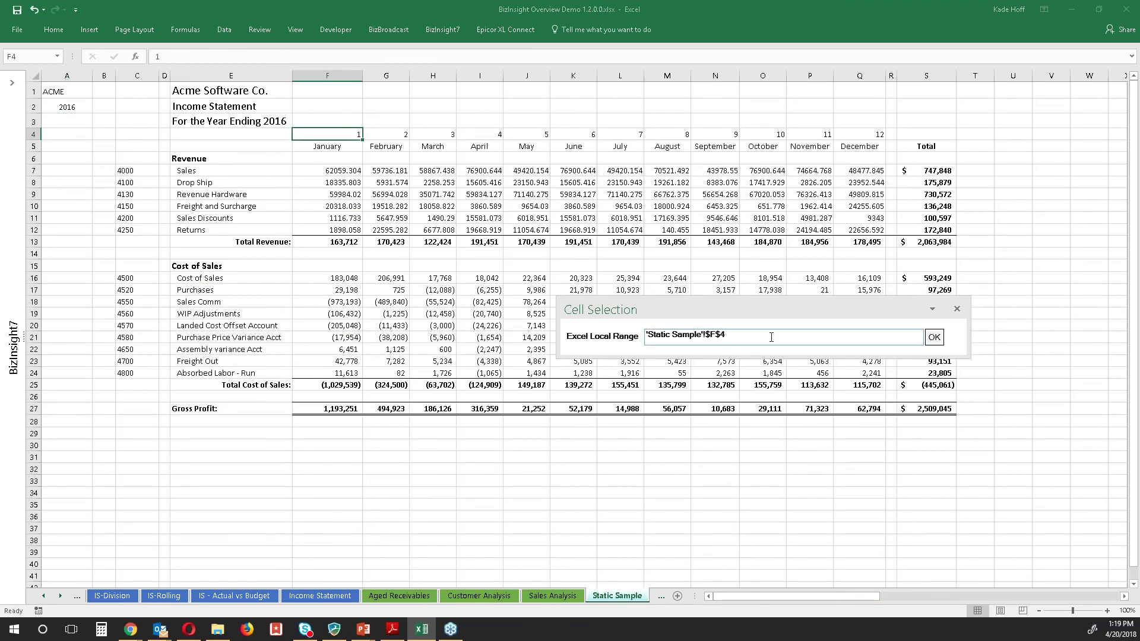
{"action": "key", "text": "F4"}
{"action": "key", "text": "F4"}
{"action": "key", "text": "F4"}
{"action": "left_click", "coordinate": [934, 337]}
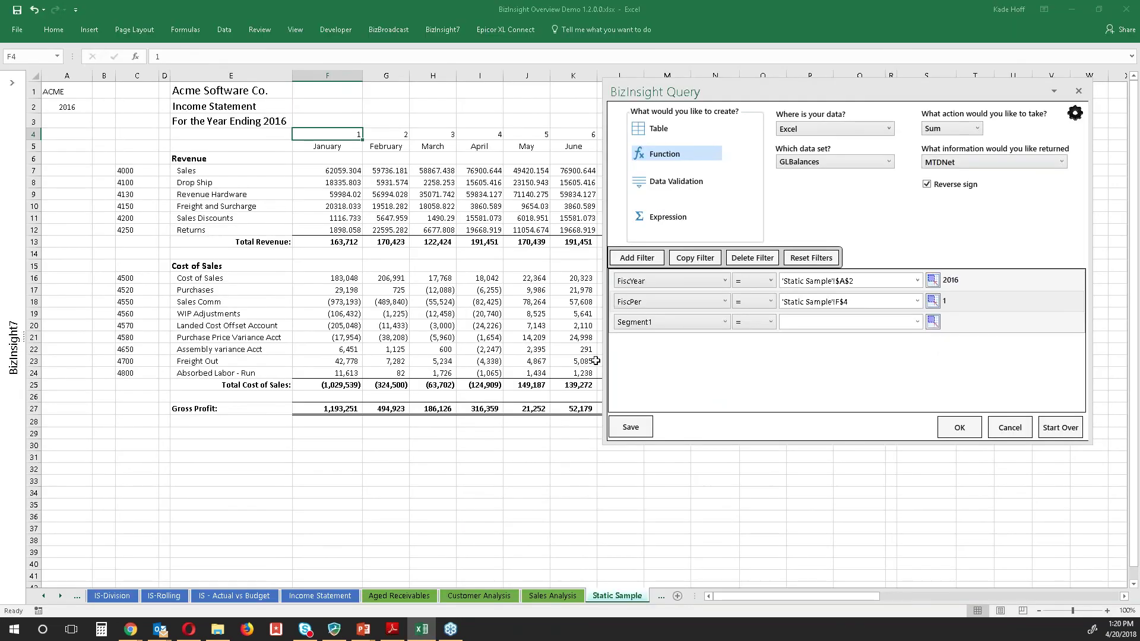
Link the Segment1 filter to the Sales account cell as $C7, locking only the column.
{"action": "left_click", "coordinate": [933, 321]}
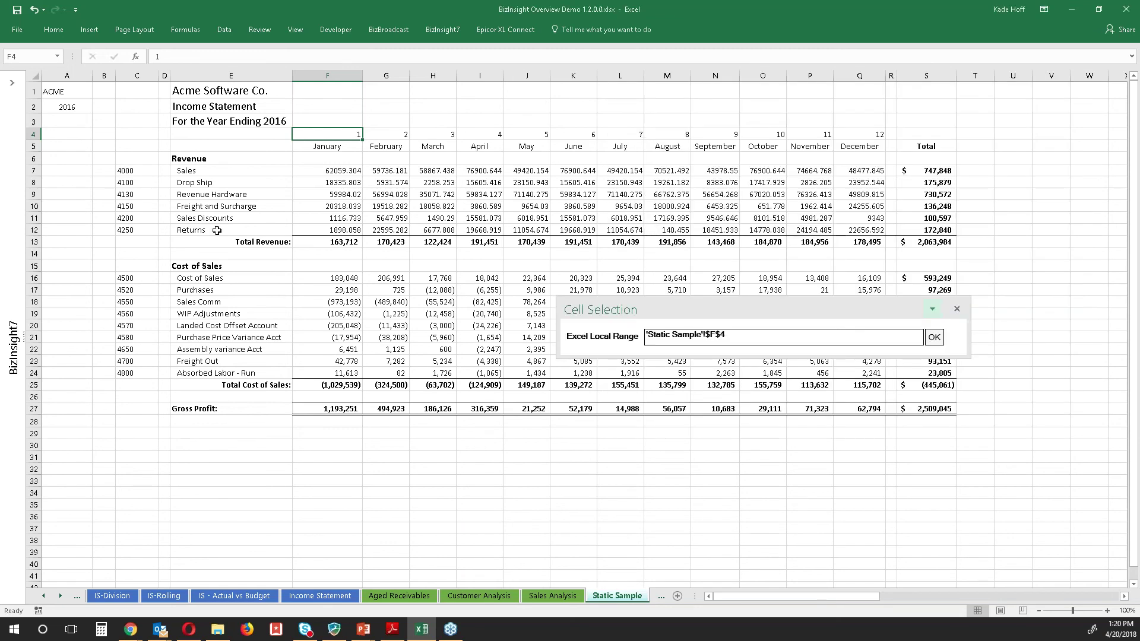
{"action": "left_click", "coordinate": [124, 170]}
{"action": "left_click", "coordinate": [762, 338]}
{"action": "key", "text": "F4"}
{"action": "key", "text": "F4"}
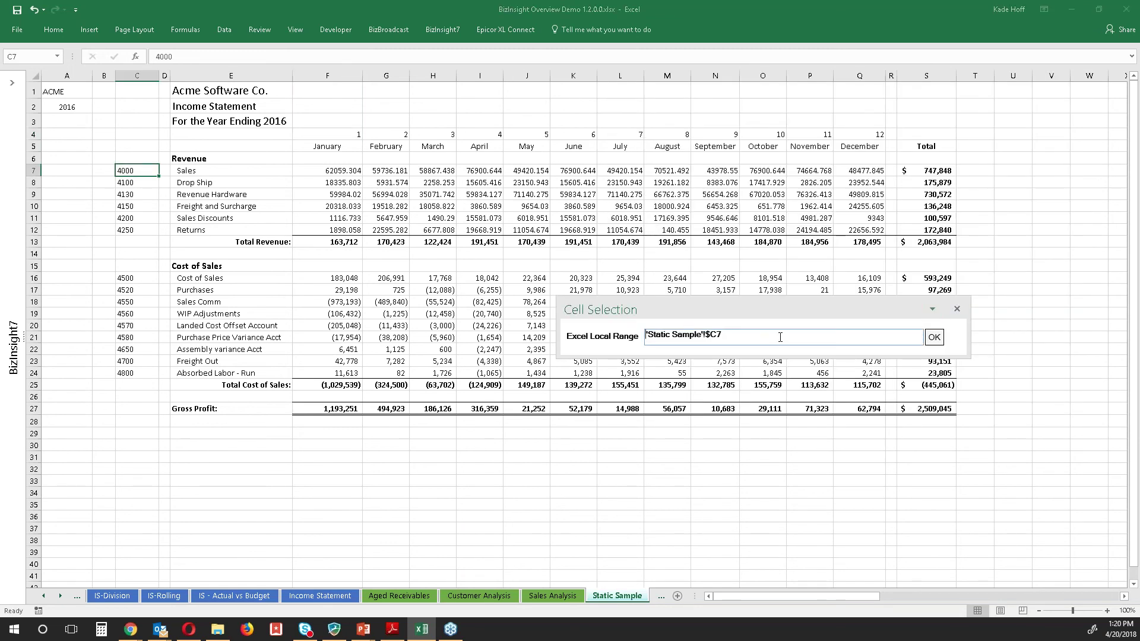
{"action": "left_click", "coordinate": [935, 337]}
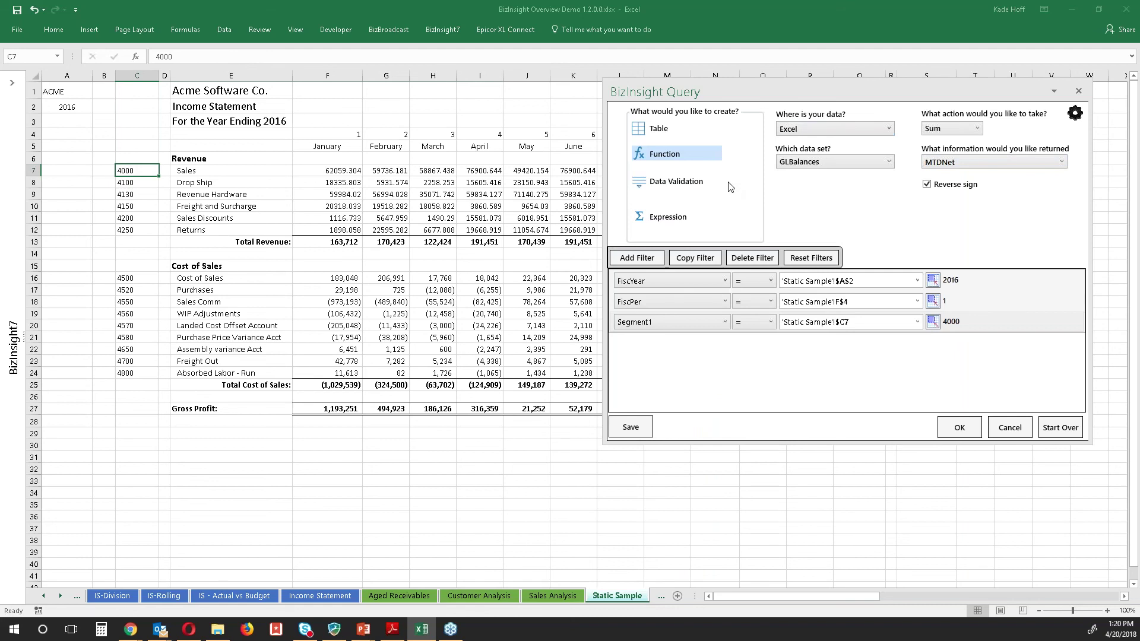
Finish the query and place its function in the January Sales cell F7.
{"action": "left_click", "coordinate": [959, 427]}
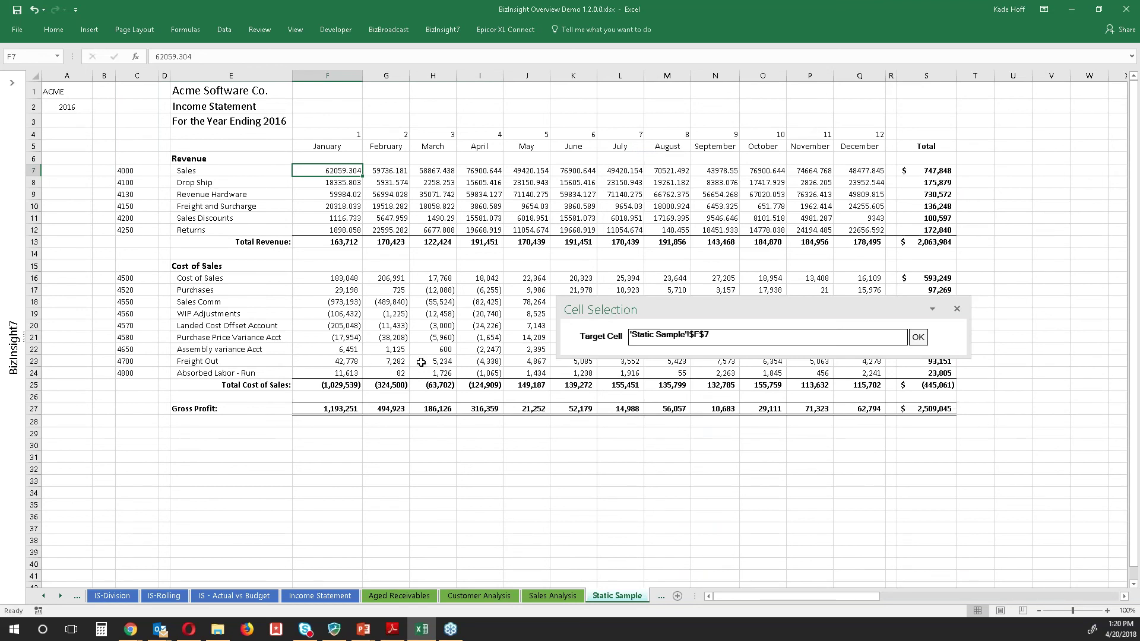
{"action": "left_click", "coordinate": [336, 194]}
{"action": "left_click", "coordinate": [335, 171]}
{"action": "left_click", "coordinate": [918, 338]}
{"action": "left_click", "coordinate": [619, 320]}
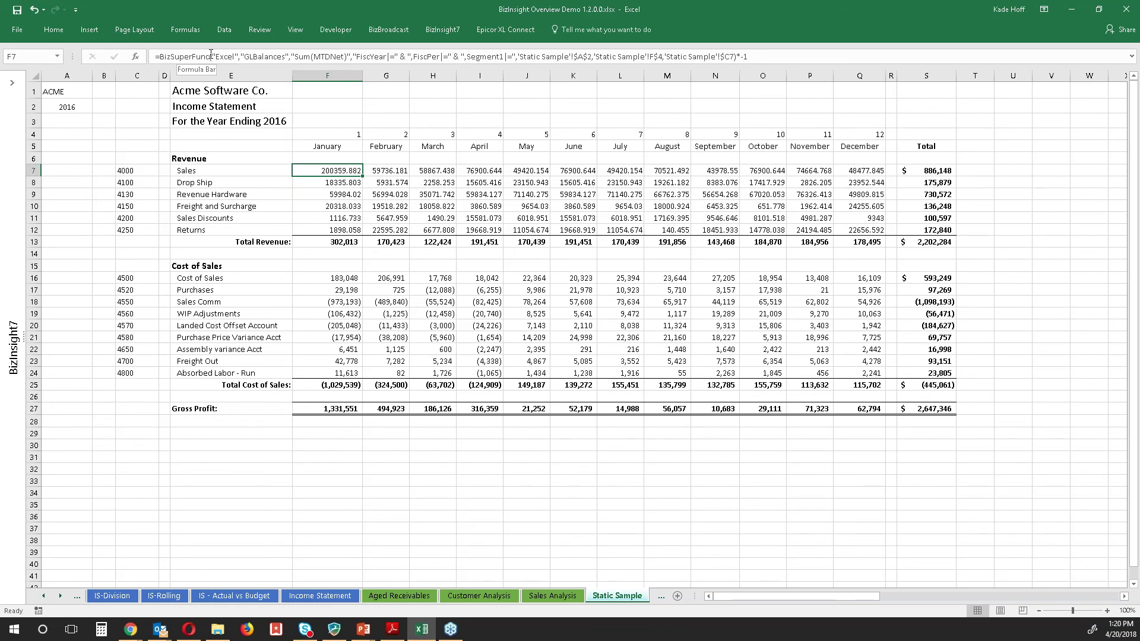
Fill the F7 function across to December and down to the Returns row, covering F7:Q12.
{"action": "left_click", "coordinate": [353, 184]}
{"action": "left_click", "coordinate": [241, 58]}
{"action": "key", "text": "Return"}
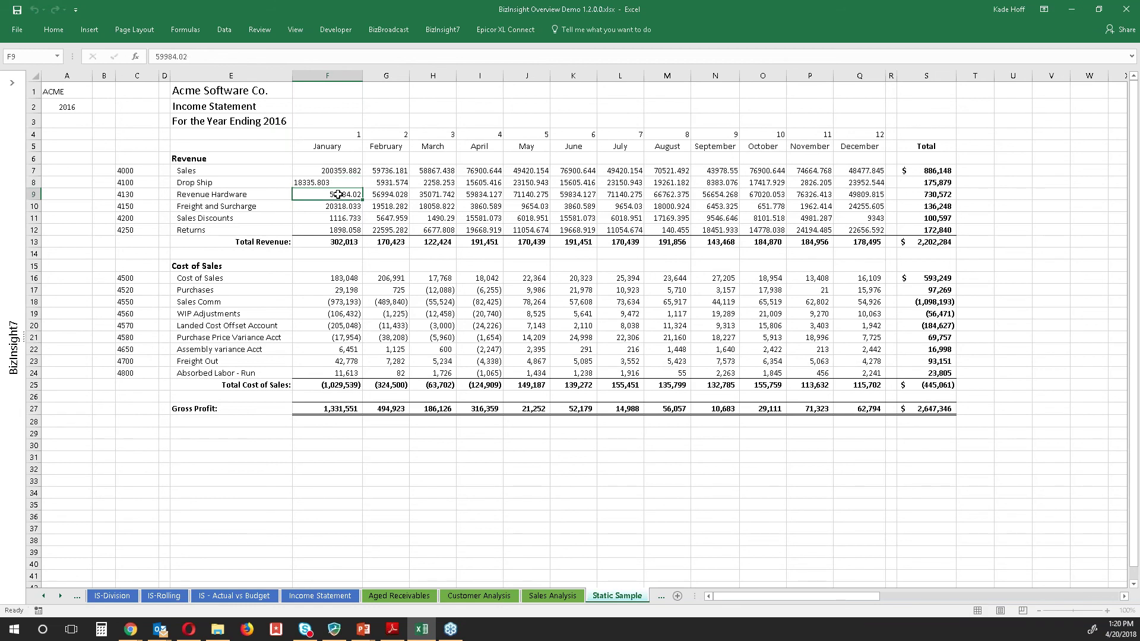
{"action": "left_click", "coordinate": [345, 206]}
{"action": "left_click", "coordinate": [345, 173]}
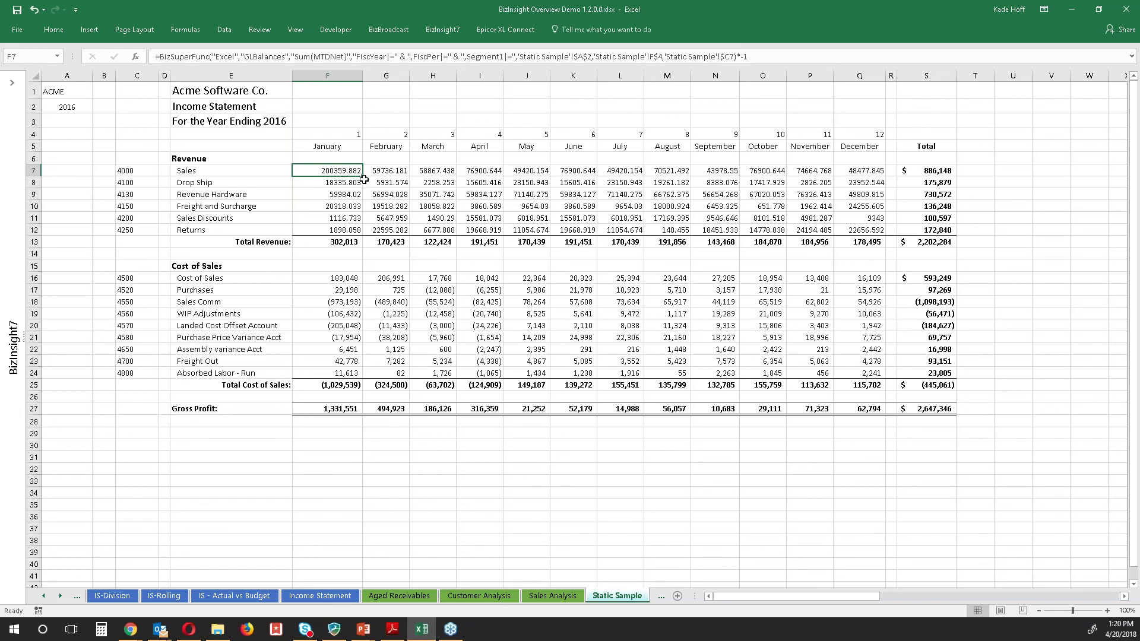
{"action": "mouse_move", "coordinate": [362, 176]}
{"action": "left_mouse_down"}
{"action": "mouse_move", "coordinate": [367, 253]}
{"action": "mouse_move", "coordinate": [364, 235]}
{"action": "mouse_move", "coordinate": [885, 241]}
{"action": "left_mouse_up"}
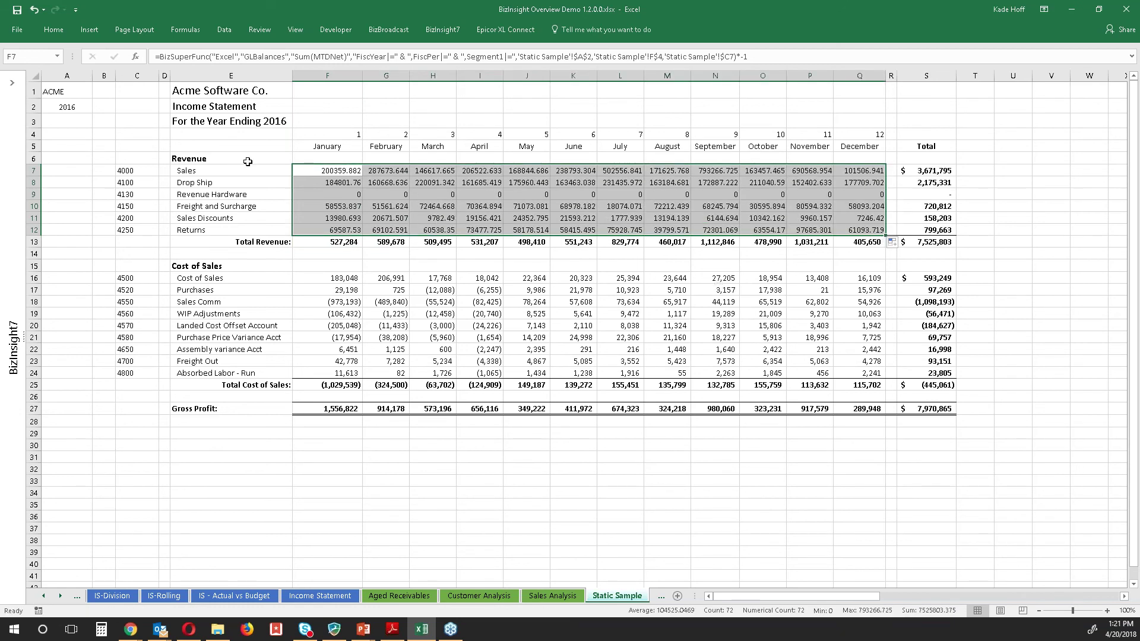
Copy the January Sales function from F7 into the January Cost of Sales cell F16.
{"action": "left_click", "coordinate": [315, 171]}
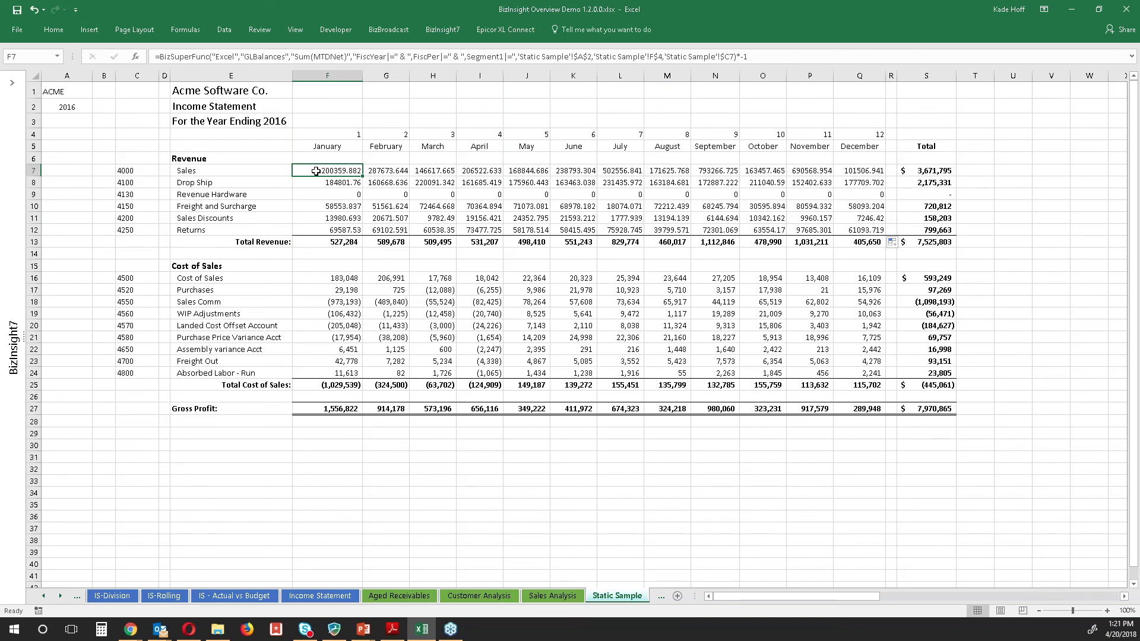
{"action": "key", "text": "ctrl+c"}
{"action": "left_click", "coordinate": [353, 279]}
{"action": "key", "text": "ctrl+v"}
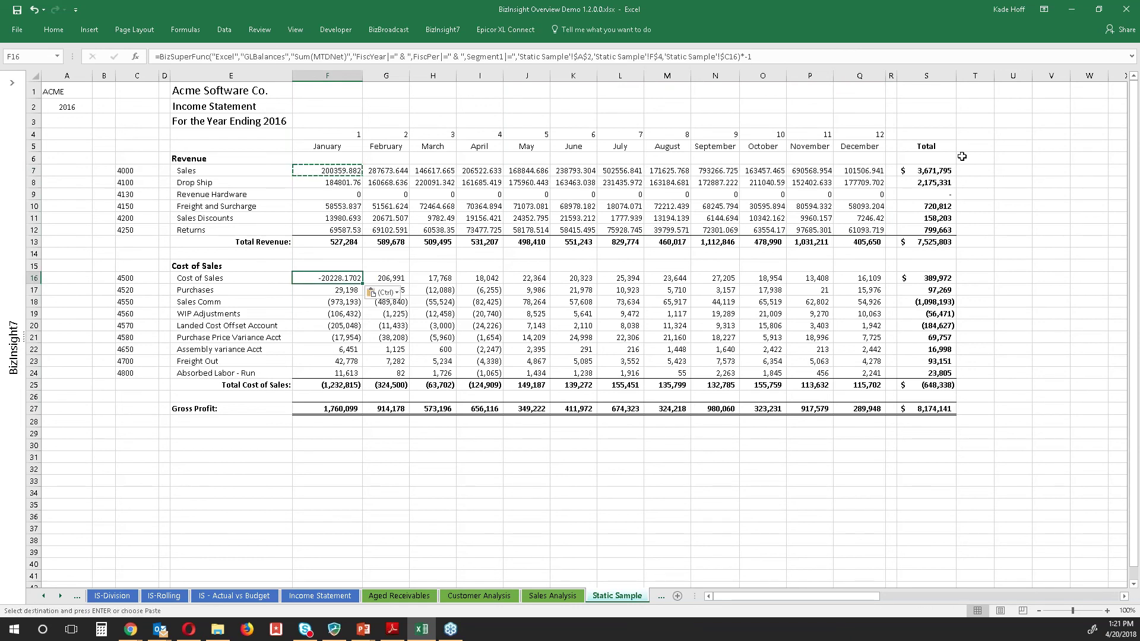
Remove the *-1 sign reversal from the F16 function and fill it across to December and down to Absorbed Labor - Run.
{"action": "left_click", "coordinate": [855, 57]}
{"action": "key", "text": "BackSpace"}
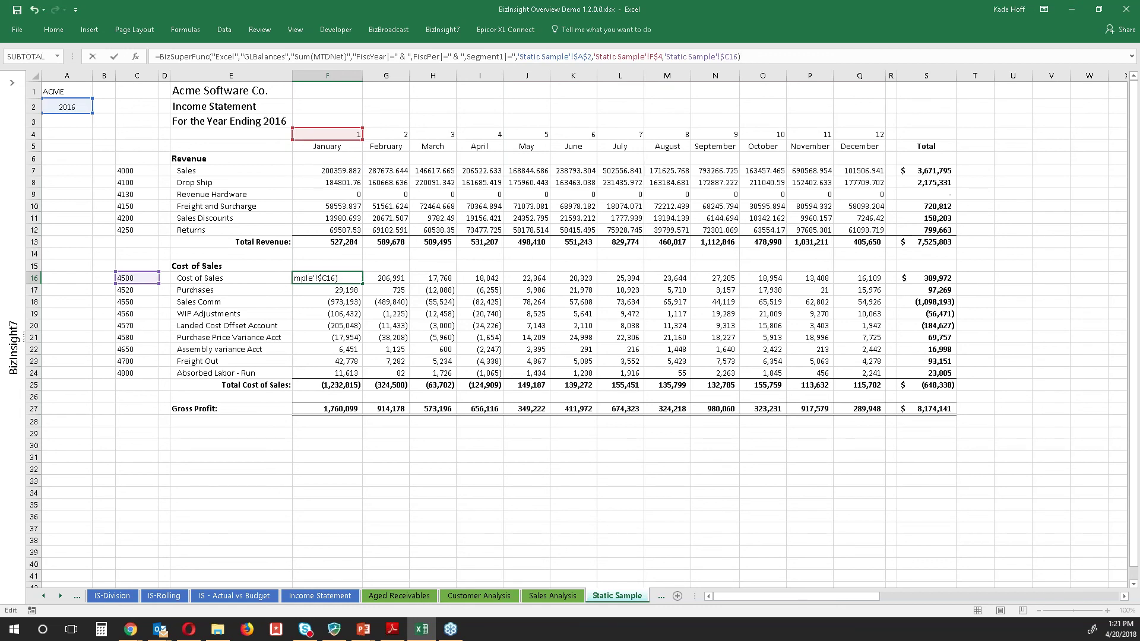
{"action": "key", "text": "Return"}
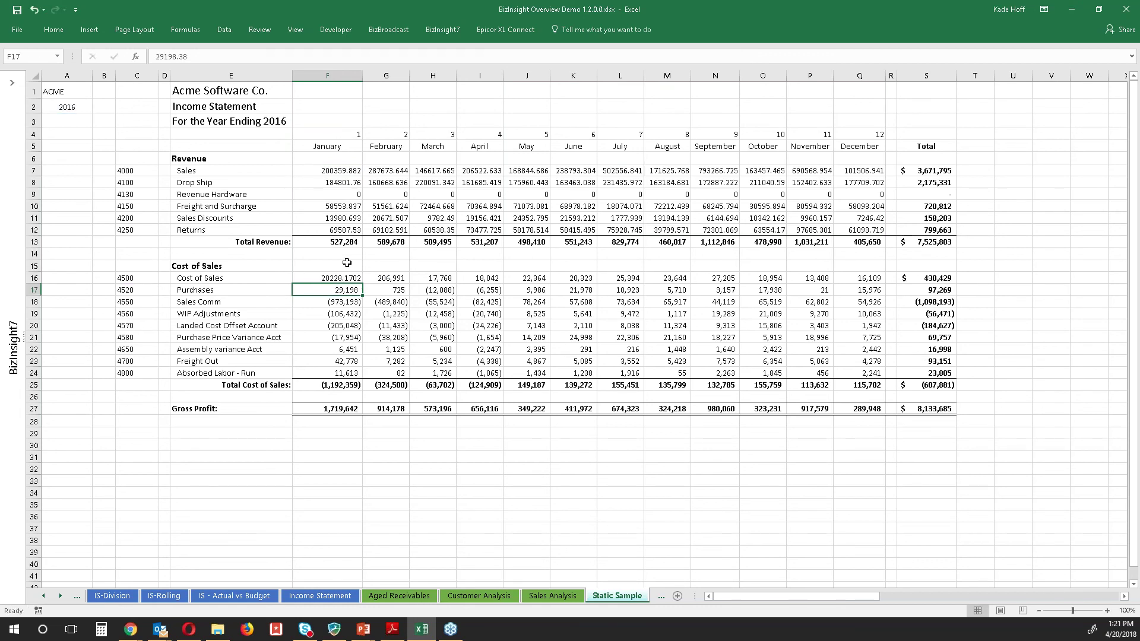
{"action": "left_click", "coordinate": [332, 279]}
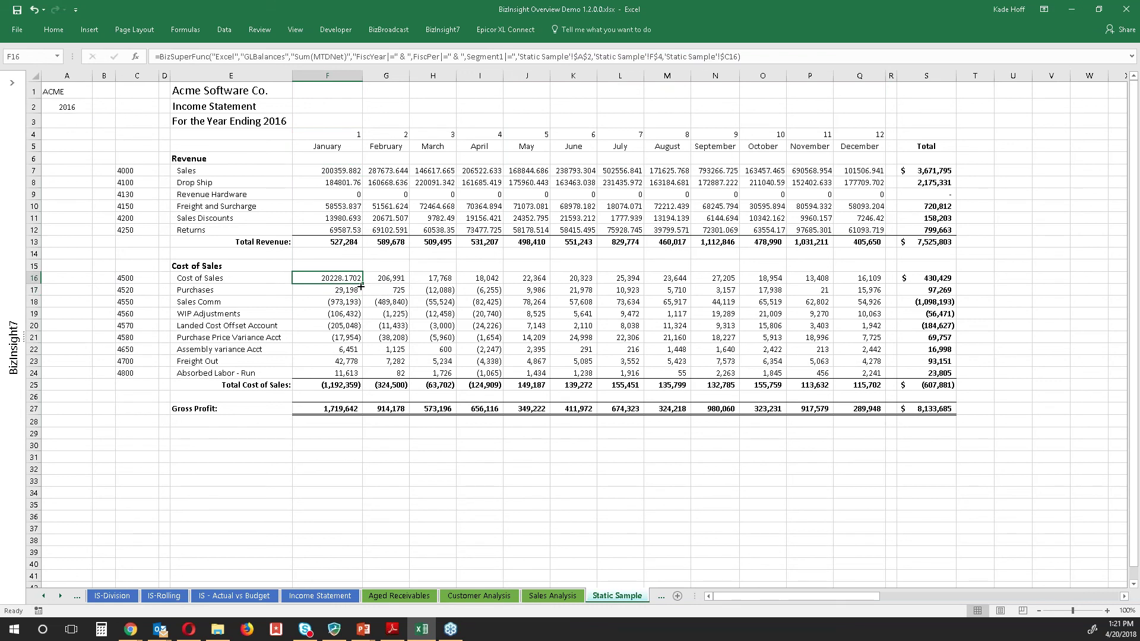
{"action": "left_click_drag", "start_coordinate": [361, 284], "coordinate": [884, 350]}
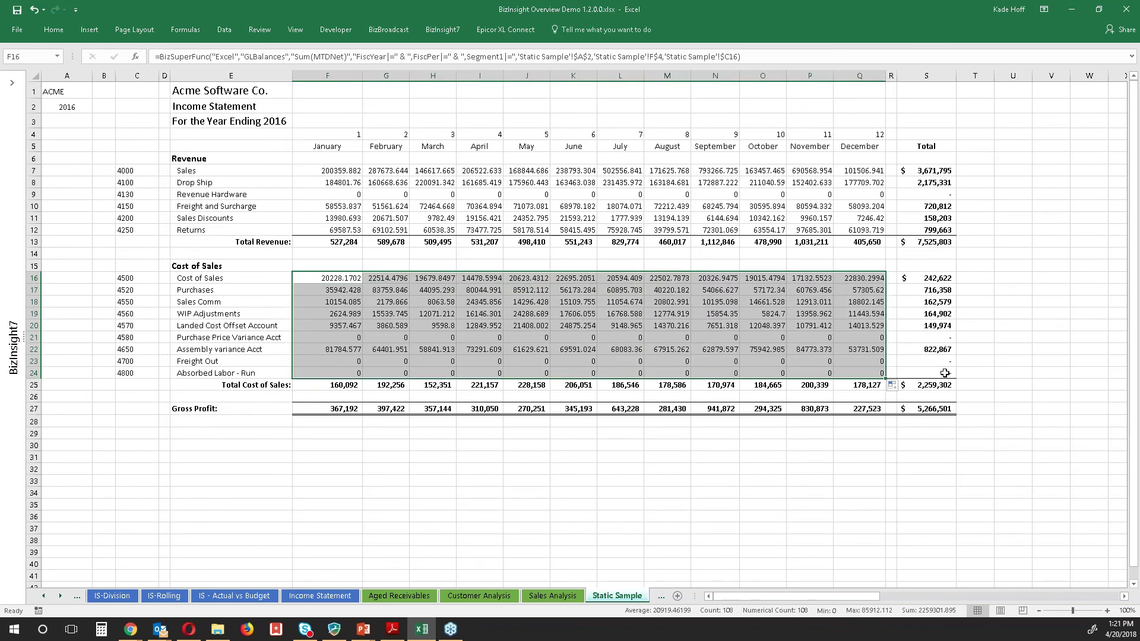
Examine the filled functions in several revenue and cost of sales cells across different months.
{"action": "left_click", "coordinate": [310, 194]}
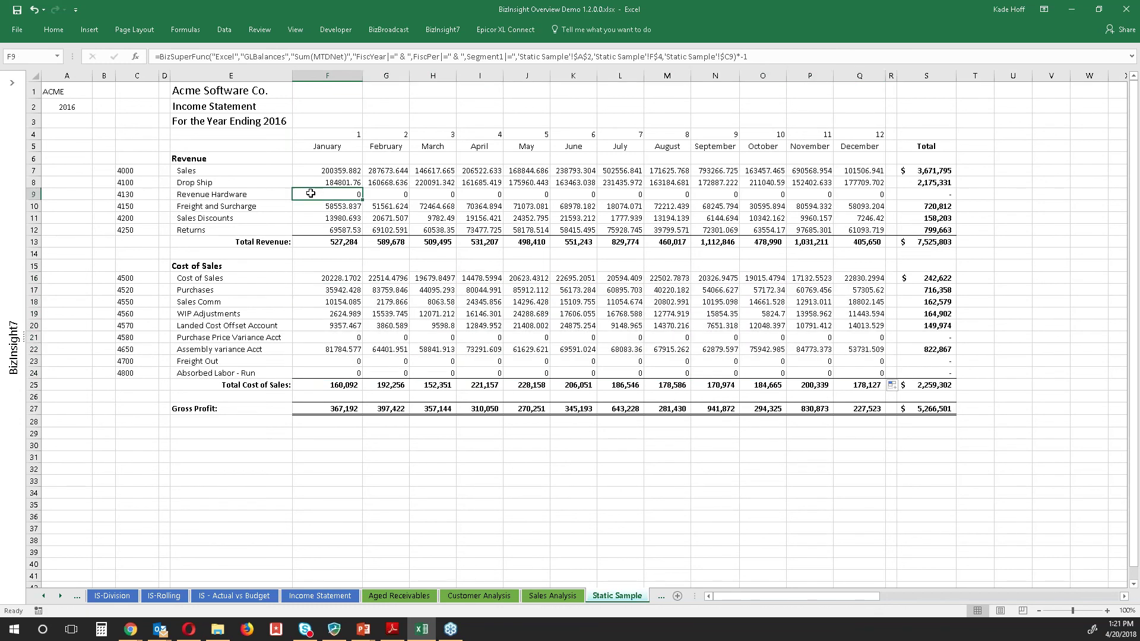
{"action": "left_click", "coordinate": [425, 305]}
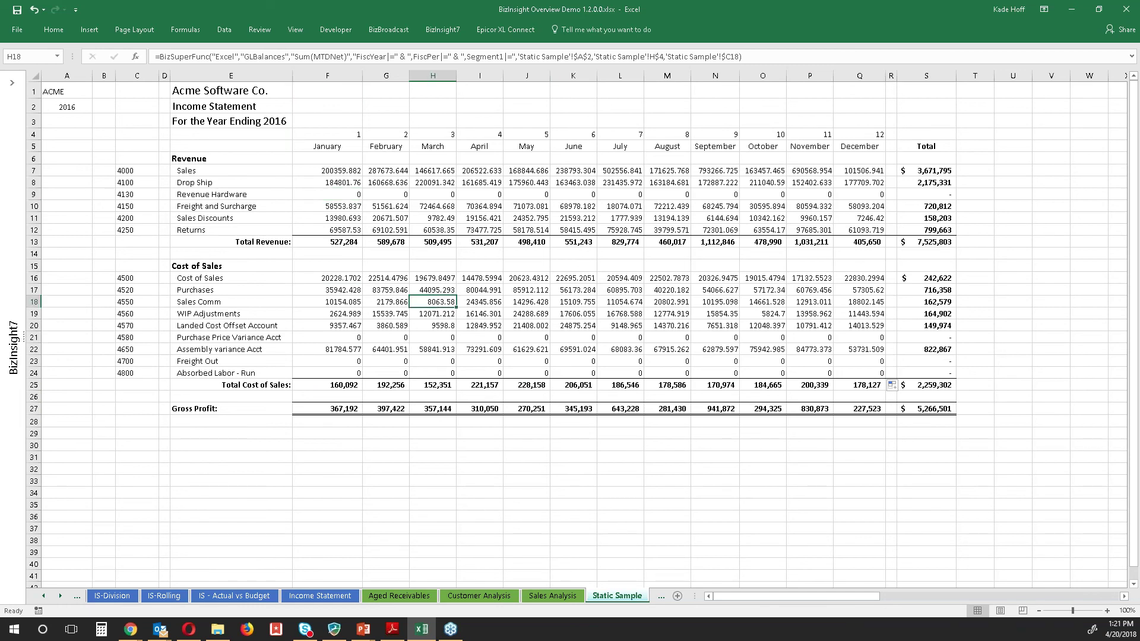
{"action": "left_click", "coordinate": [763, 290]}
{"action": "left_click", "coordinate": [751, 172]}
{"action": "left_click", "coordinate": [526, 167]}
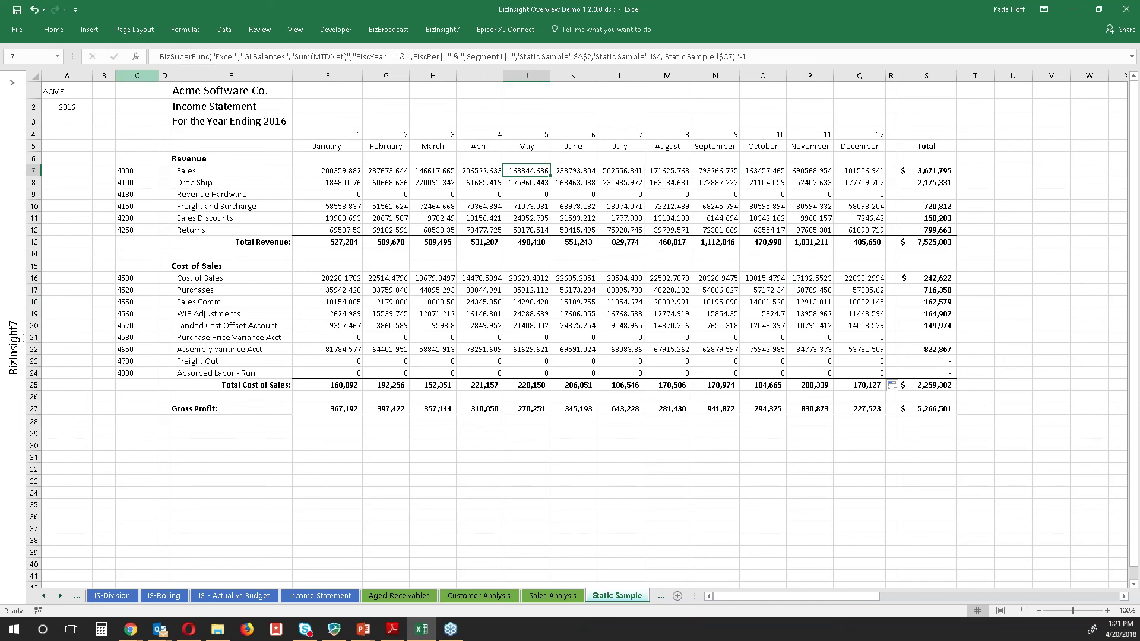
Switch the report year in A2 to 2015 and back to 2016 to test the live income statement.
{"action": "left_click", "coordinate": [62, 107]}
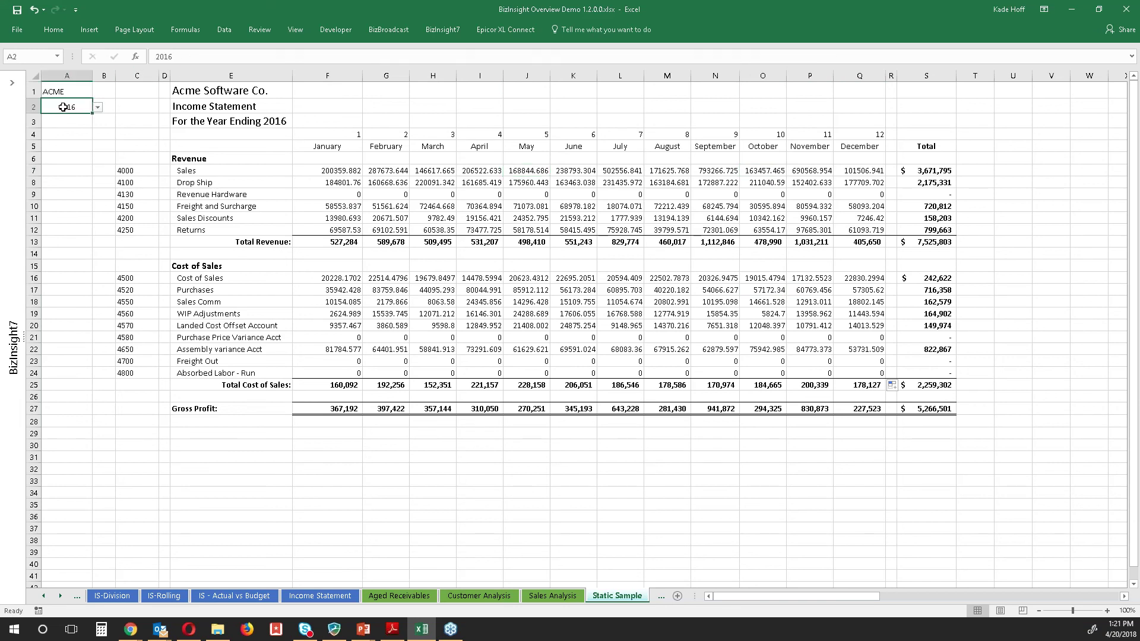
{"action": "left_click", "coordinate": [98, 107]}
{"action": "left_click", "coordinate": [72, 165]}
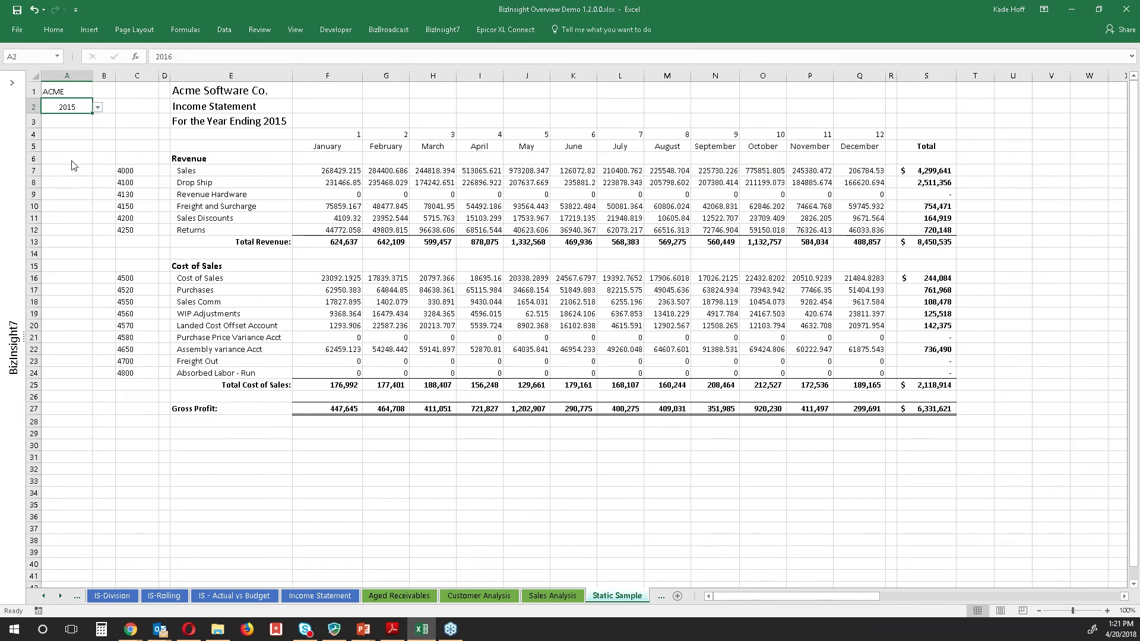
{"action": "left_click", "coordinate": [98, 107]}
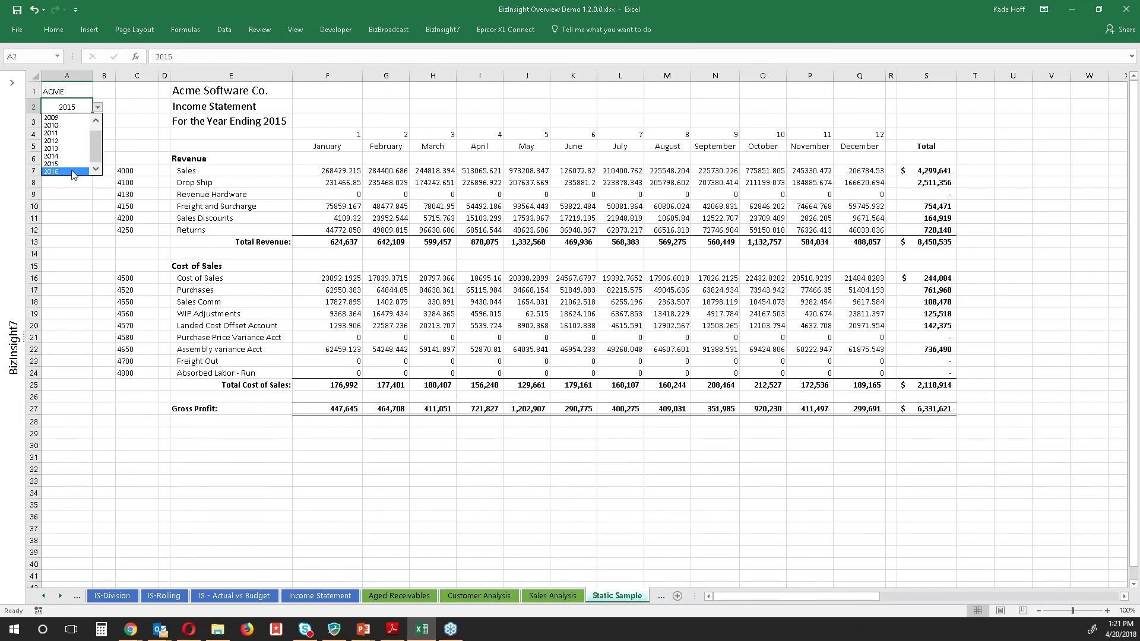
{"action": "left_click", "coordinate": [72, 172]}
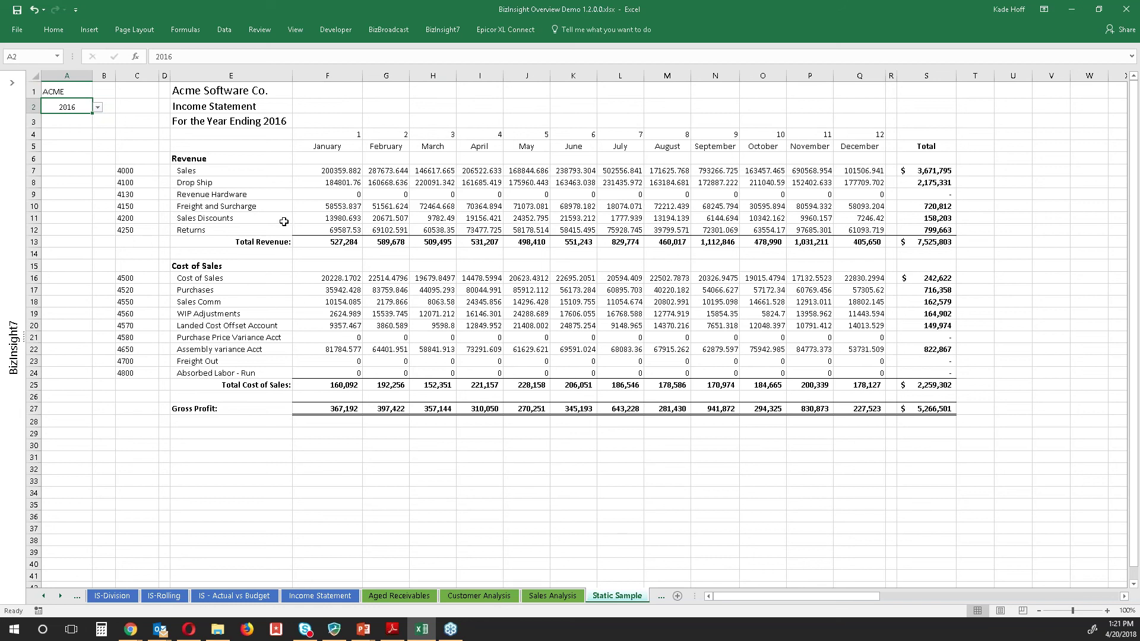
Insert a clustered column chart of the Total Revenue row E13:S13 and stretch it across columns C to S over the revenue section.
{"action": "left_click_drag", "start_coordinate": [240, 242], "coordinate": [950, 245]}
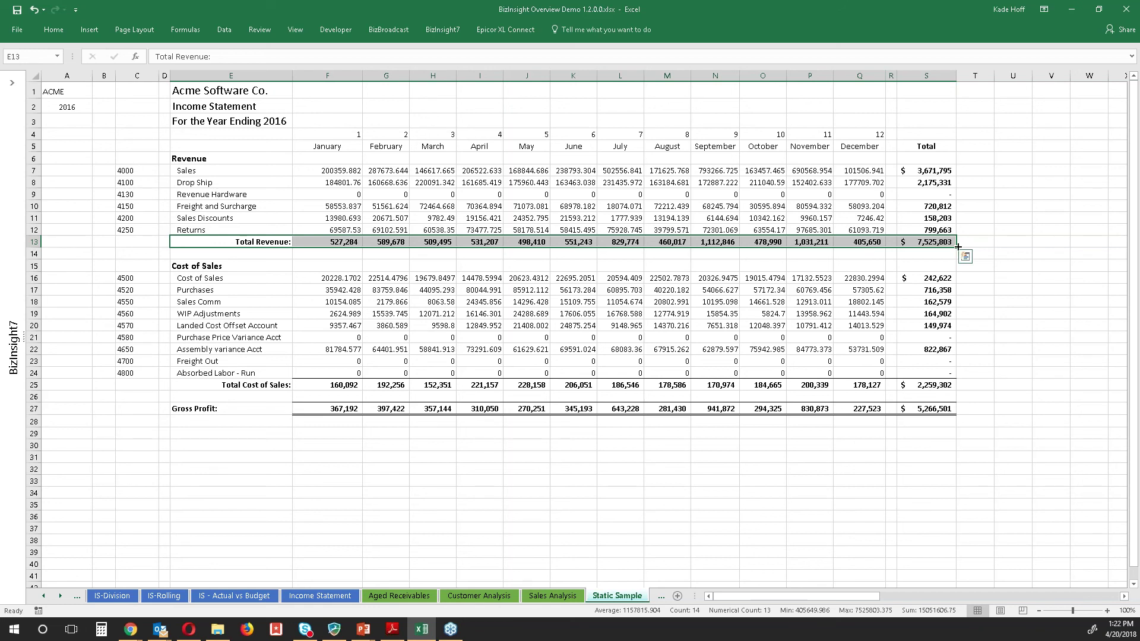
{"action": "left_click", "coordinate": [89, 30]}
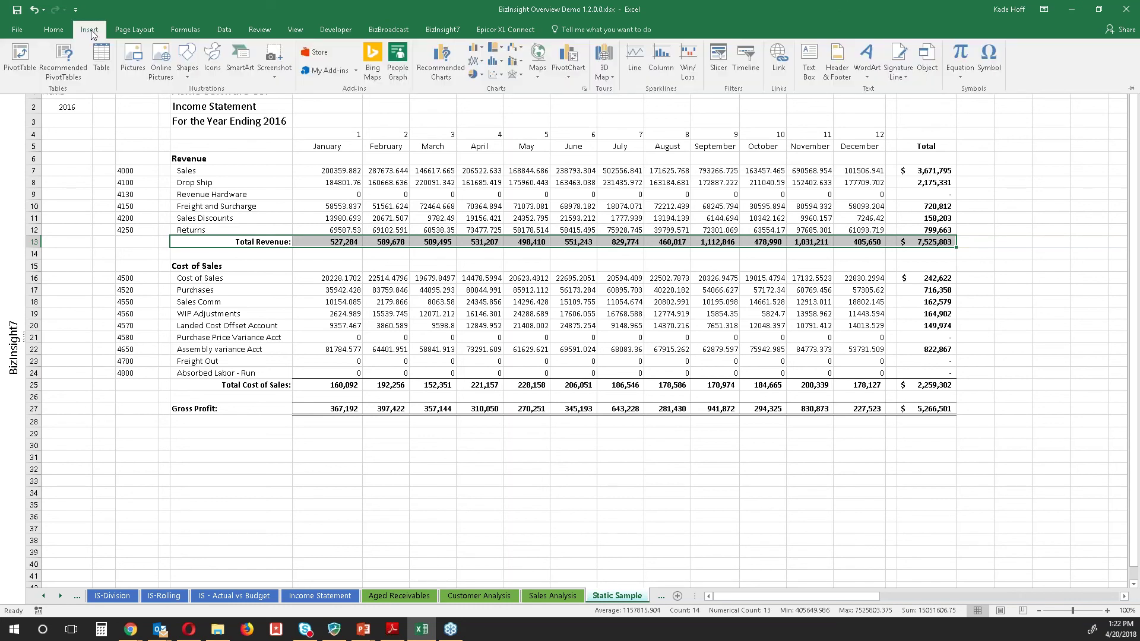
{"action": "left_click", "coordinate": [444, 69]}
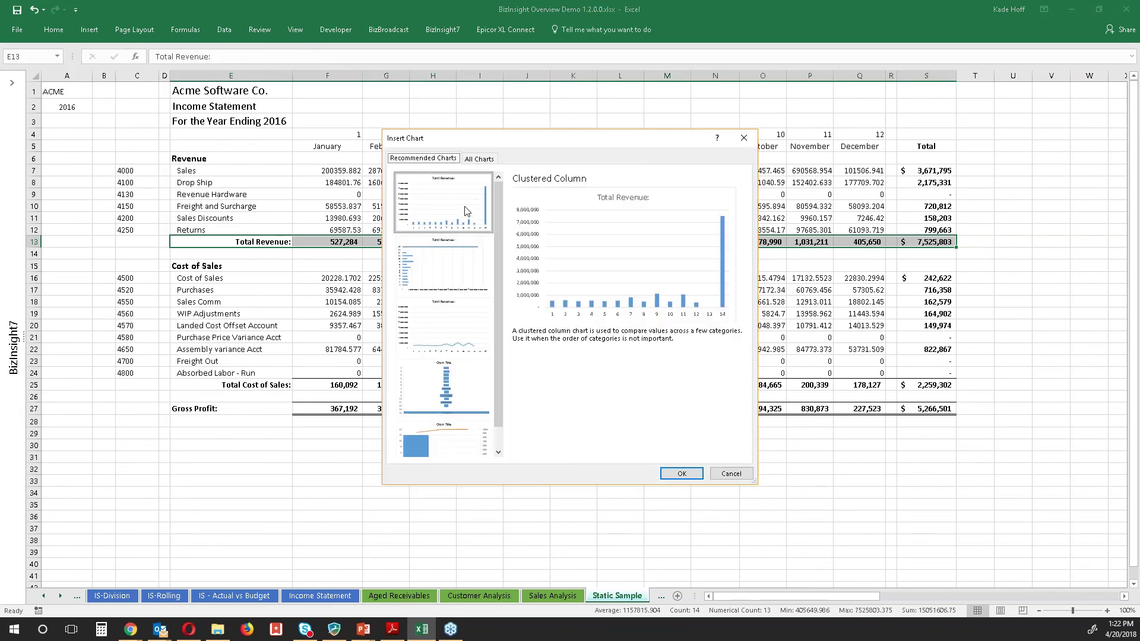
{"action": "left_click", "coordinate": [679, 473]}
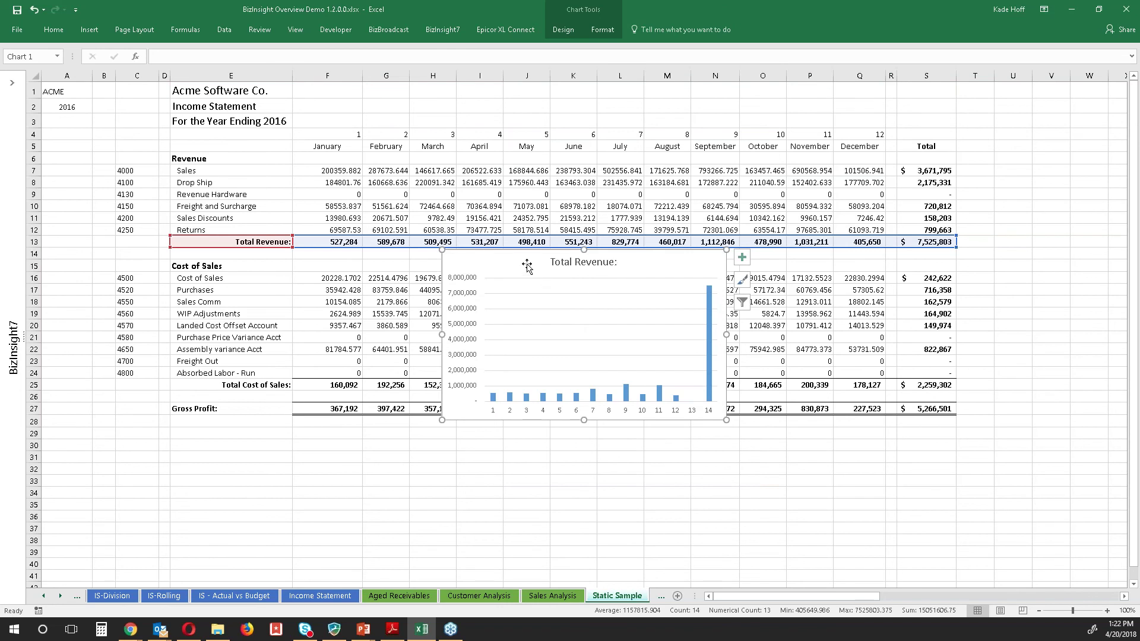
{"action": "left_click_drag", "start_coordinate": [526, 266], "coordinate": [199, 148]}
{"action": "left_click_drag", "start_coordinate": [399, 224], "coordinate": [972, 250]}
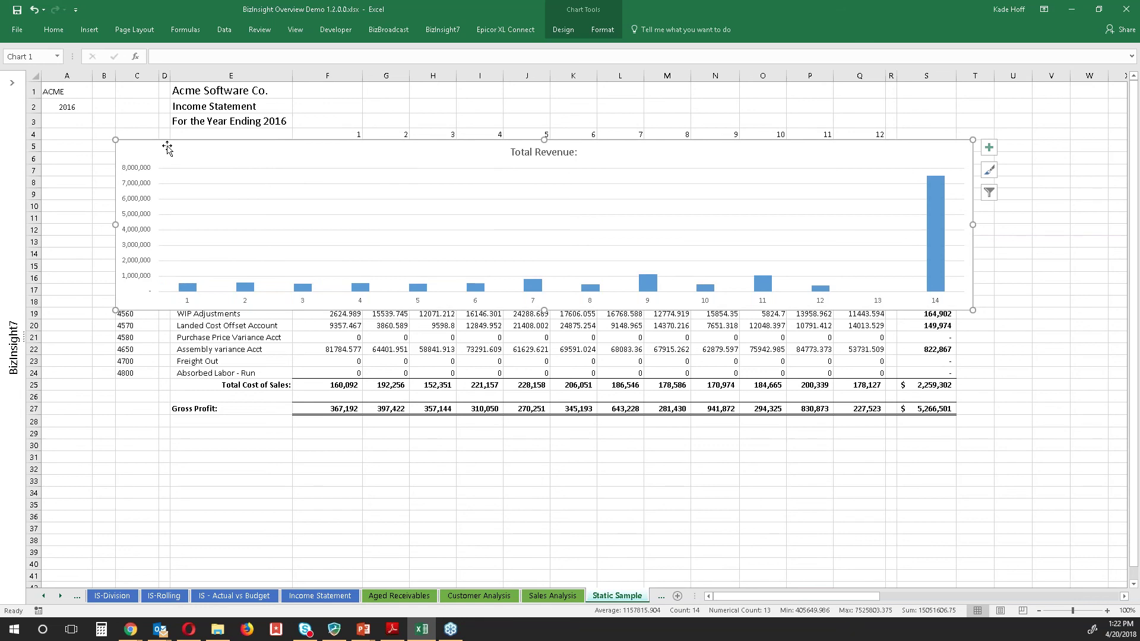
Insert a clustered bar chart of the Gross Profit row E27:S27.
{"action": "left_click_drag", "start_coordinate": [186, 409], "coordinate": [925, 407]}
{"action": "left_click", "coordinate": [89, 30]}
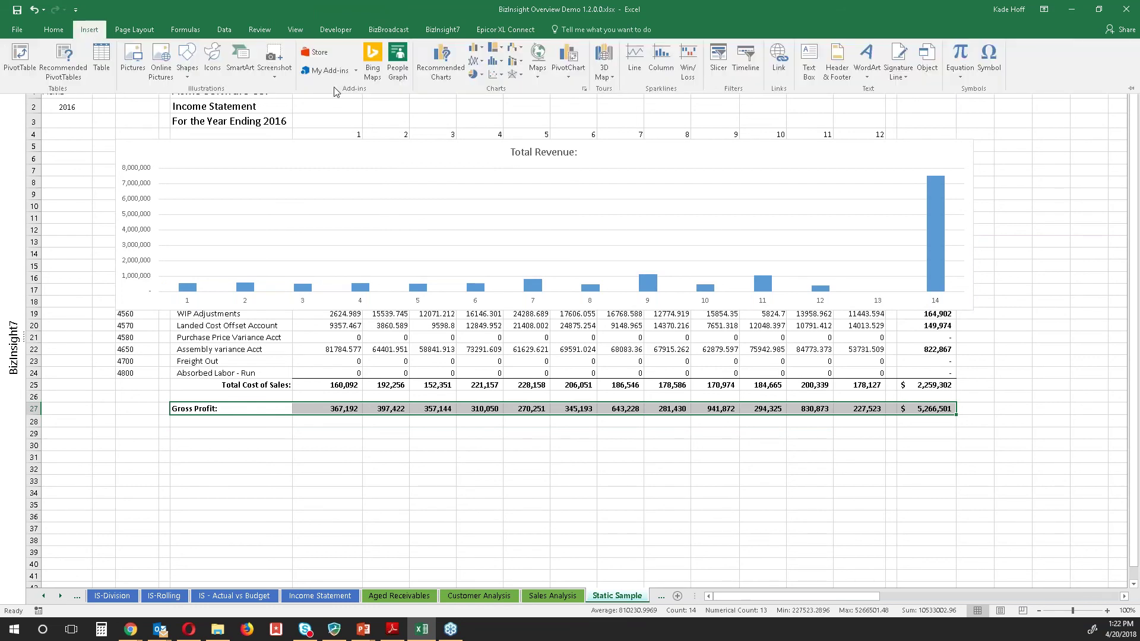
{"action": "left_click", "coordinate": [441, 60]}
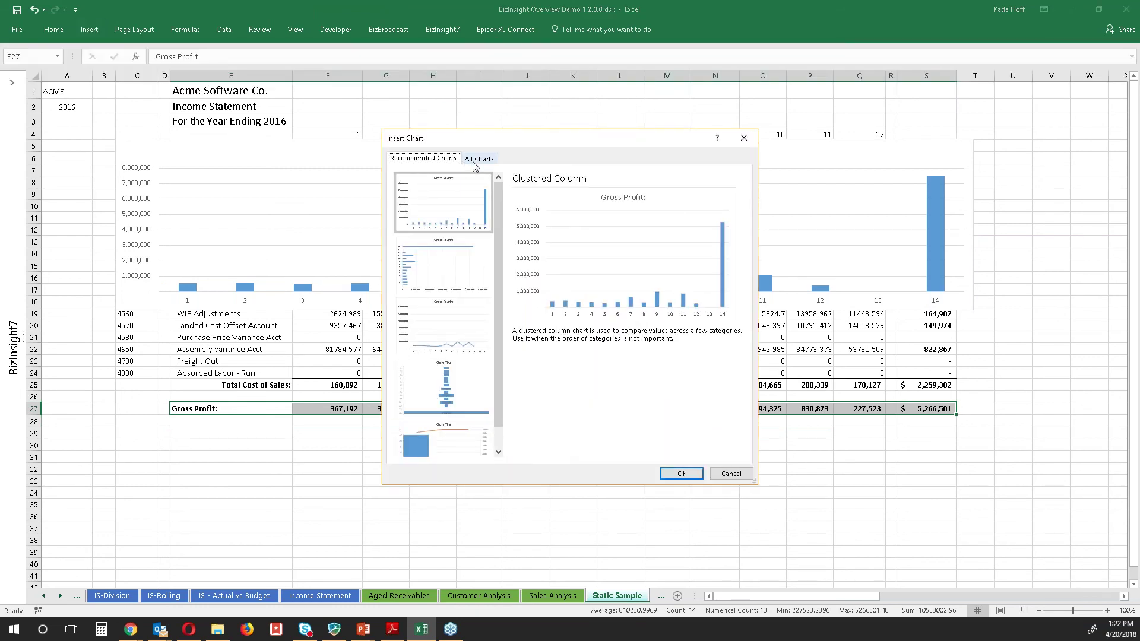
{"action": "left_click", "coordinate": [475, 159]}
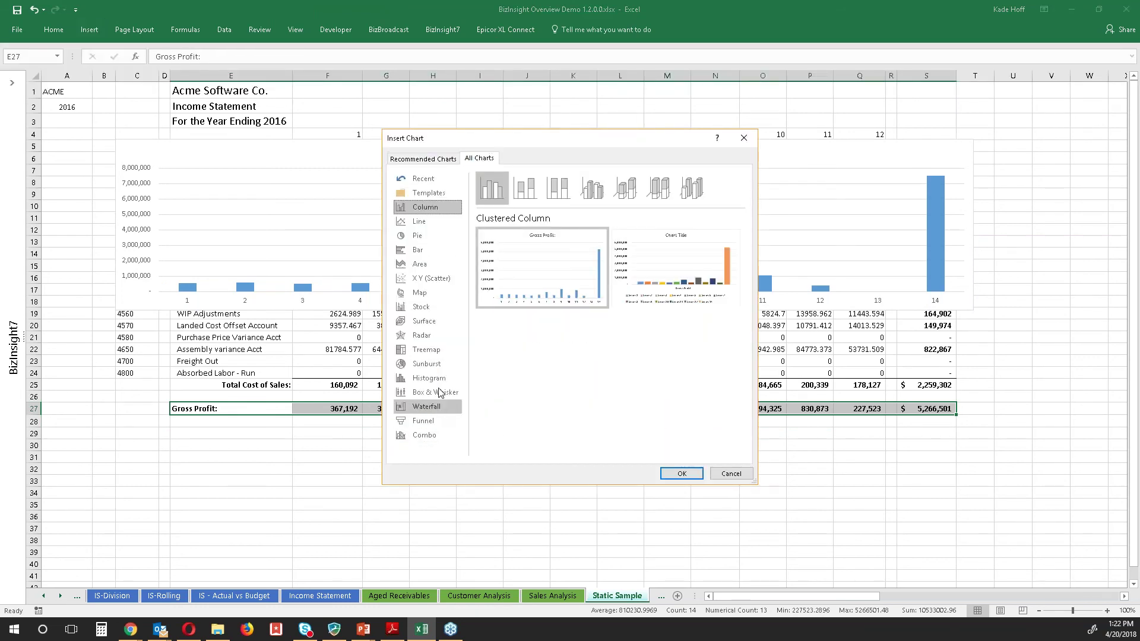
{"action": "left_click", "coordinate": [409, 250]}
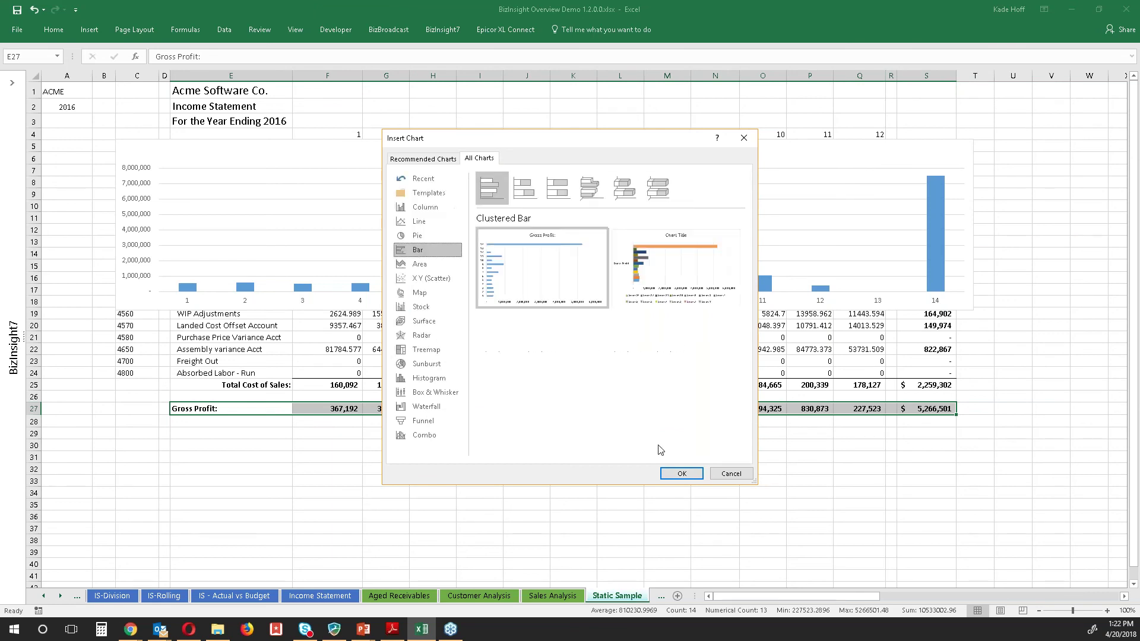
{"action": "left_click", "coordinate": [681, 473]}
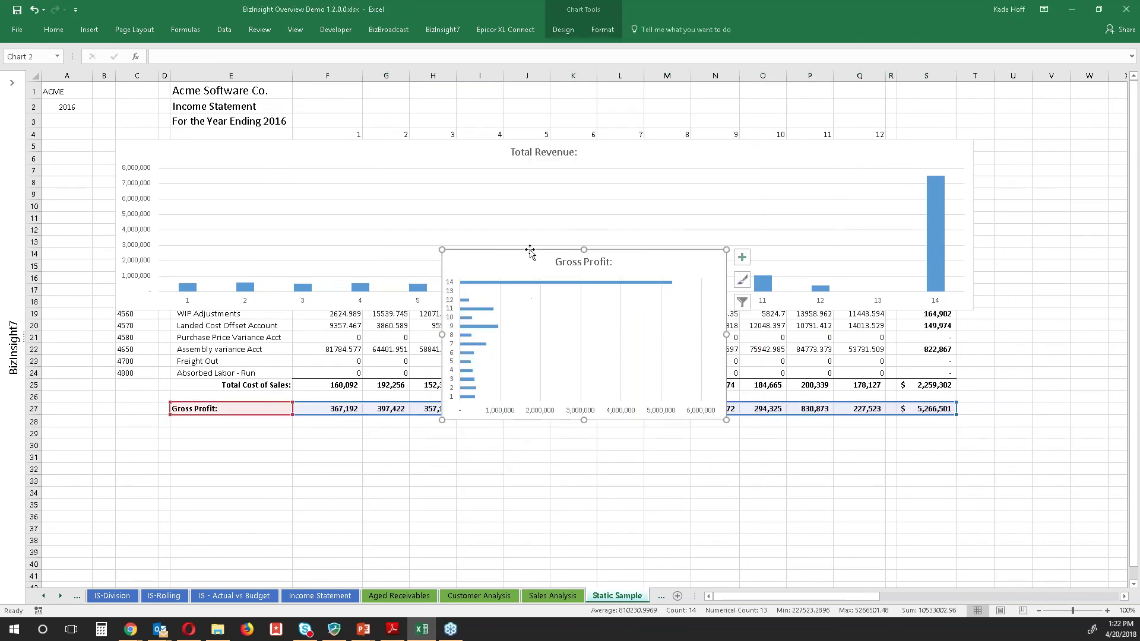
Place the Gross Profit chart directly below the Total Revenue chart and stretch it to the same width.
{"action": "left_click_drag", "start_coordinate": [530, 252], "coordinate": [197, 320]}
{"action": "left_click", "coordinate": [197, 321]}
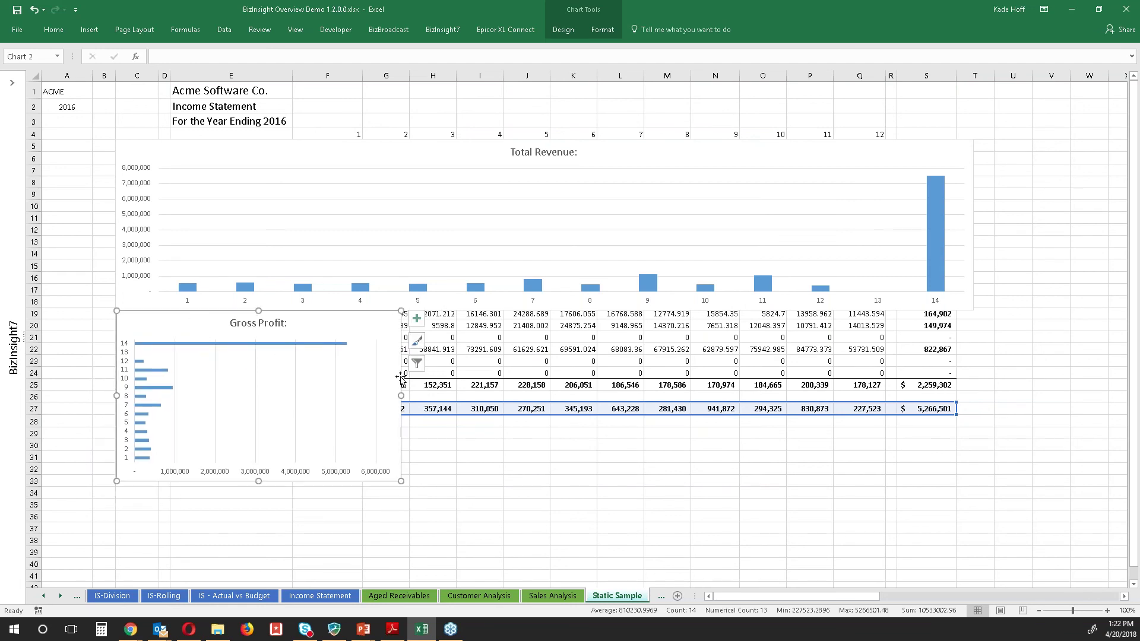
{"action": "left_click_drag", "start_coordinate": [401, 395], "coordinate": [974, 445]}
{"action": "left_click", "coordinate": [944, 542]}
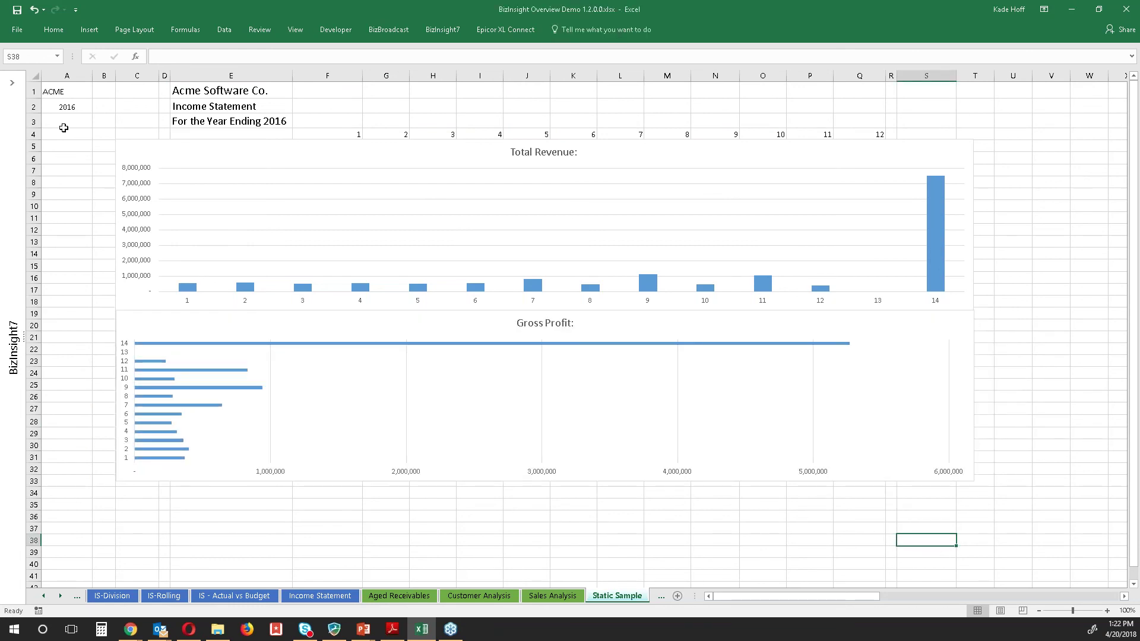
Switch the report year in A2 to 2015 and back to 2016 to test both charts.
{"action": "left_click", "coordinate": [67, 108]}
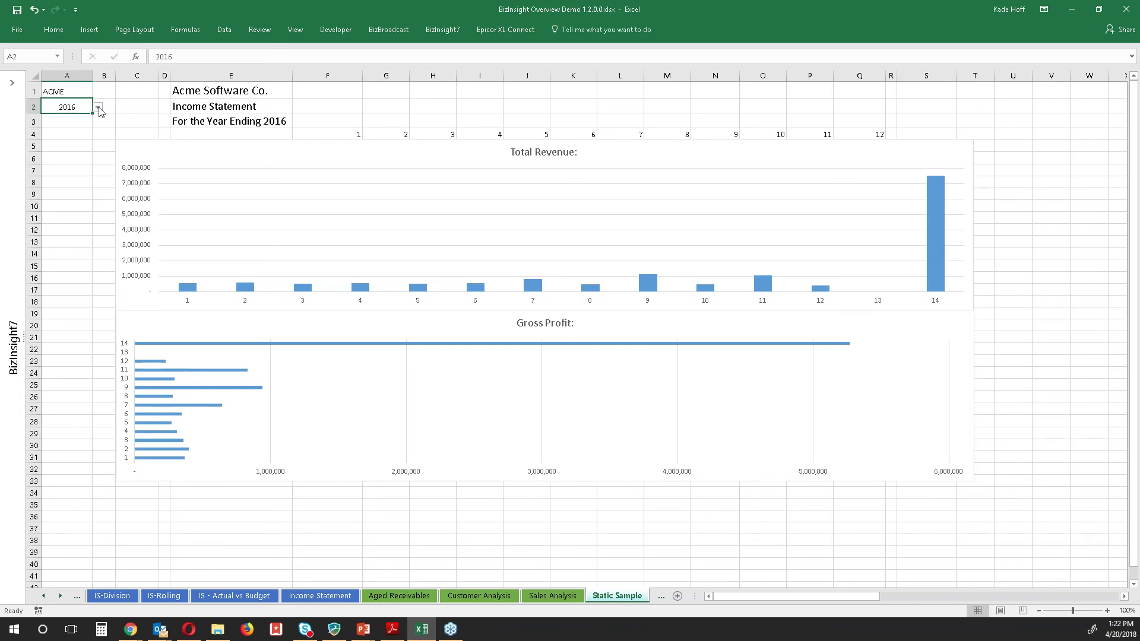
{"action": "left_click", "coordinate": [97, 108]}
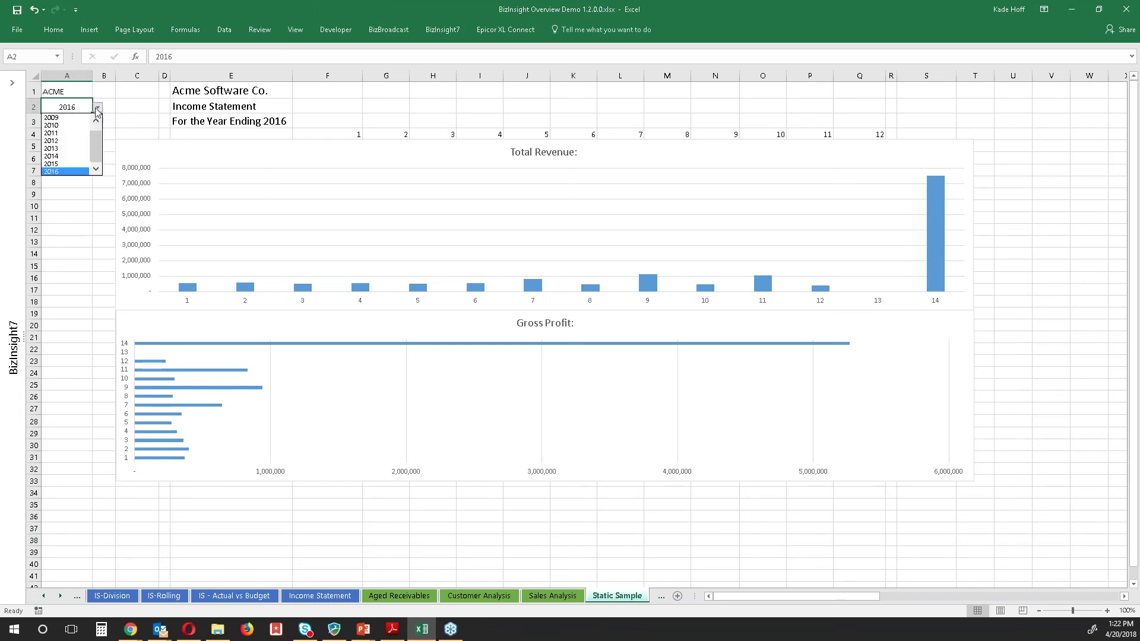
{"action": "left_click", "coordinate": [64, 165]}
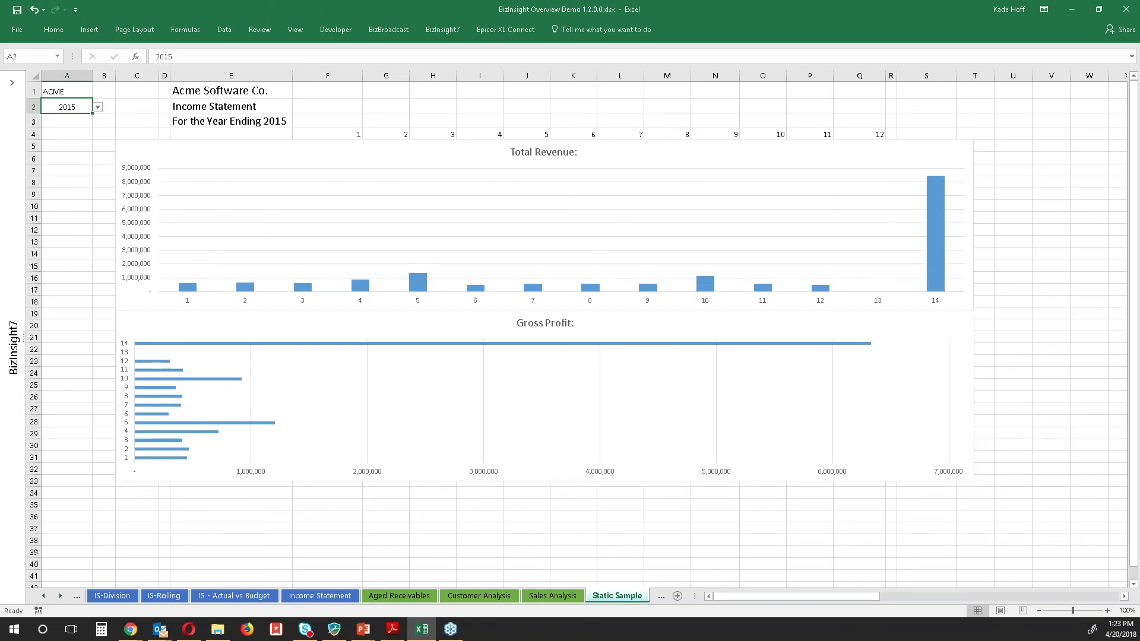
{"action": "left_click", "coordinate": [98, 107]}
{"action": "left_click", "coordinate": [64, 171]}
On the Dashboard sheet, set the fiscal year to 2016 and the fiscal period to 8.
{"action": "left_click", "coordinate": [78, 597]}
{"action": "left_click", "coordinate": [77, 597]}
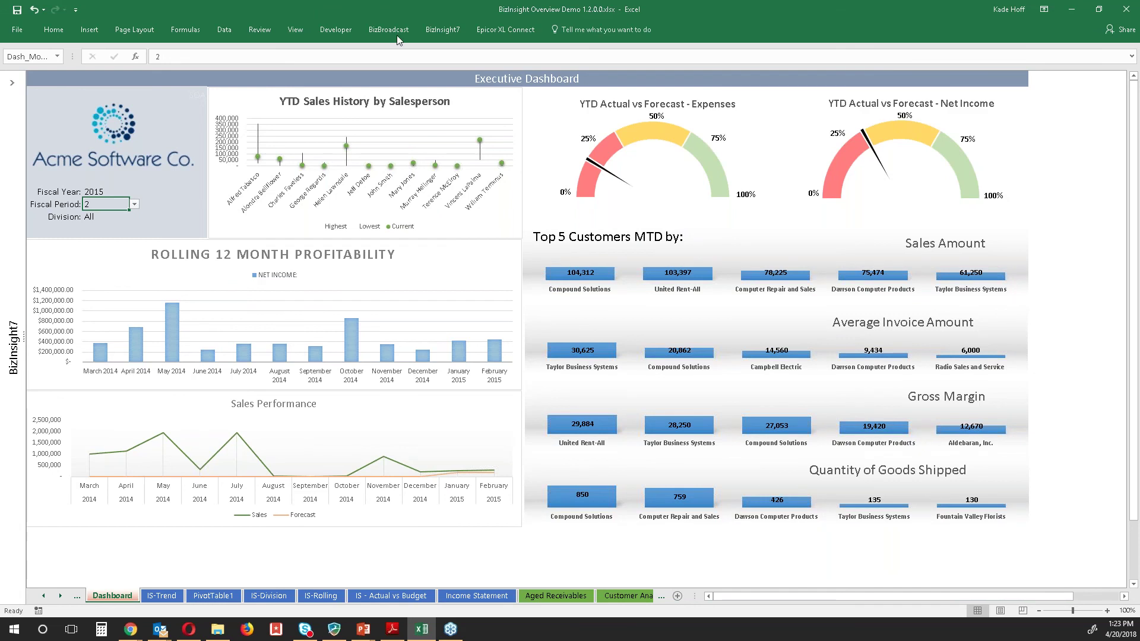
{"action": "left_click", "coordinate": [102, 190]}
{"action": "left_click", "coordinate": [132, 194]}
{"action": "left_click", "coordinate": [134, 214]}
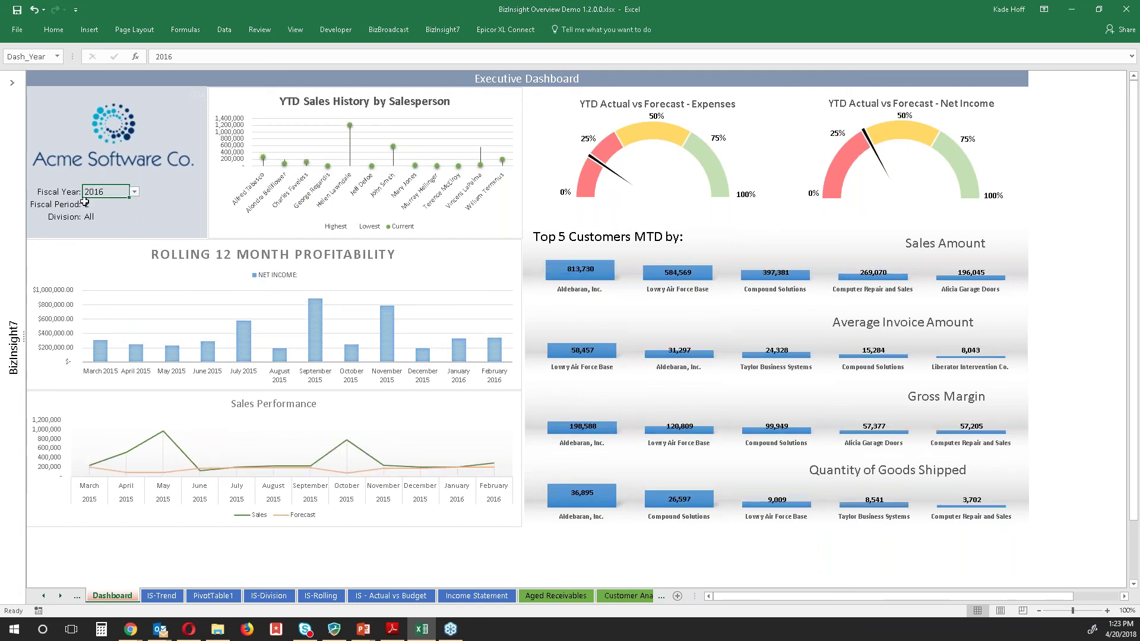
{"action": "left_click", "coordinate": [102, 206]}
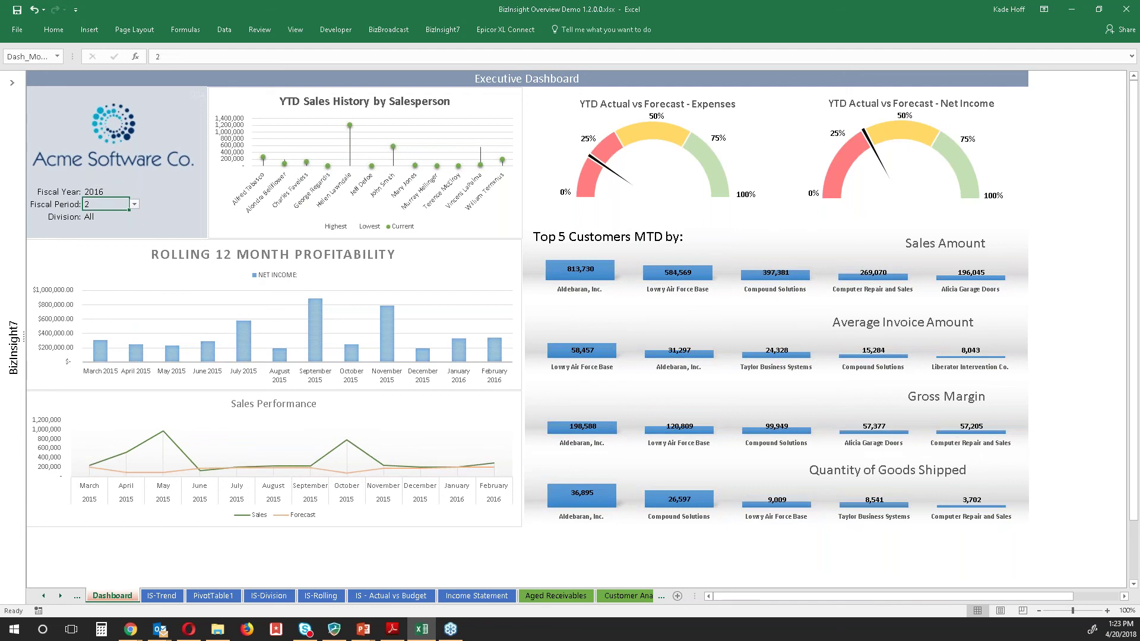
{"action": "left_click", "coordinate": [135, 203]}
{"action": "left_click", "coordinate": [118, 263]}
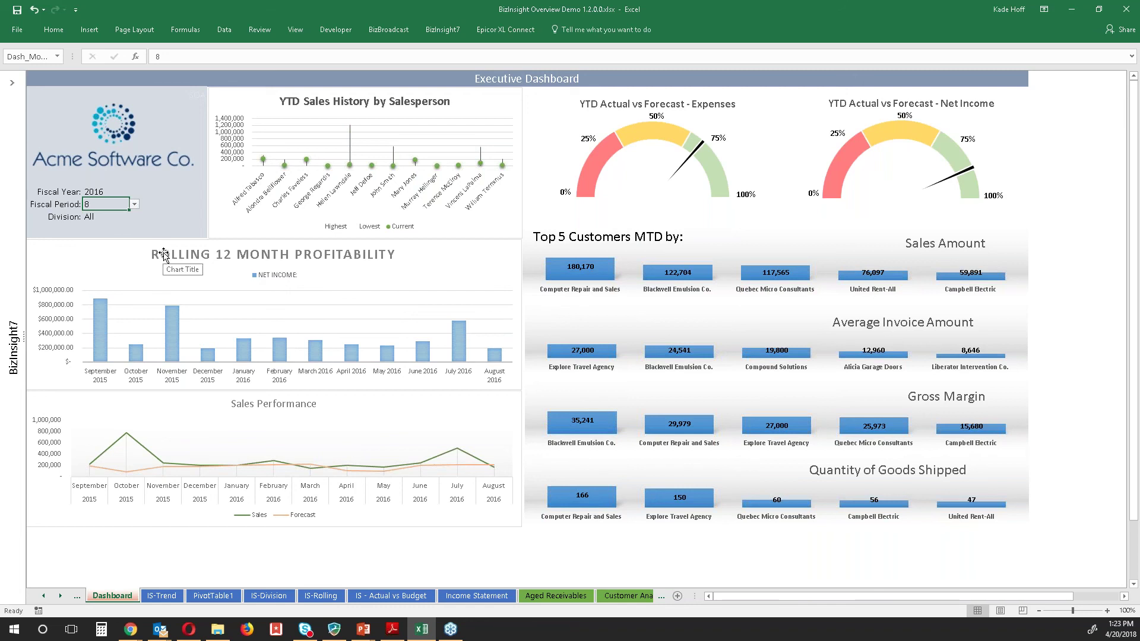
Open the BroadcastList sheet and display the BizBroadcast commands.
{"action": "mouse_move", "coordinate": [392, 629]}
{"action": "left_click", "coordinate": [76, 596]}
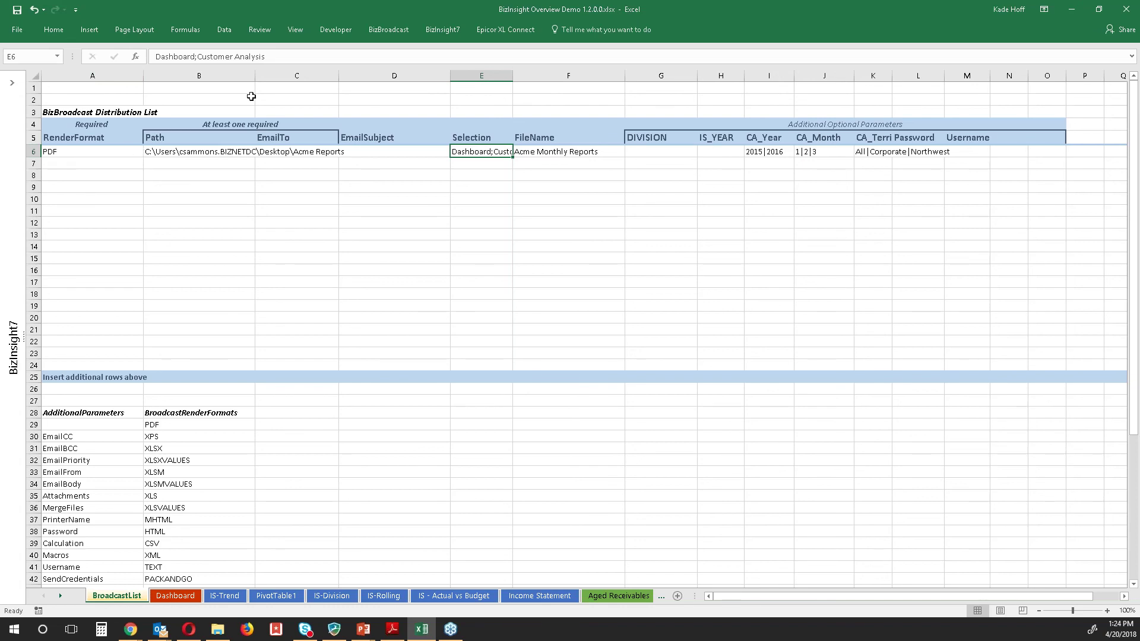
{"action": "left_click", "coordinate": [398, 28]}
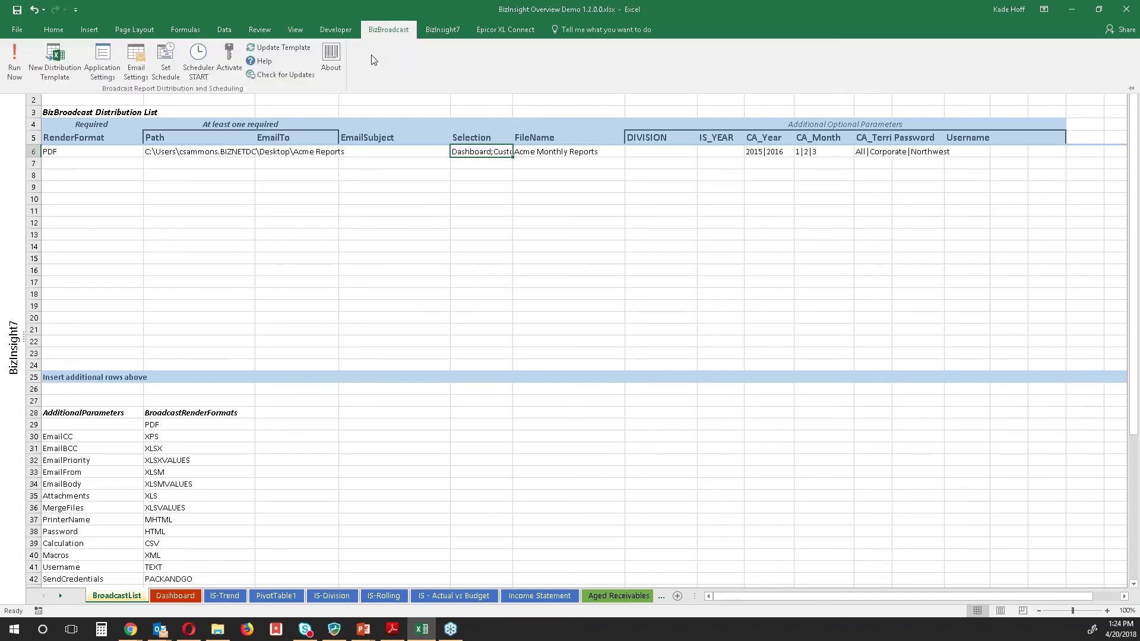
Browse the available render formats for the distribution entry in A6, leaving PDF selected.
{"action": "left_click", "coordinate": [63, 153]}
{"action": "left_click", "coordinate": [64, 152]}
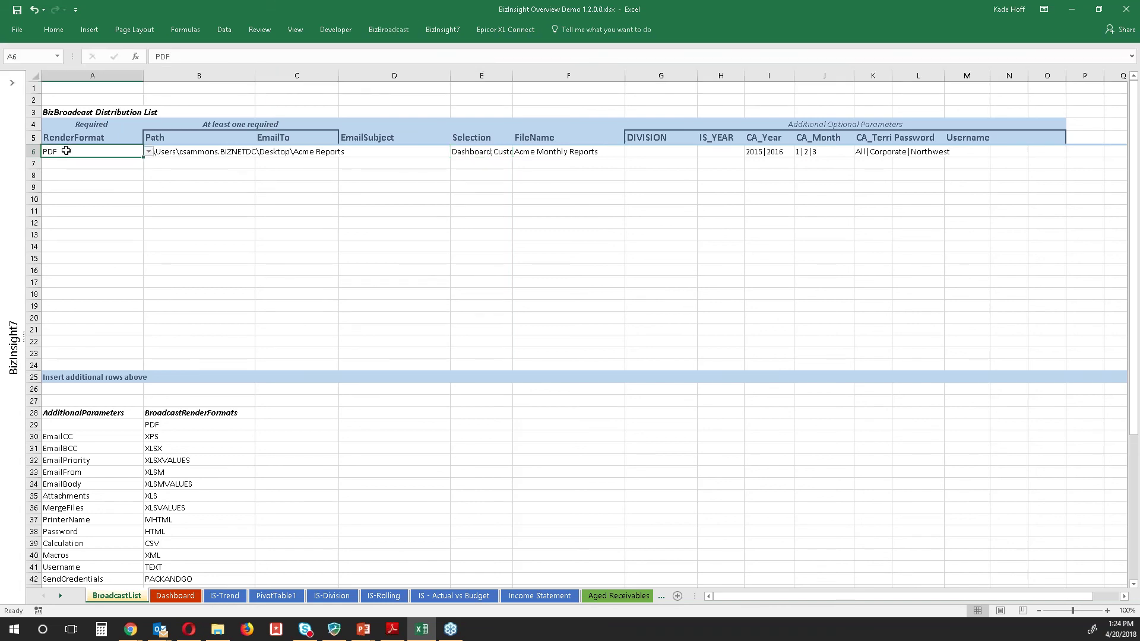
{"action": "left_click", "coordinate": [150, 152]}
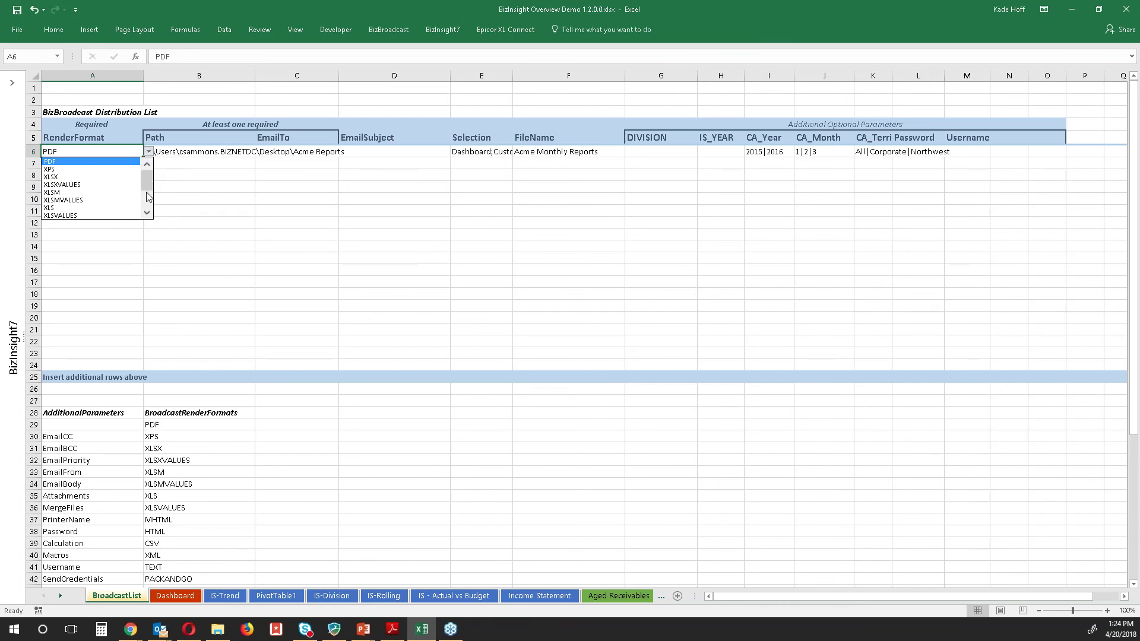
{"action": "left_click", "coordinate": [145, 213]}
{"action": "left_click", "coordinate": [145, 213]}
{"action": "left_click", "coordinate": [145, 213]}
{"action": "left_click", "coordinate": [147, 214]}
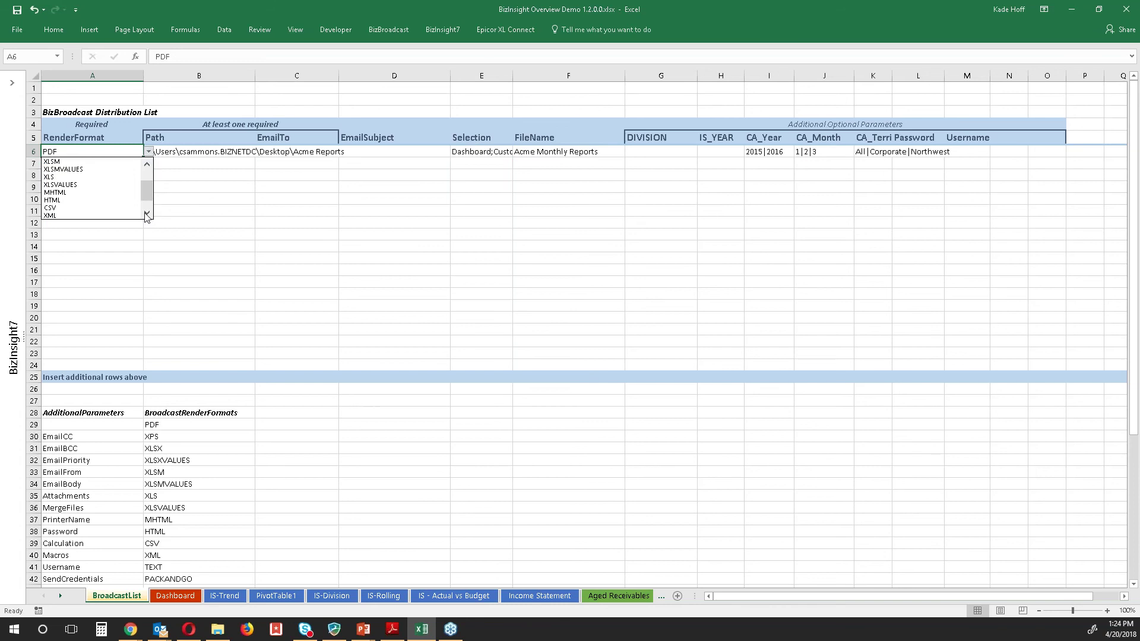
{"action": "left_click", "coordinate": [147, 213]}
{"action": "left_click", "coordinate": [146, 214]}
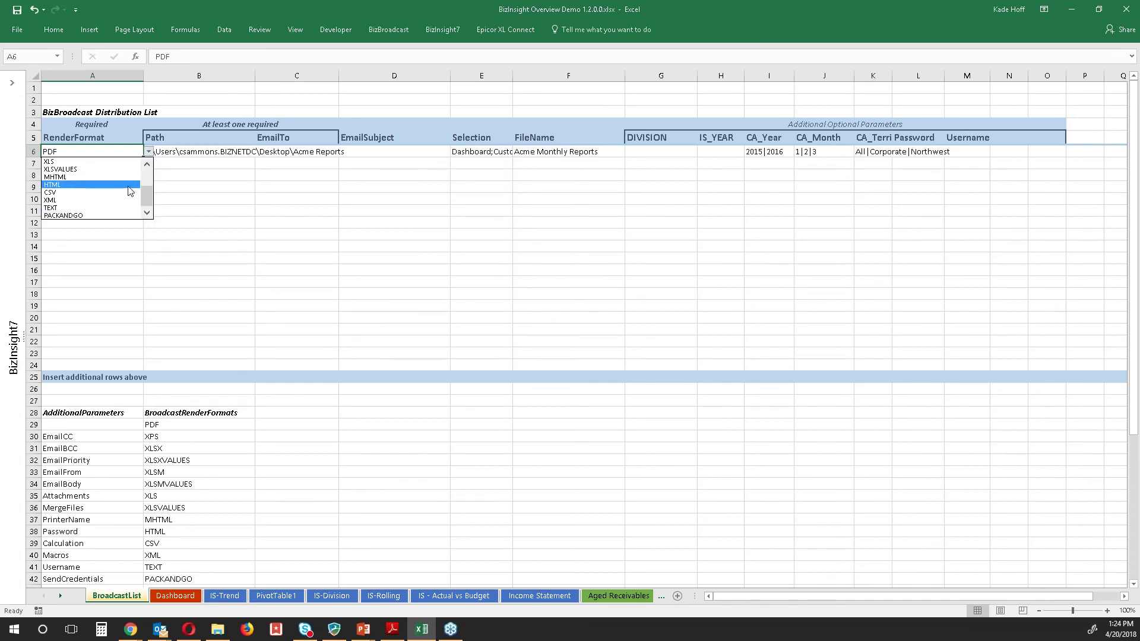
{"action": "left_click", "coordinate": [114, 260]}
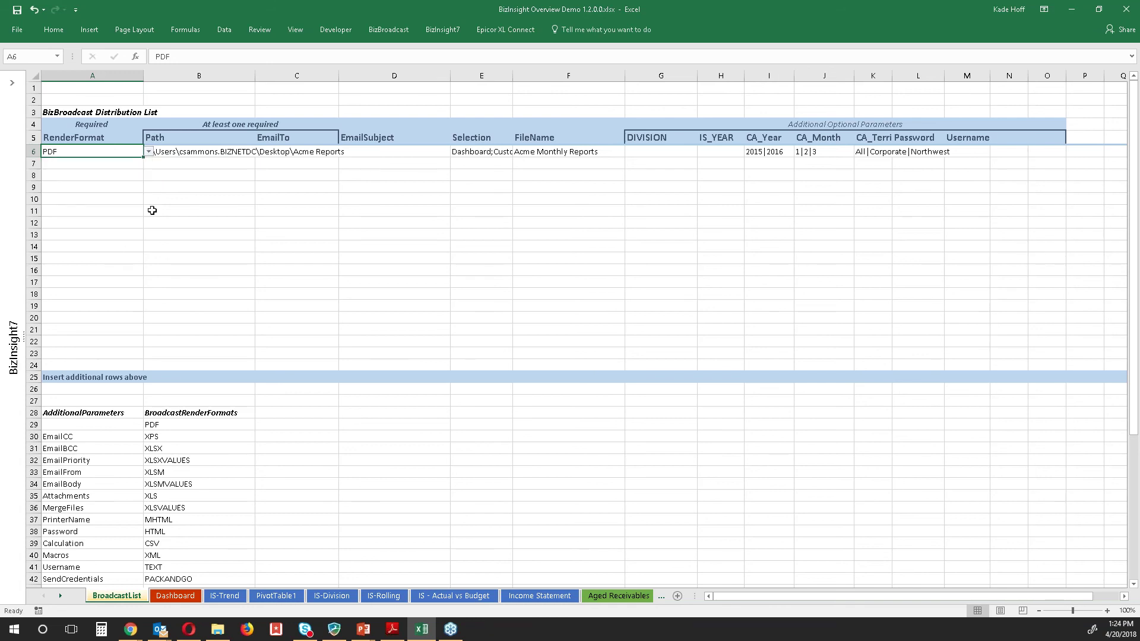
Inspect the folder picker for the Path in B7 and the address picker for EmailTo in C7, closing each without choosing.
{"action": "left_click", "coordinate": [174, 163]}
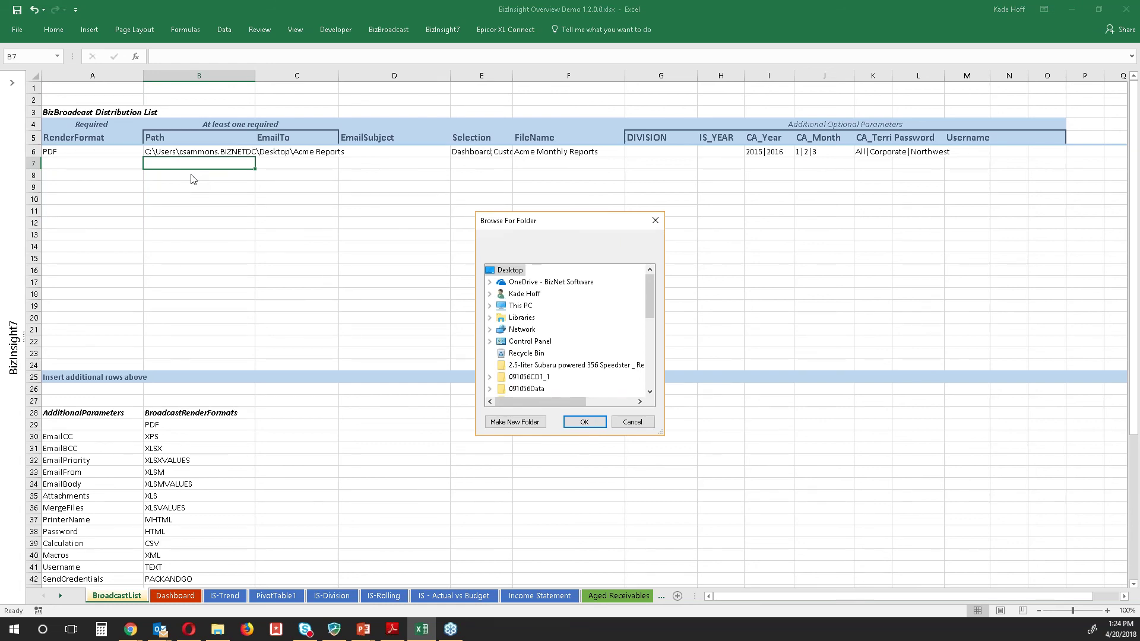
{"action": "left_click", "coordinate": [655, 221]}
{"action": "left_click", "coordinate": [305, 167]}
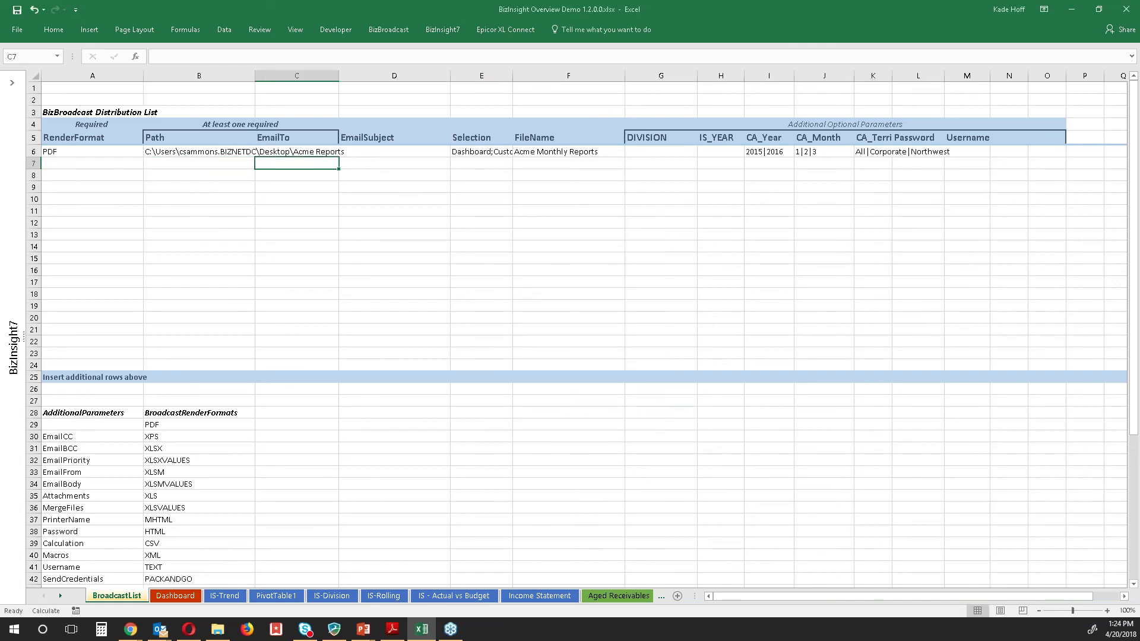
{"action": "double_click", "coordinate": [300, 165]}
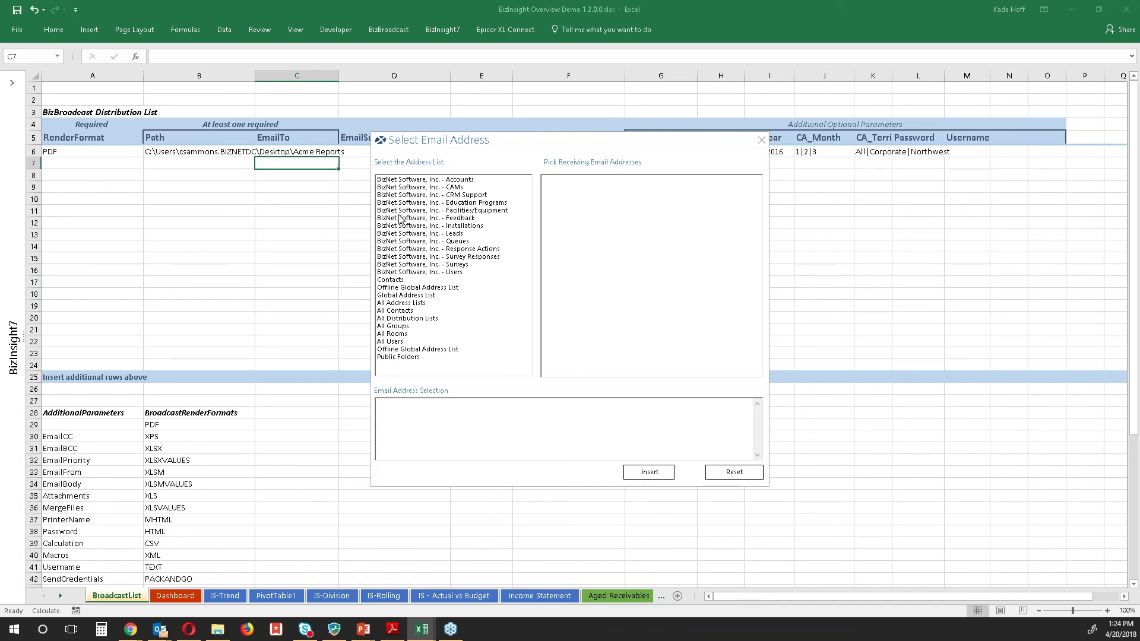
{"action": "left_click", "coordinate": [762, 142]}
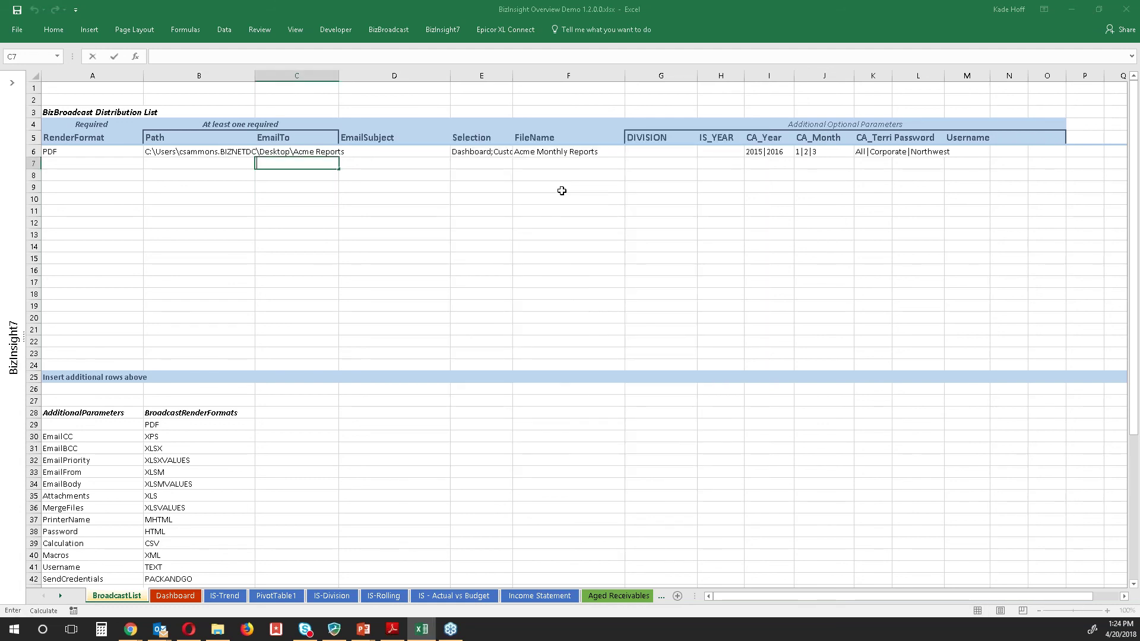
In the sheet selection for E7, pick IS-Trend, Aged Receivables and Sales Analysis, and close it without applying.
{"action": "left_click", "coordinate": [481, 162]}
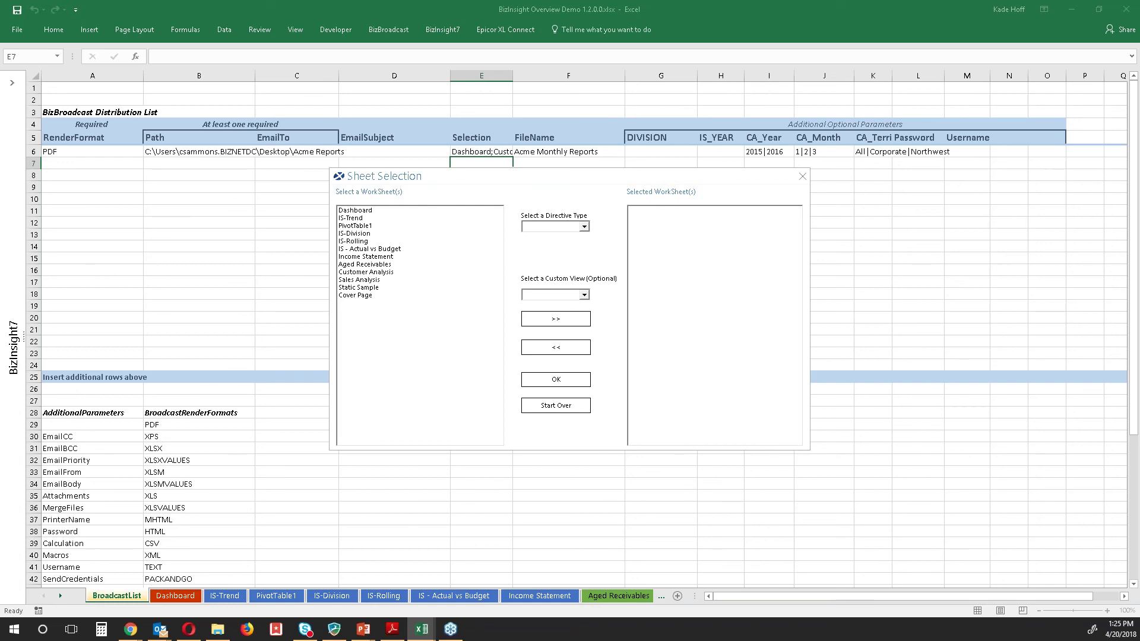
{"action": "double_click", "coordinate": [375, 219]}
{"action": "double_click", "coordinate": [383, 257]}
{"action": "double_click", "coordinate": [383, 265]}
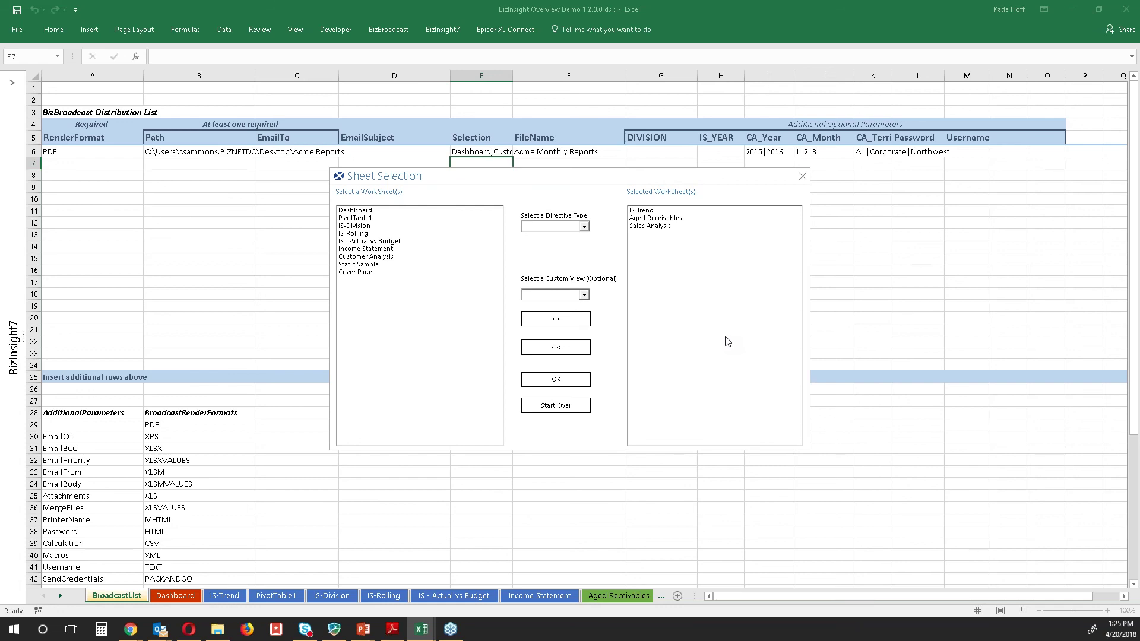
{"action": "left_click", "coordinate": [803, 177]}
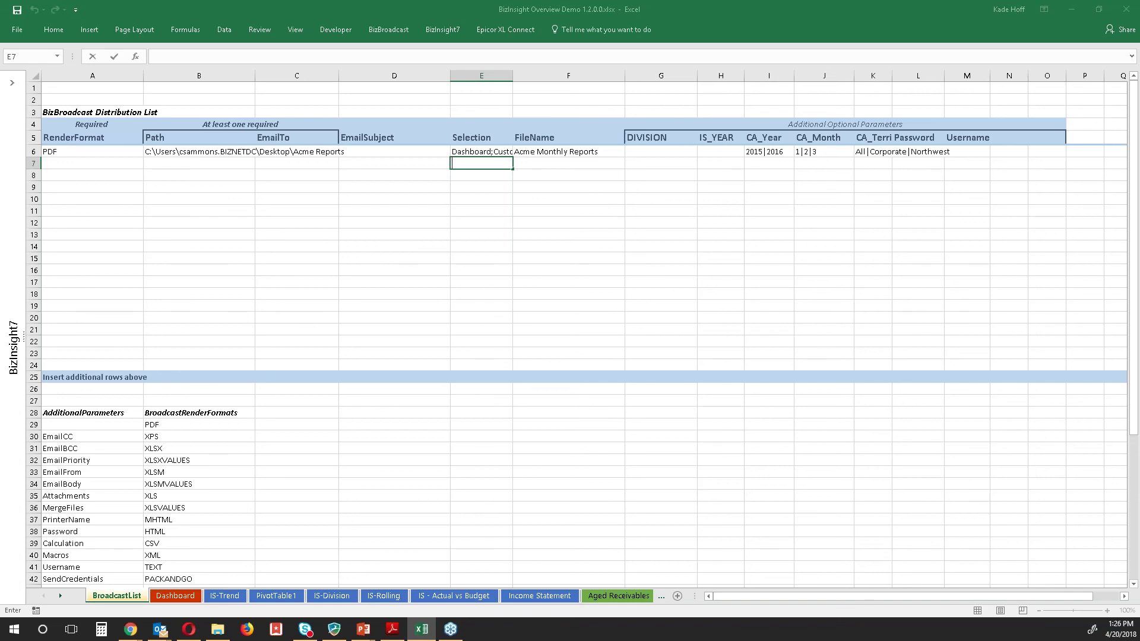
Review the BizBroadcast scheduler's frequency and monthly schedule settings and close it without saving.
{"action": "left_click", "coordinate": [390, 28]}
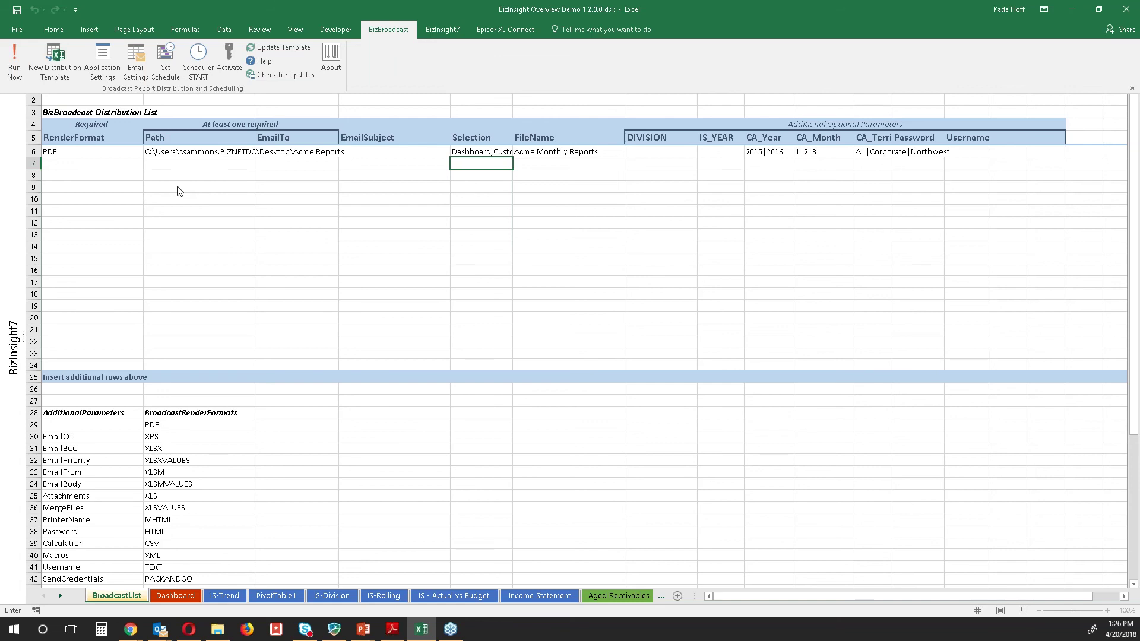
{"action": "left_click", "coordinate": [161, 62]}
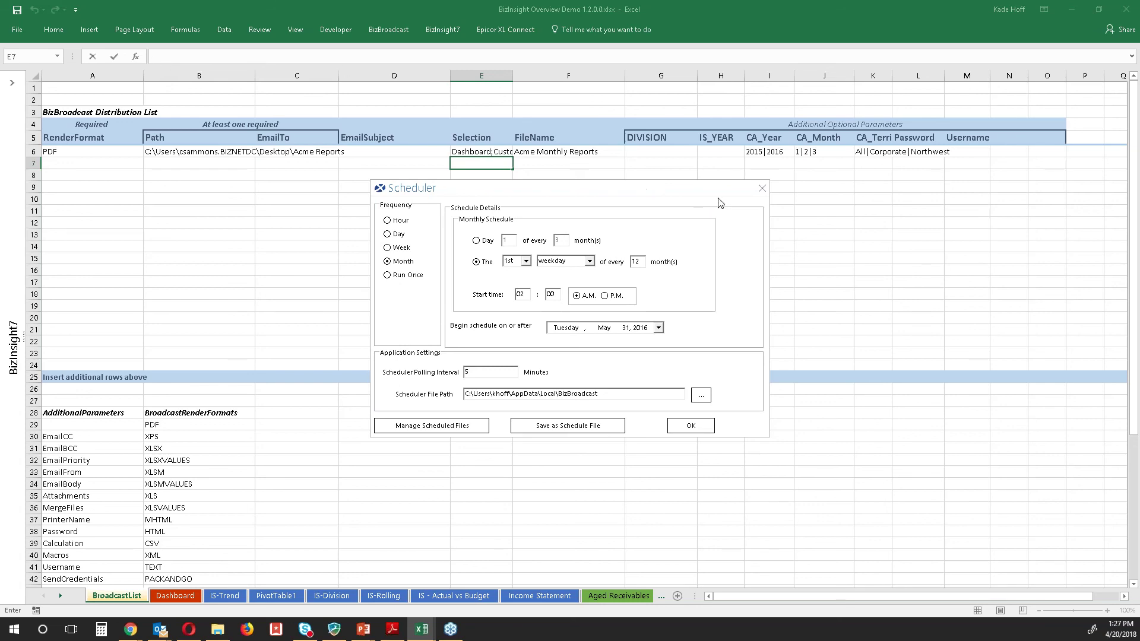
{"action": "left_click", "coordinate": [762, 189]}
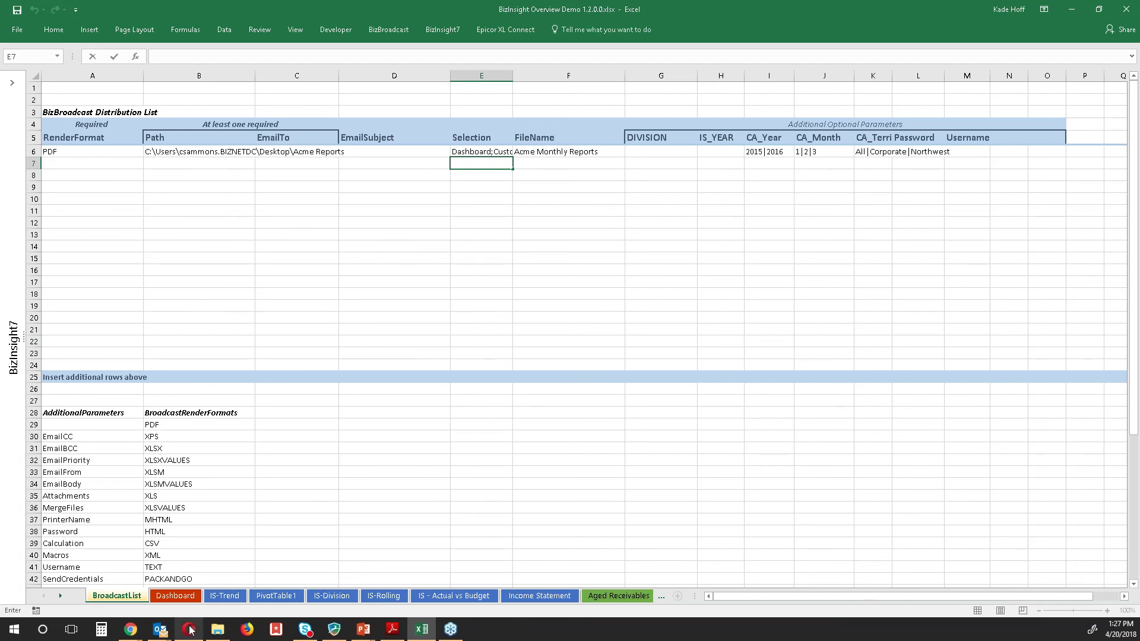
Switch to Adobe Reader and look through the dashboard and customer analysis pages of Acme Monthly Reports.PDF.
{"action": "left_click", "coordinate": [392, 630]}
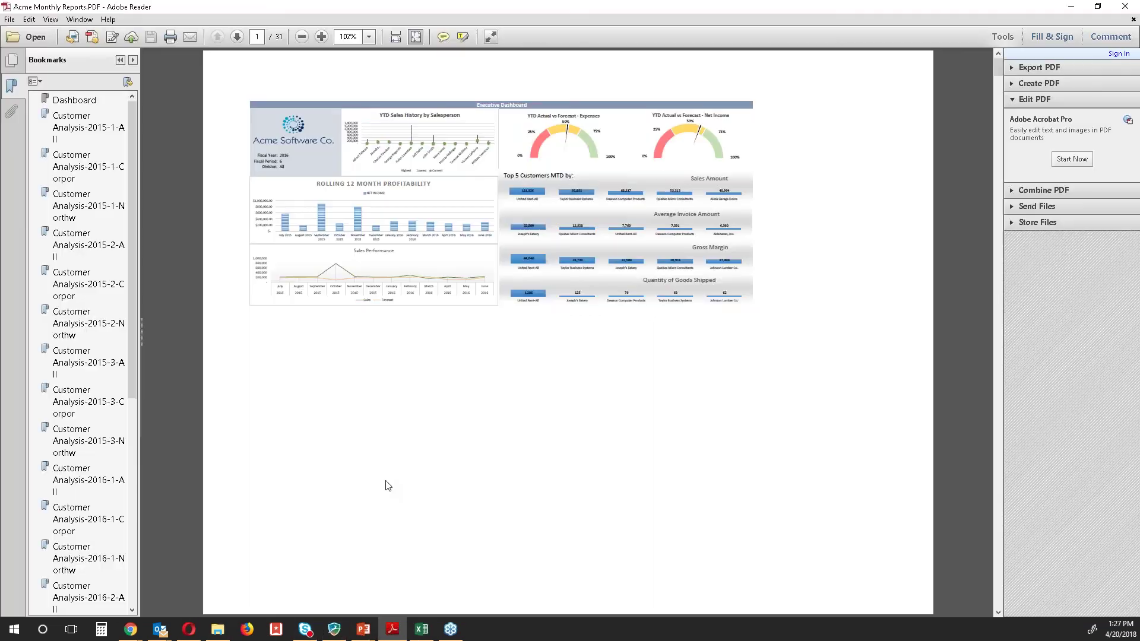
{"action": "scroll", "coordinate": [354, 378], "scroll_direction": "down", "scroll_amount": 1}
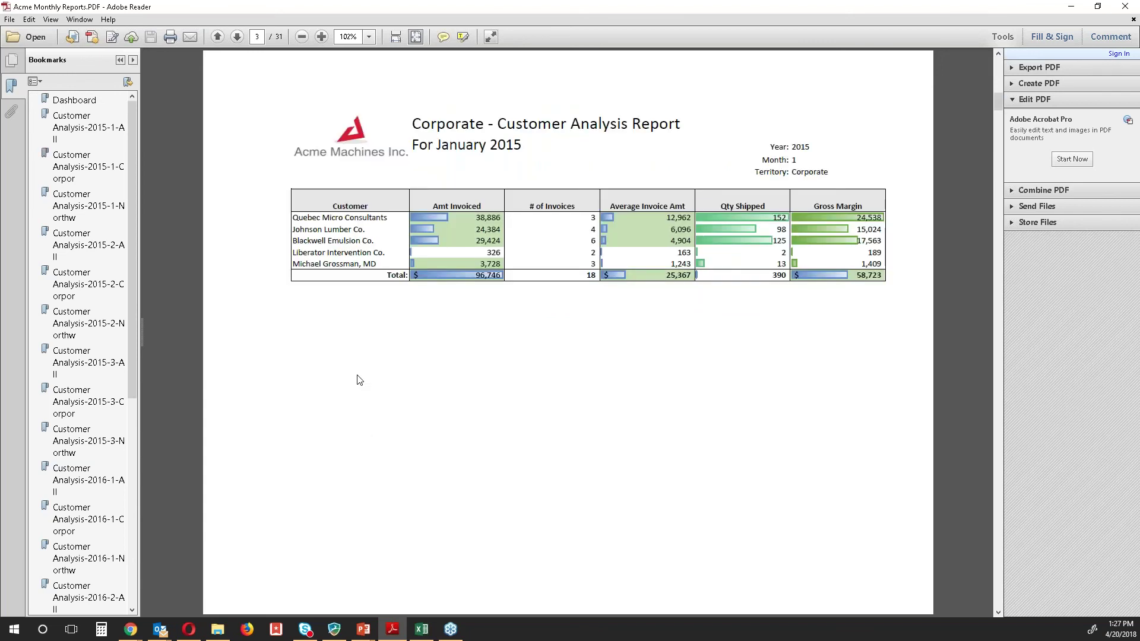
{"action": "scroll", "coordinate": [359, 380], "scroll_direction": "up", "scroll_amount": 1}
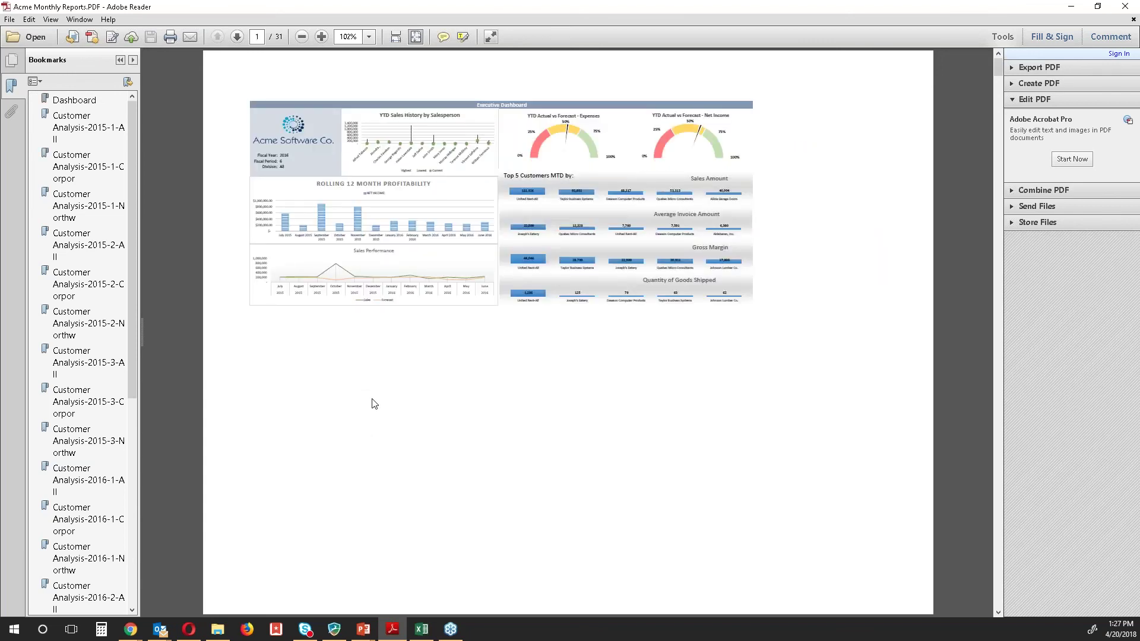
{"action": "scroll", "coordinate": [374, 404], "scroll_direction": "down", "scroll_amount": 1}
{"action": "scroll", "coordinate": [568, 332], "scroll_direction": "down", "scroll_amount": 1}
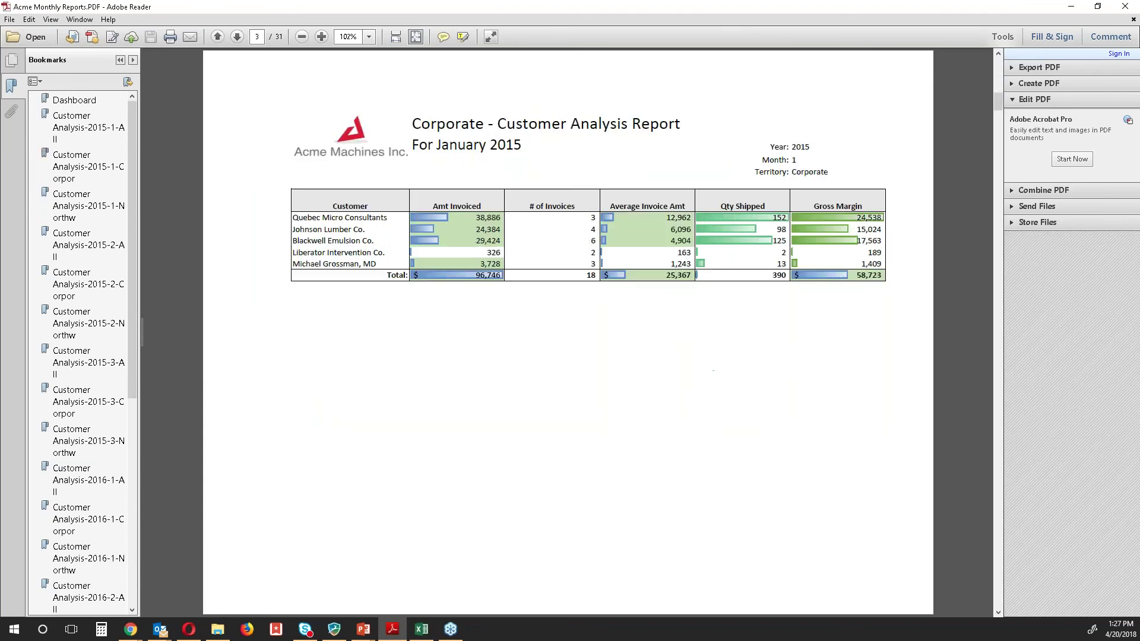
Review the January to March 2015 customer analysis pages for the All, Corporate and Northwest territories.
{"action": "scroll", "coordinate": [410, 375], "scroll_direction": "down", "scroll_amount": 1}
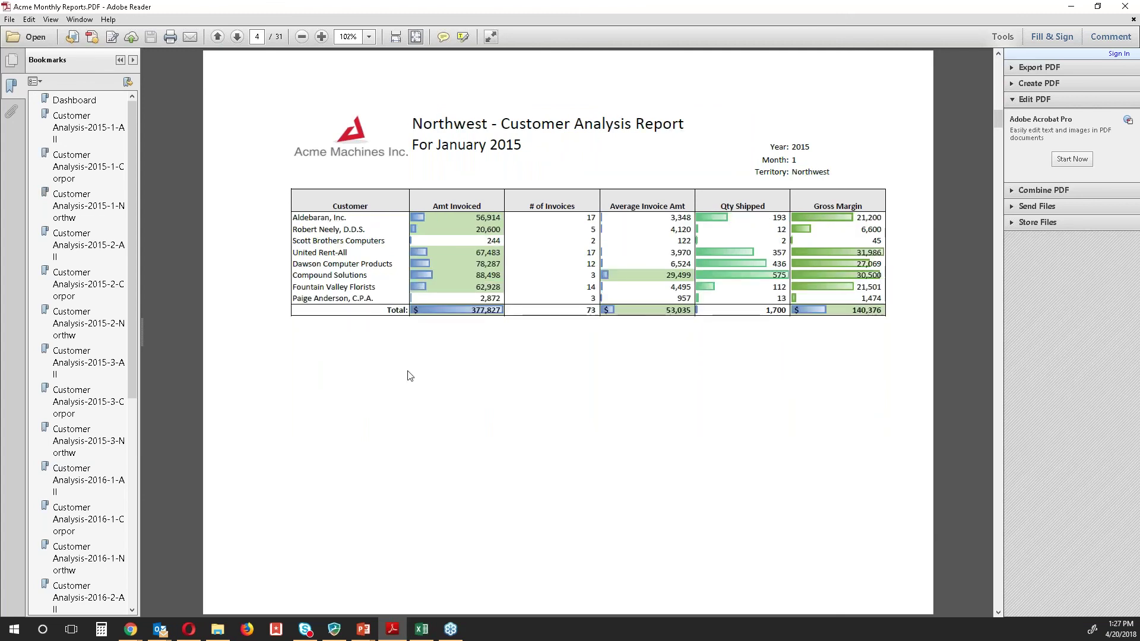
{"action": "scroll", "coordinate": [519, 240], "scroll_direction": "down", "scroll_amount": 1}
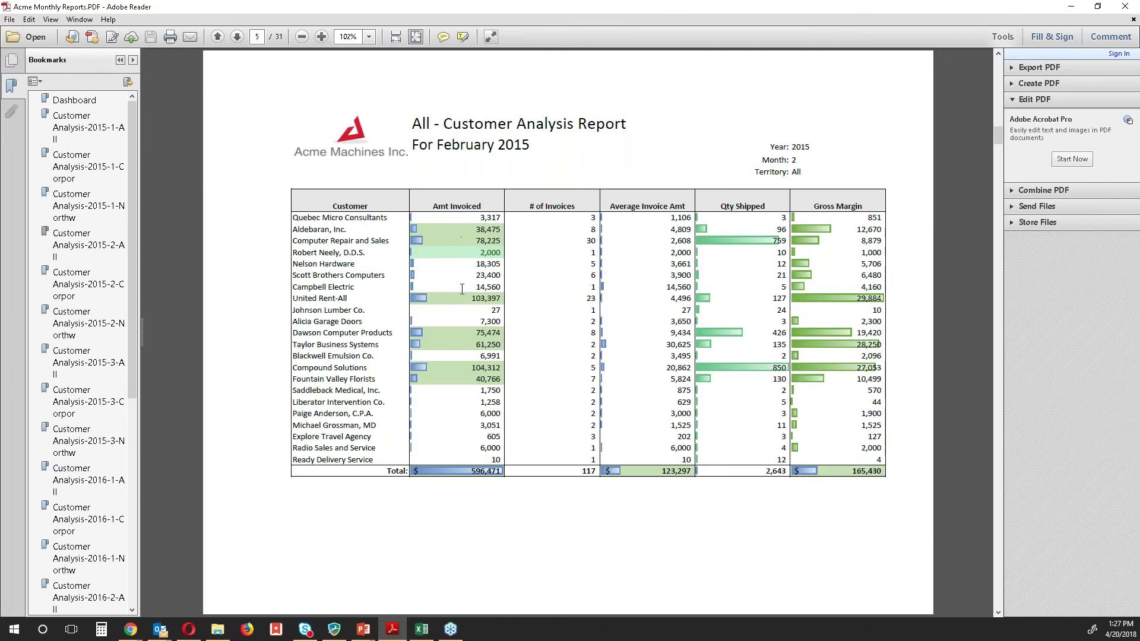
{"action": "scroll", "coordinate": [415, 290], "scroll_direction": "down", "scroll_amount": 1}
{"action": "scroll", "coordinate": [457, 293], "scroll_direction": "down", "scroll_amount": 1}
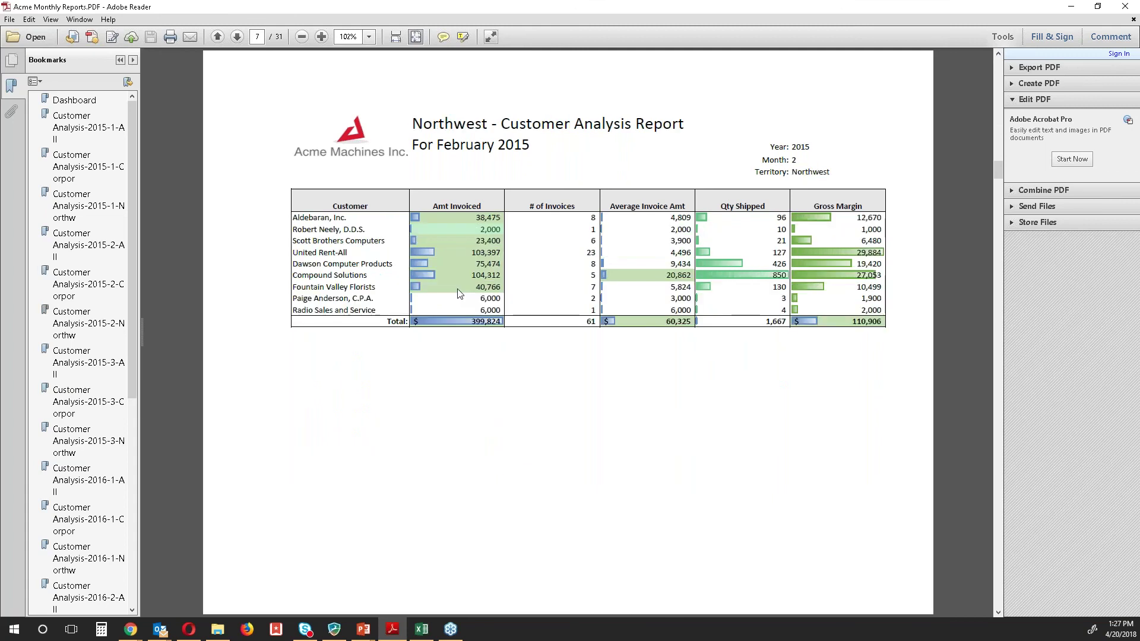
{"action": "scroll", "coordinate": [459, 293], "scroll_direction": "down", "scroll_amount": 1}
{"action": "scroll", "coordinate": [458, 293], "scroll_direction": "down", "scroll_amount": 1}
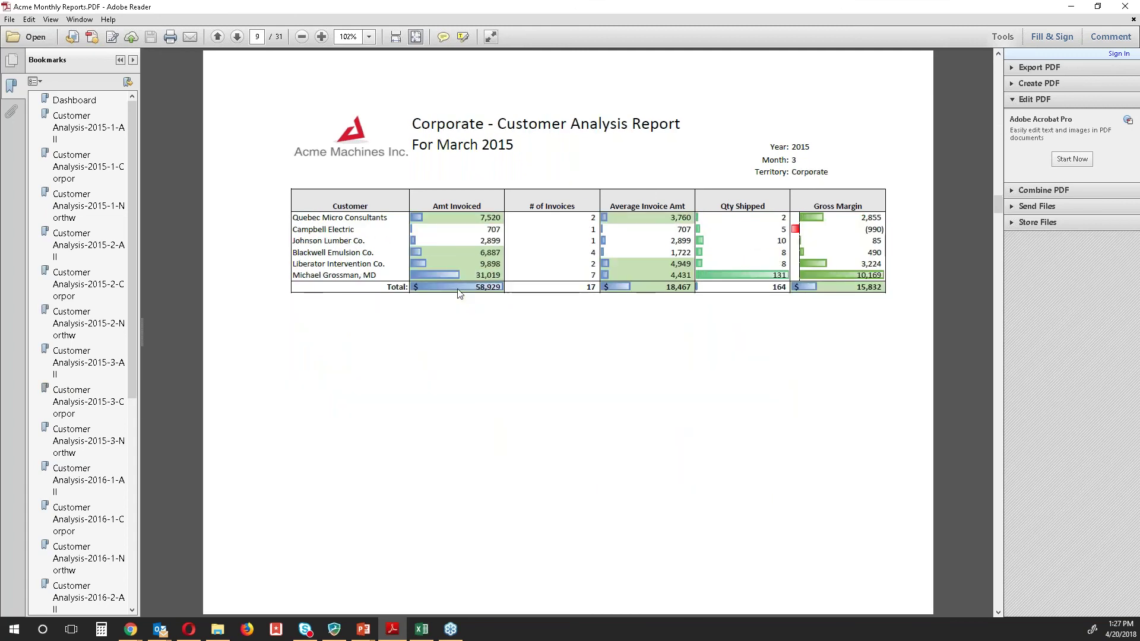
{"action": "scroll", "coordinate": [459, 292], "scroll_direction": "down", "scroll_amount": 1}
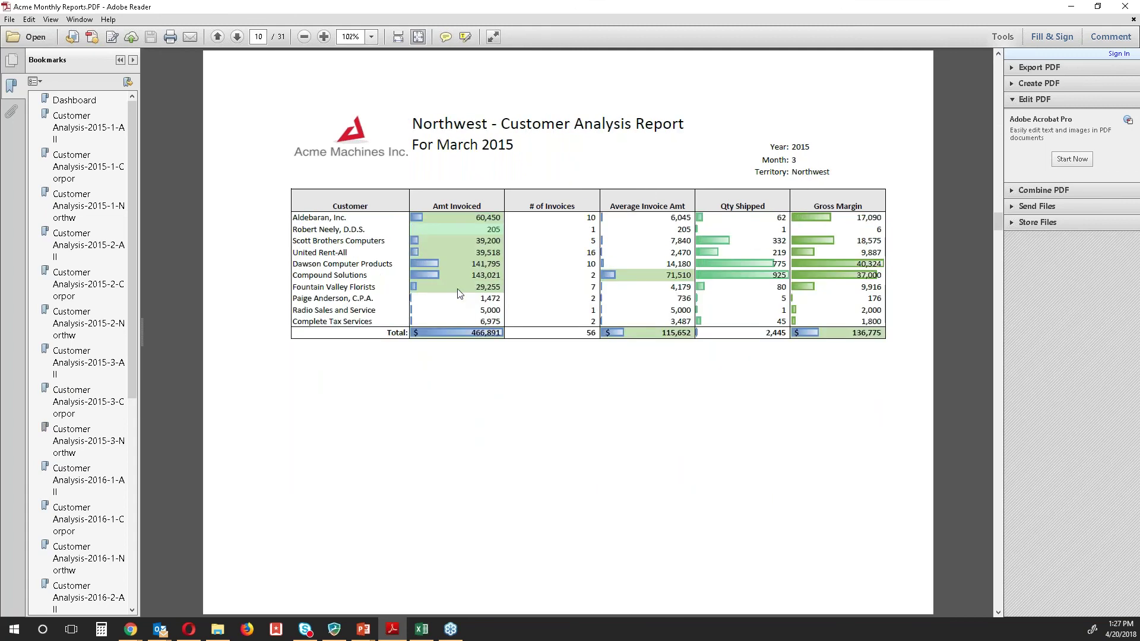
Review the January to March 2016 customer analysis pages in the same report.
{"action": "scroll", "coordinate": [459, 293], "scroll_direction": "down", "scroll_amount": 1}
{"action": "scroll", "coordinate": [459, 293], "scroll_direction": "down", "scroll_amount": 1}
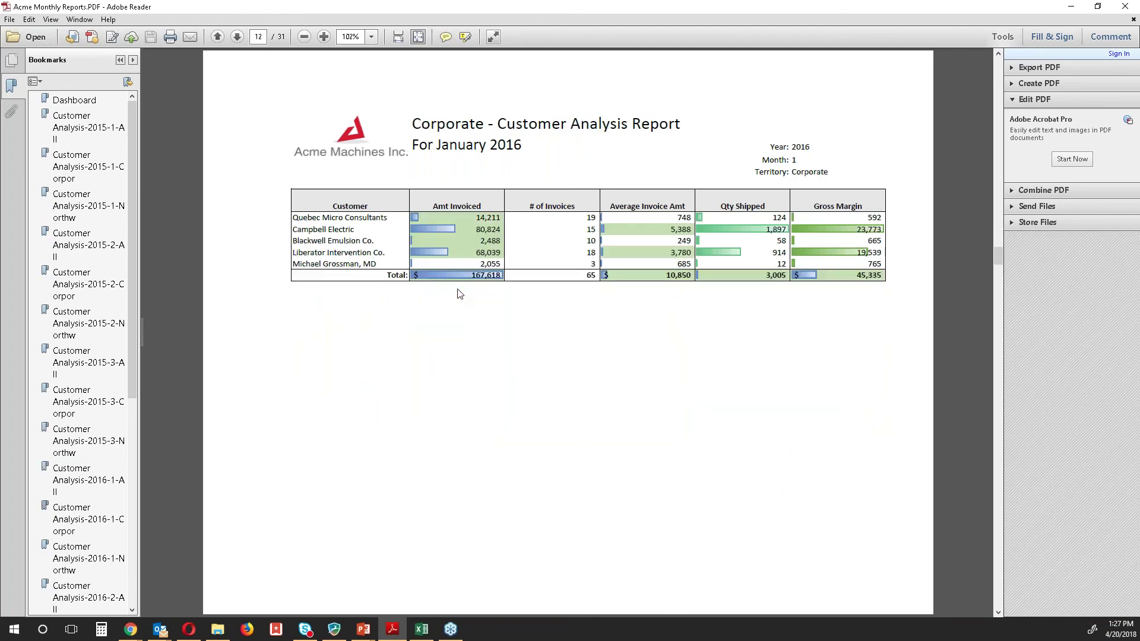
{"action": "scroll", "coordinate": [459, 293], "scroll_direction": "down", "scroll_amount": 1}
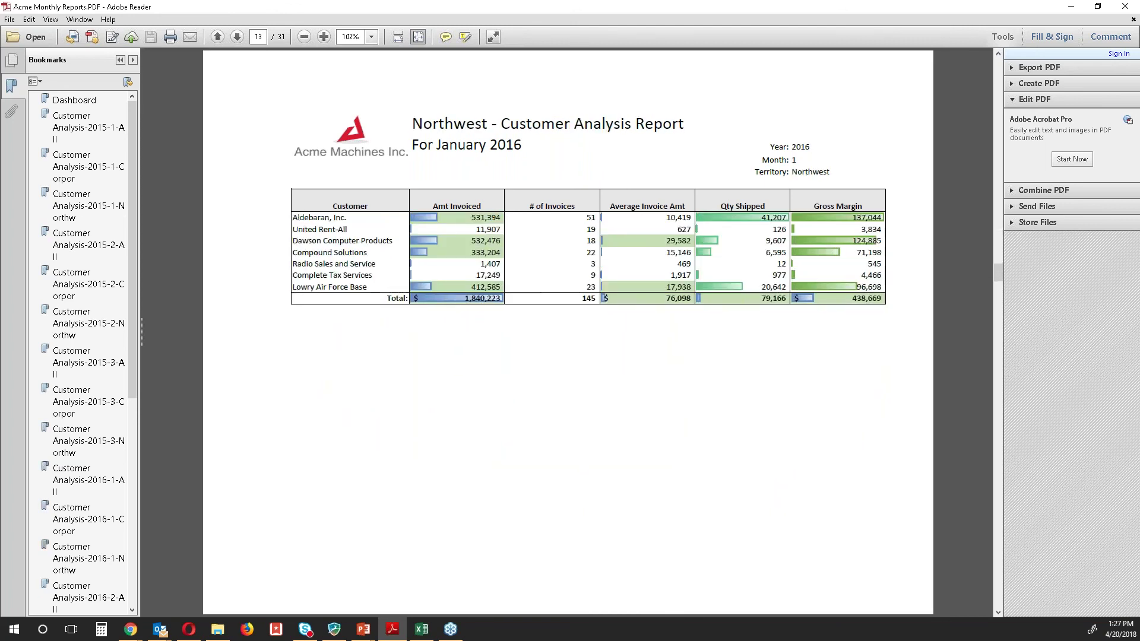
{"action": "scroll", "coordinate": [459, 293], "scroll_direction": "down", "scroll_amount": 1}
{"action": "scroll", "coordinate": [459, 292], "scroll_direction": "down", "scroll_amount": 1}
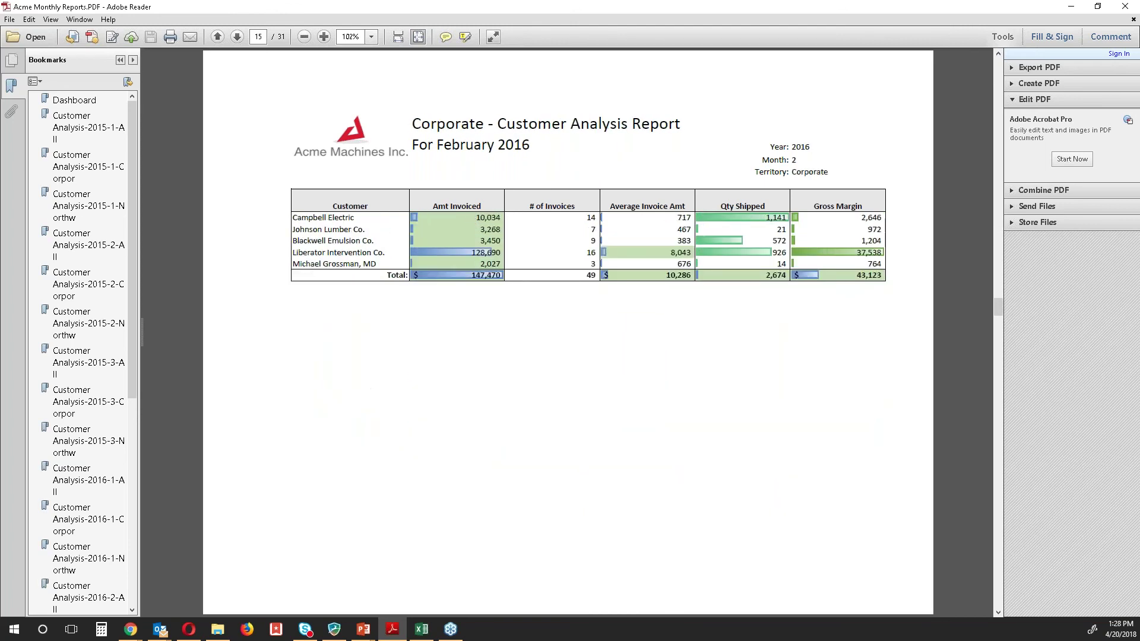
{"action": "scroll", "coordinate": [486, 253], "scroll_direction": "down", "scroll_amount": 3}
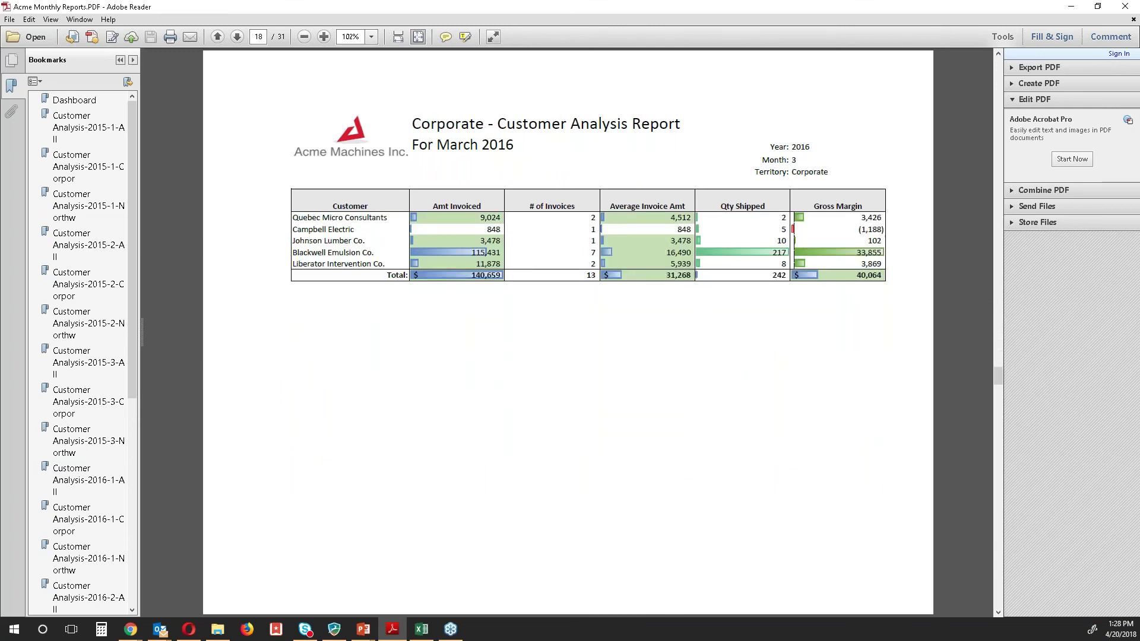
{"action": "scroll", "coordinate": [487, 252], "scroll_direction": "down", "scroll_amount": 2}
Look through the income statement, actual vs budget and sales analysis pages, ending at the Acme Software Co. 2015 sales chart page.
{"action": "scroll", "coordinate": [552, 294], "scroll_direction": "down", "scroll_amount": 2}
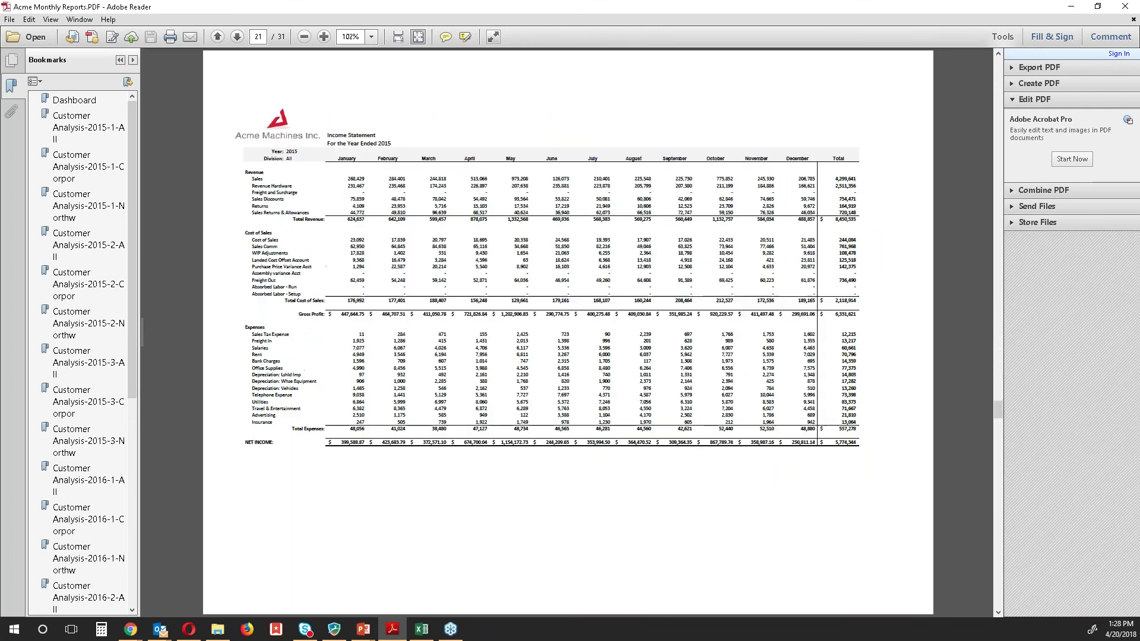
{"action": "scroll", "coordinate": [568, 333], "scroll_direction": "down", "scroll_amount": 5}
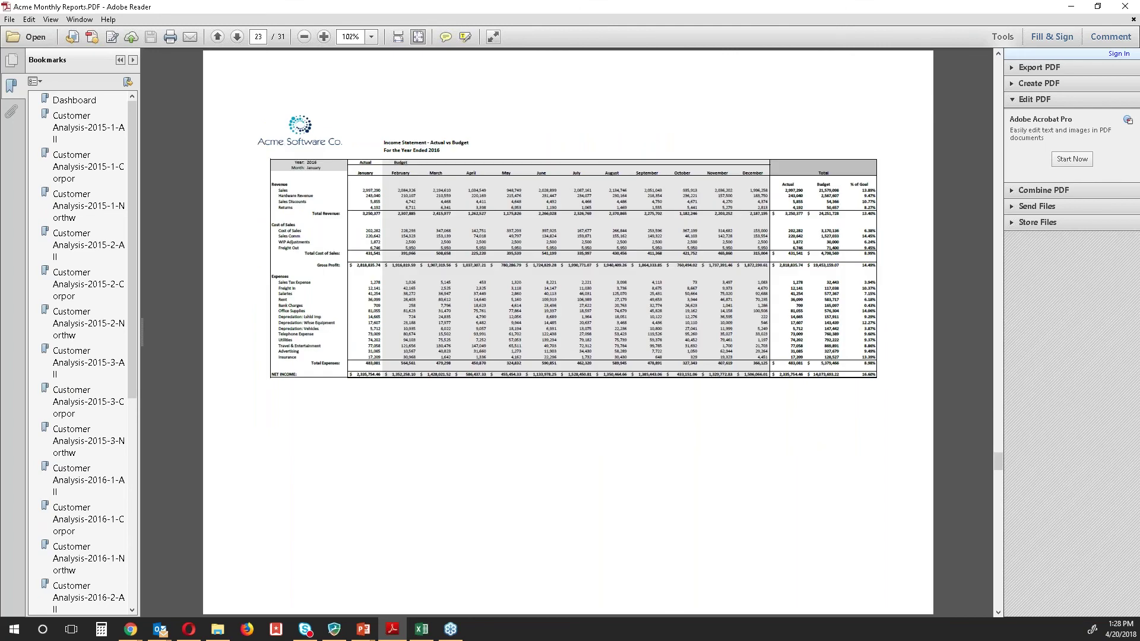
{"action": "scroll", "coordinate": [568, 332], "scroll_direction": "down", "scroll_amount": 3}
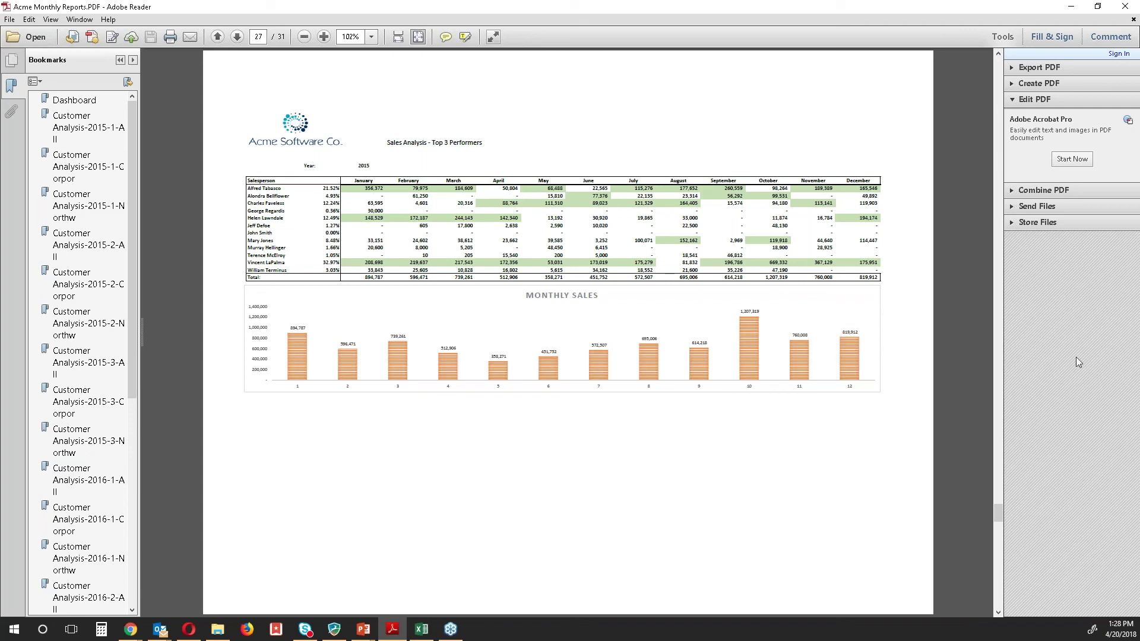
{"action": "scroll", "coordinate": [589, 351], "scroll_direction": "down", "scroll_amount": 2}
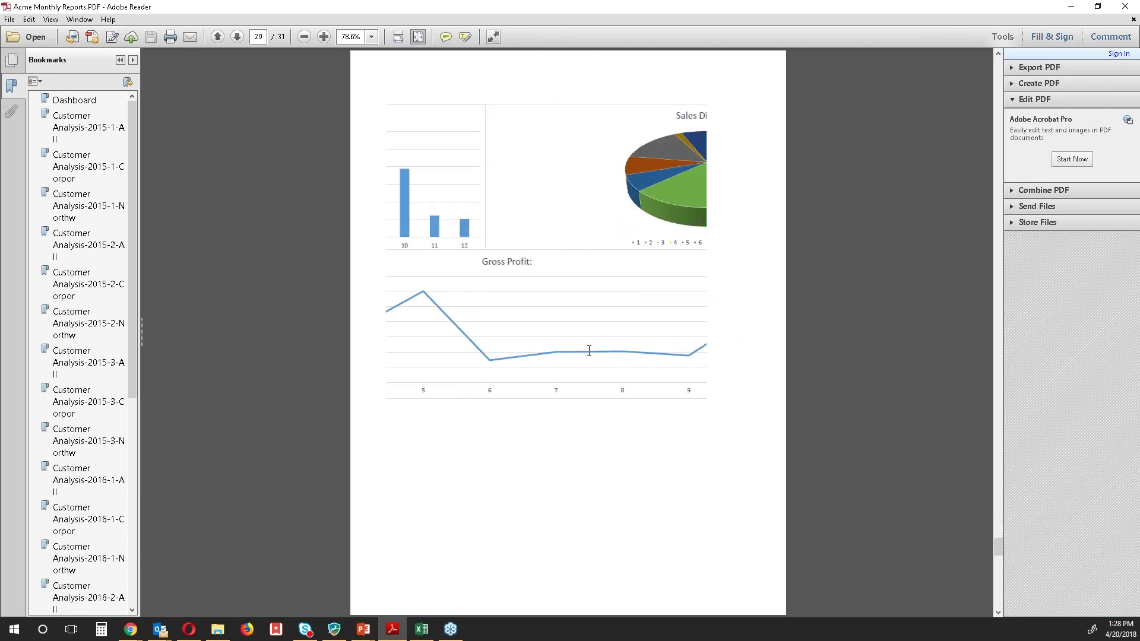
{"action": "scroll", "coordinate": [589, 350], "scroll_direction": "up", "scroll_amount": 1}
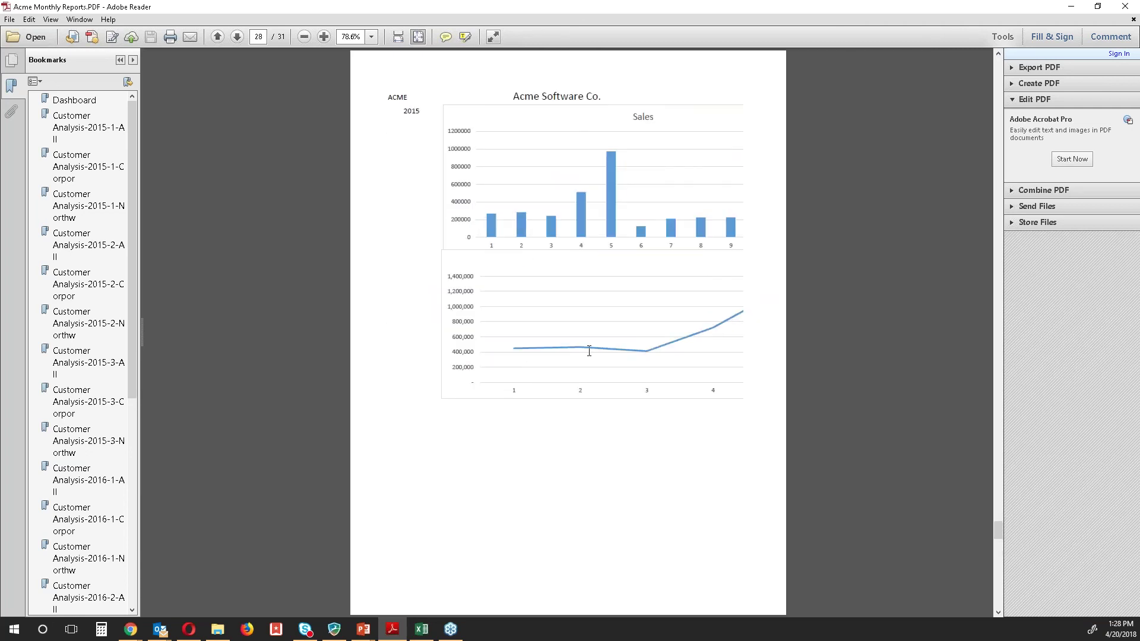